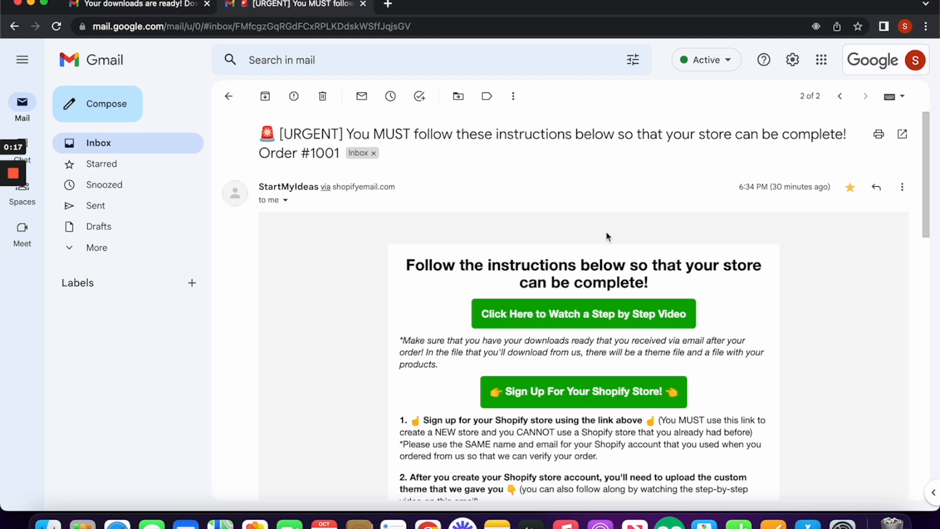
# Step: Reread the downloads email and the instructions email, then follow 'Sign Up For Your Shopify Store!'
pyautogui.click(170, 11)
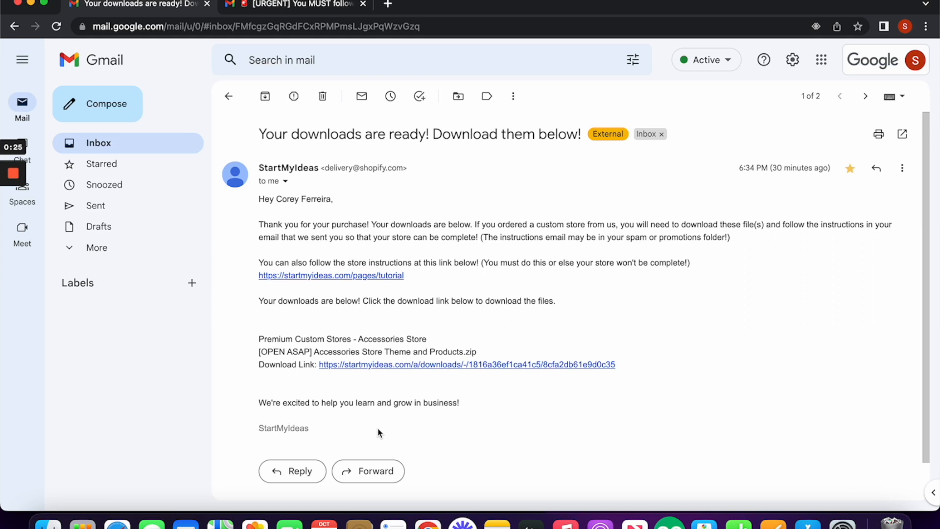
pyautogui.click(307, 10)
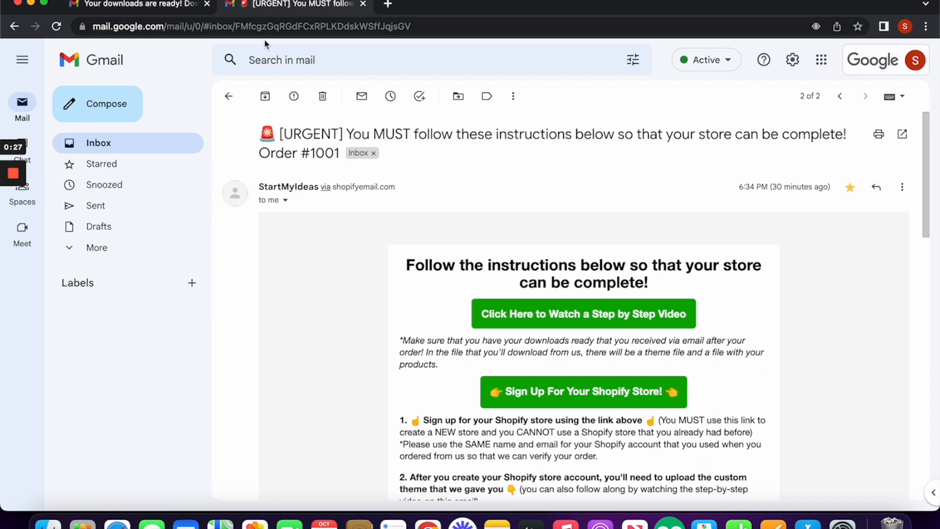
pyautogui.click(612, 396)
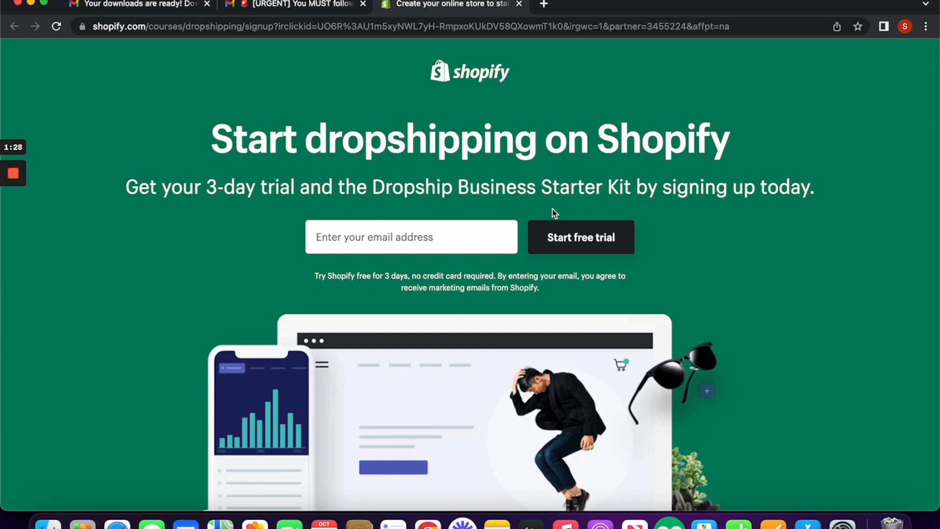
# Step: Start the Shopify 3-day free trial using the store's support email address
pyautogui.click(377, 234)
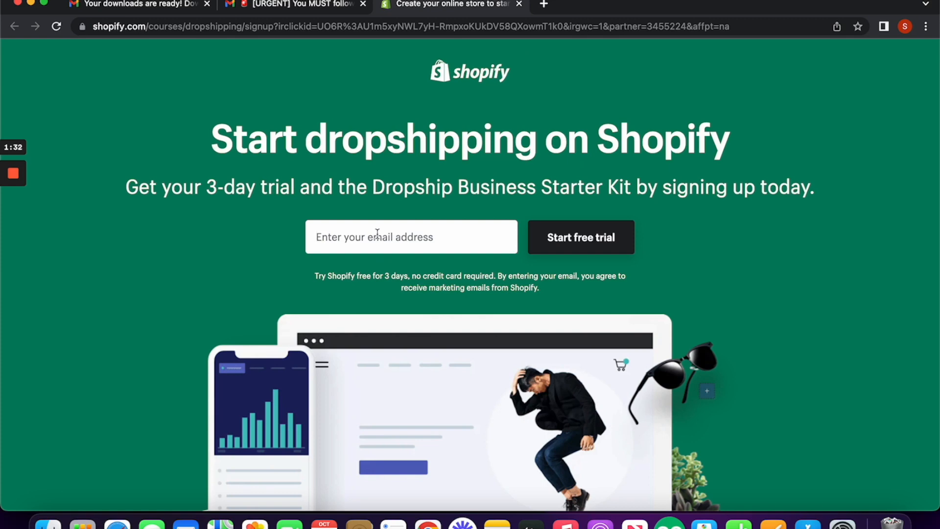
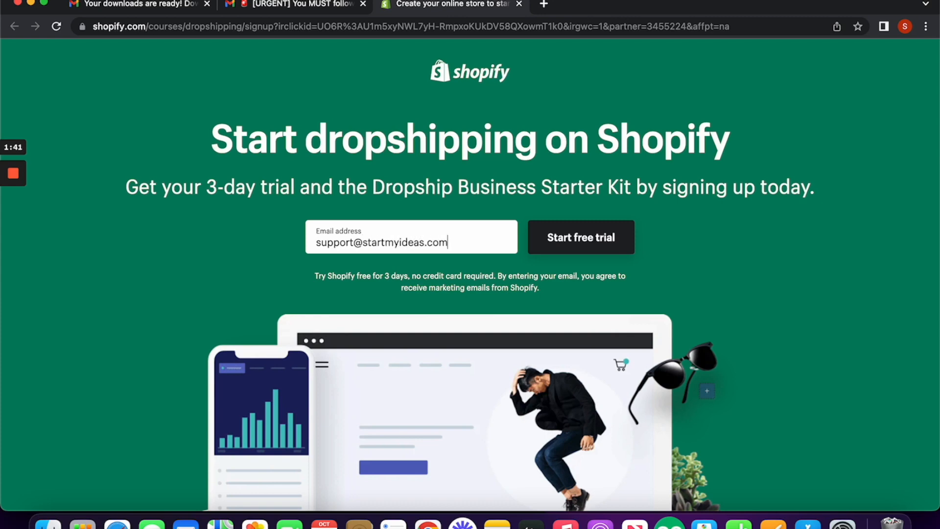
pyautogui.click(547, 226)
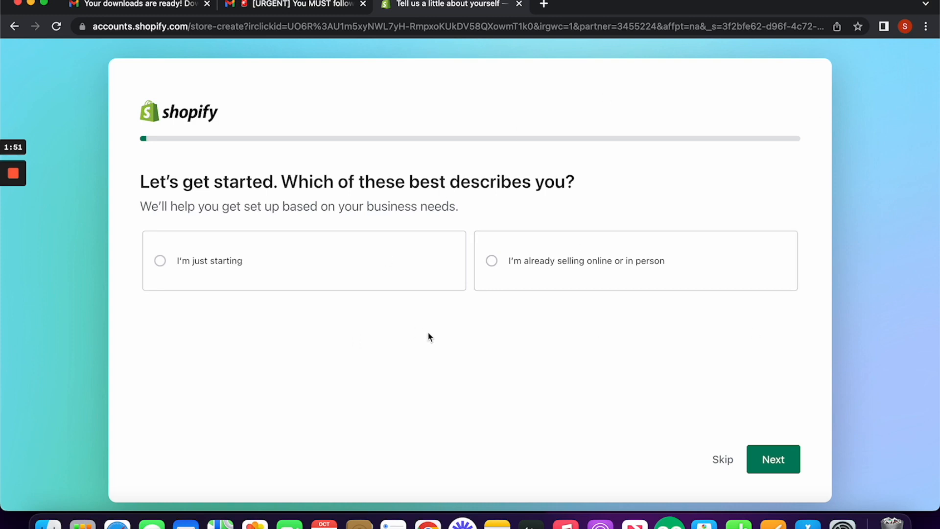
# Step: Skip the business-stage question, keep 'An online store', and answer Yes to dropshipping
pyautogui.click(723, 459)
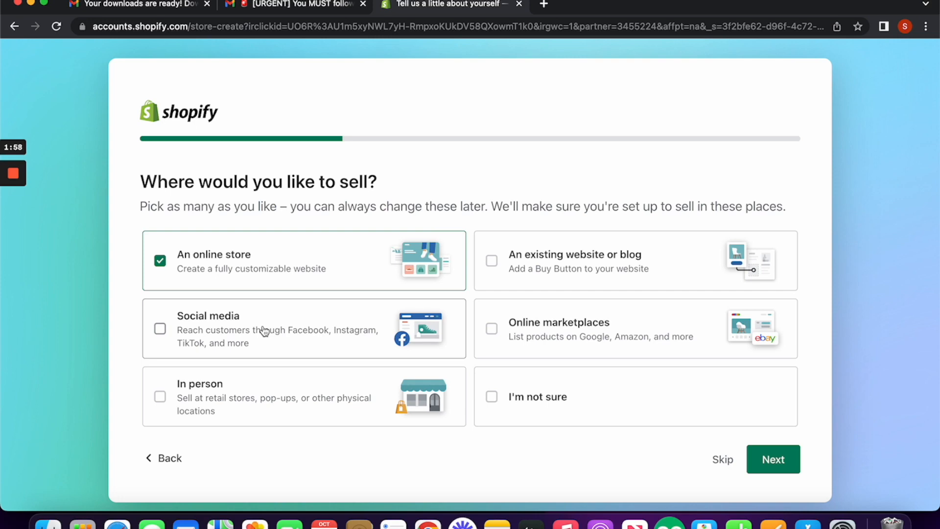
pyautogui.click(756, 467)
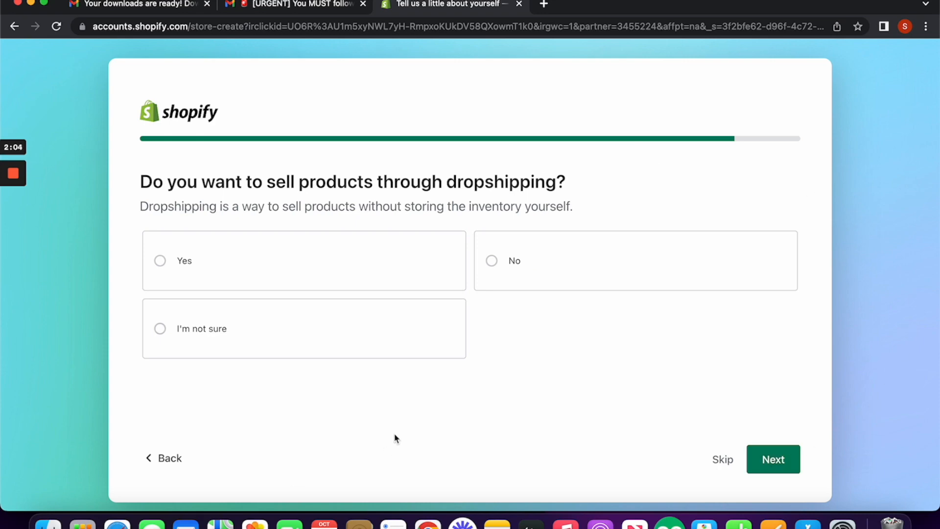
pyautogui.click(298, 268)
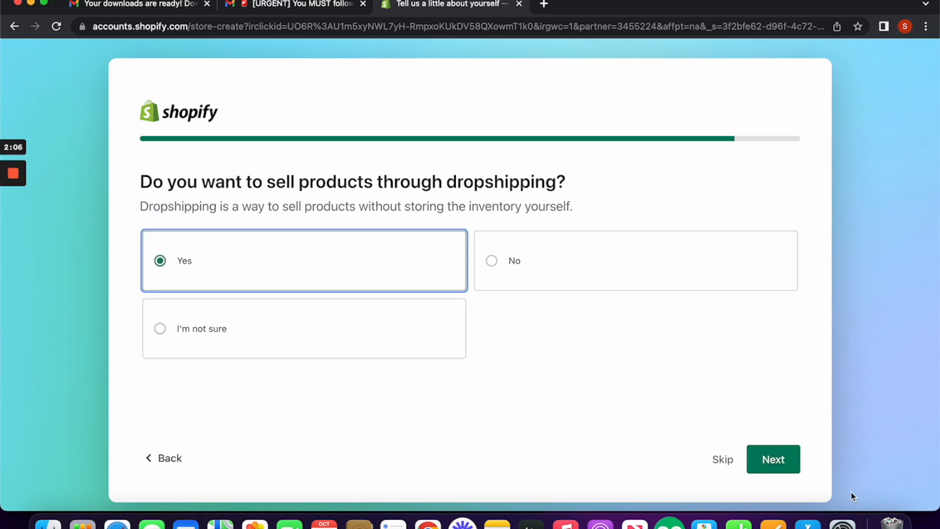
pyautogui.click(773, 460)
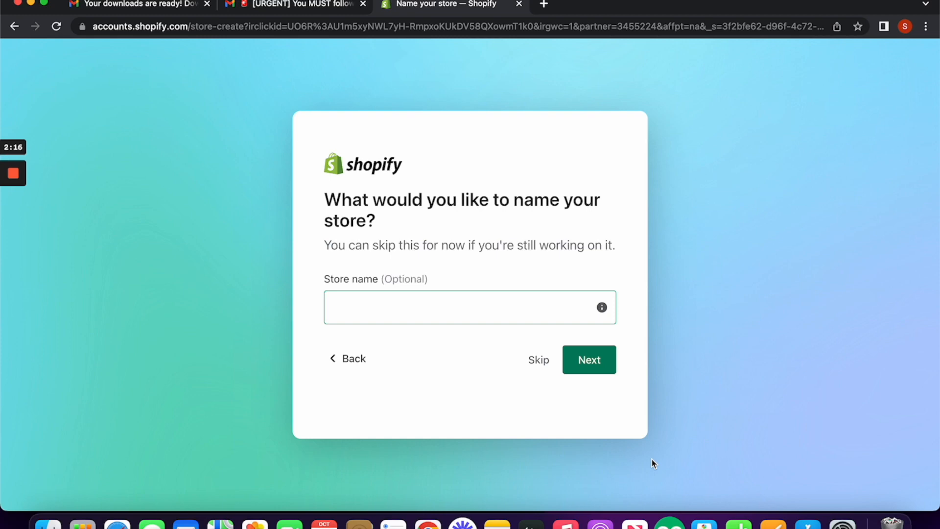
# Step: Enter 'StartMyIdeas Store' as the store name, fixing a typo, and continue
pyautogui.click(507, 314)
pyautogui.write('S')
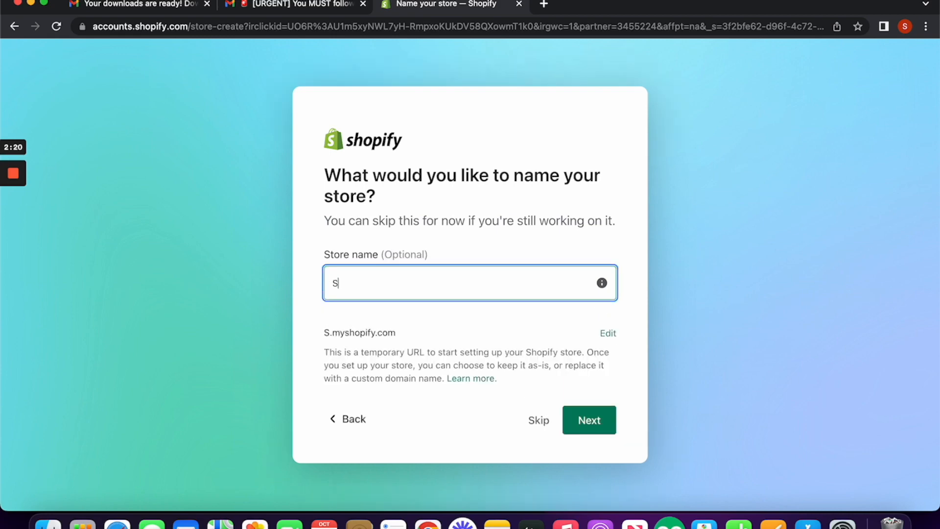
pyautogui.write('tartm')
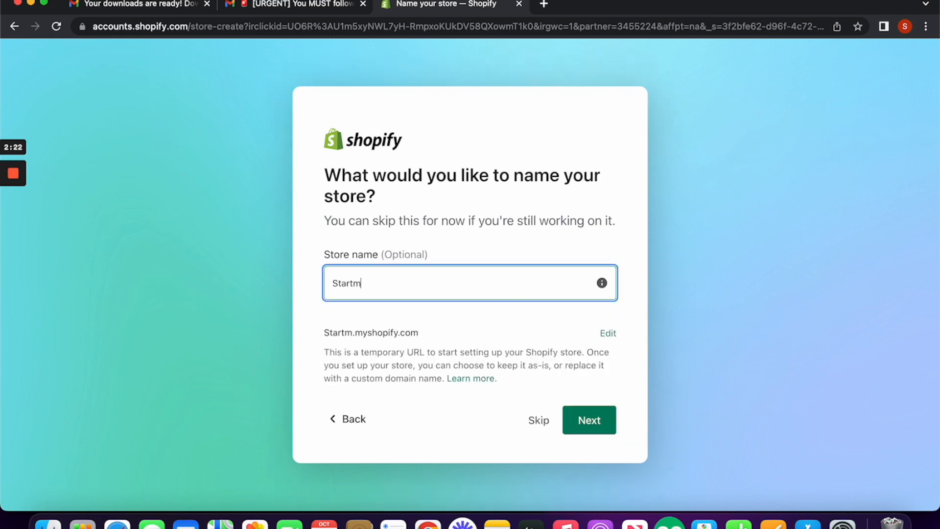
pyautogui.press('BackSpace')
pyautogui.write('My')
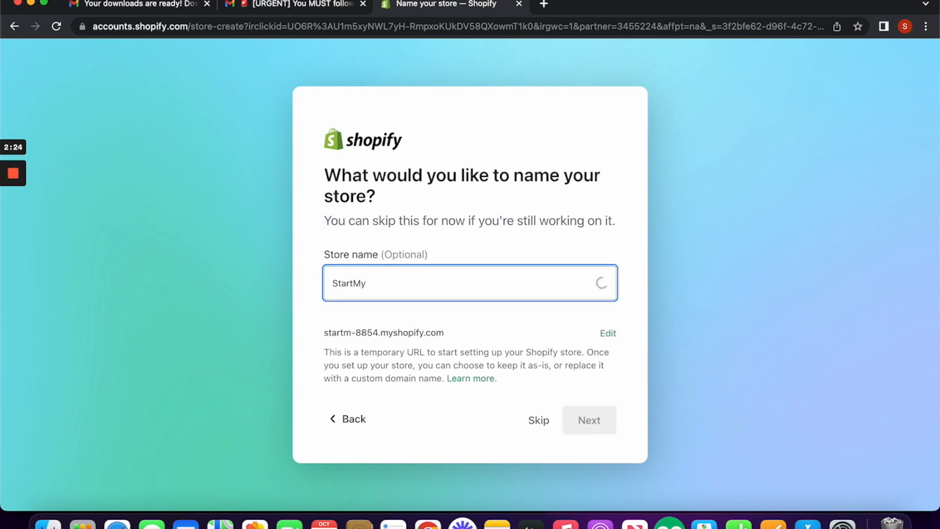
pyautogui.write('Ideas')
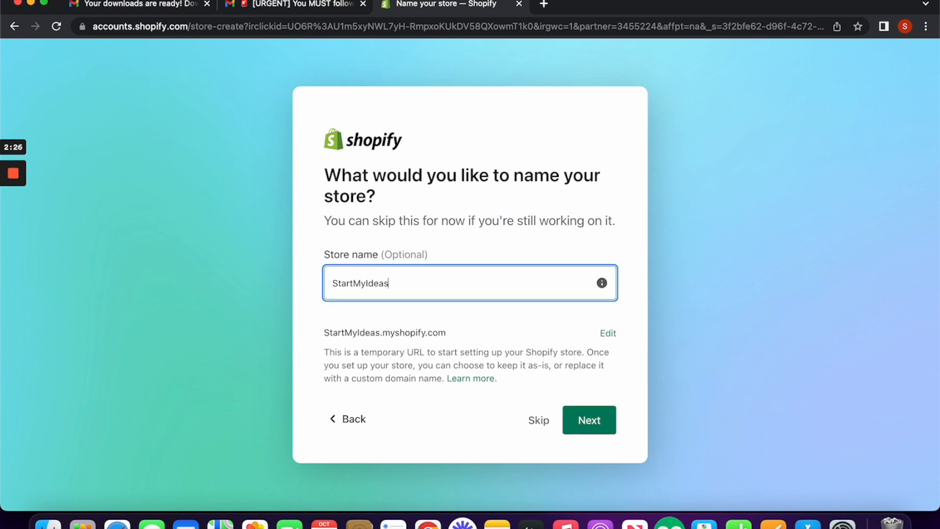
pyautogui.write(' Store')
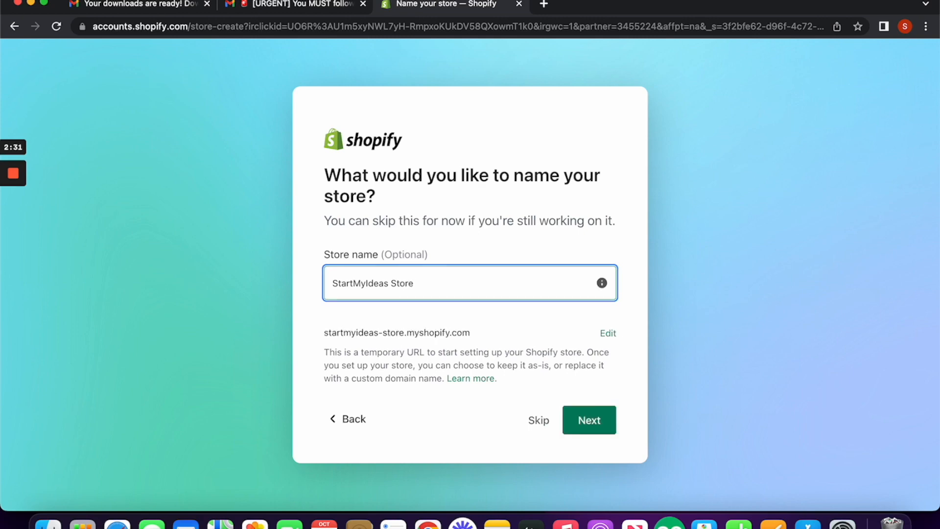
pyautogui.click(600, 419)
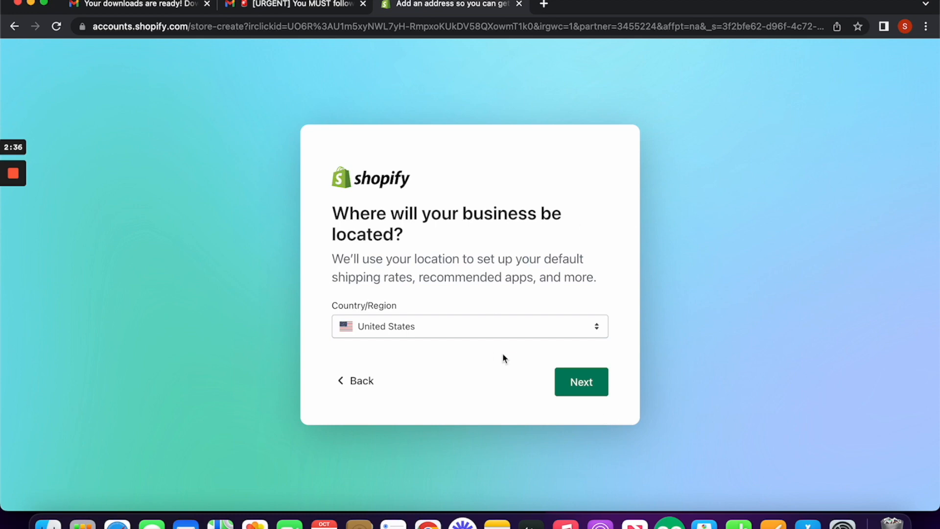
# Step: Keep United States as location, sign up with email, dismiss the trial popup, and return to Gmail
pyautogui.click(592, 386)
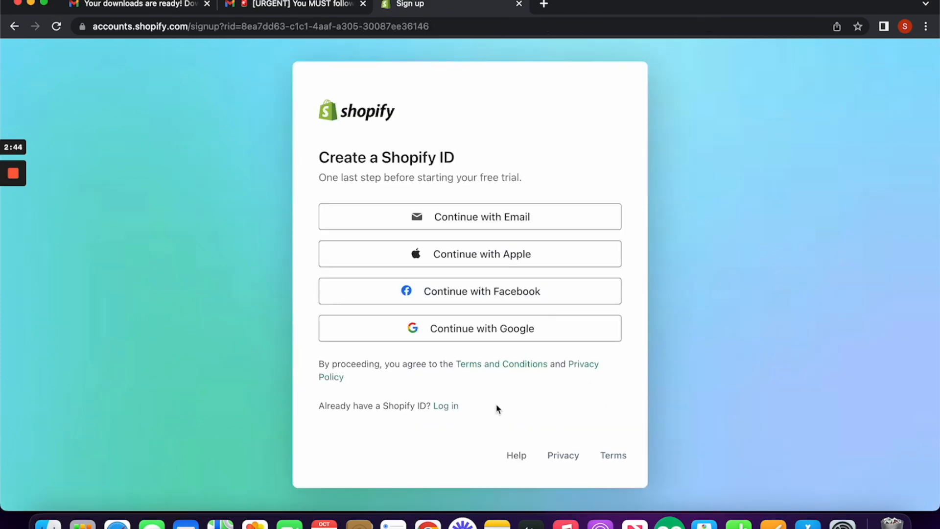
pyautogui.click(509, 226)
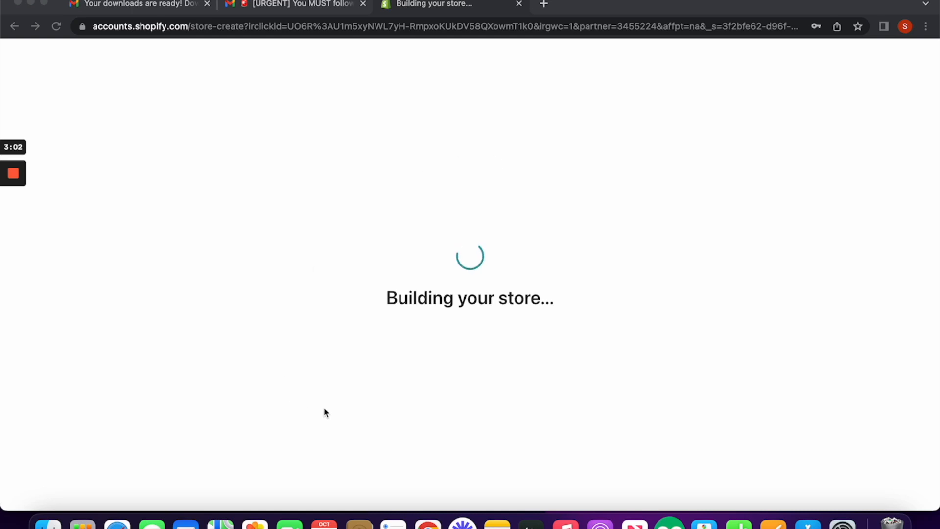
pyautogui.moveTo(14, 226)
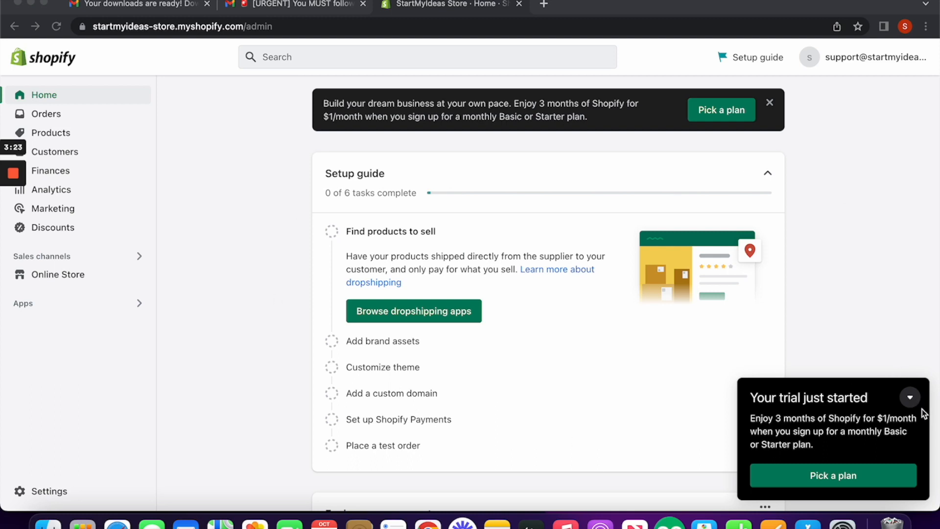
pyautogui.click(911, 397)
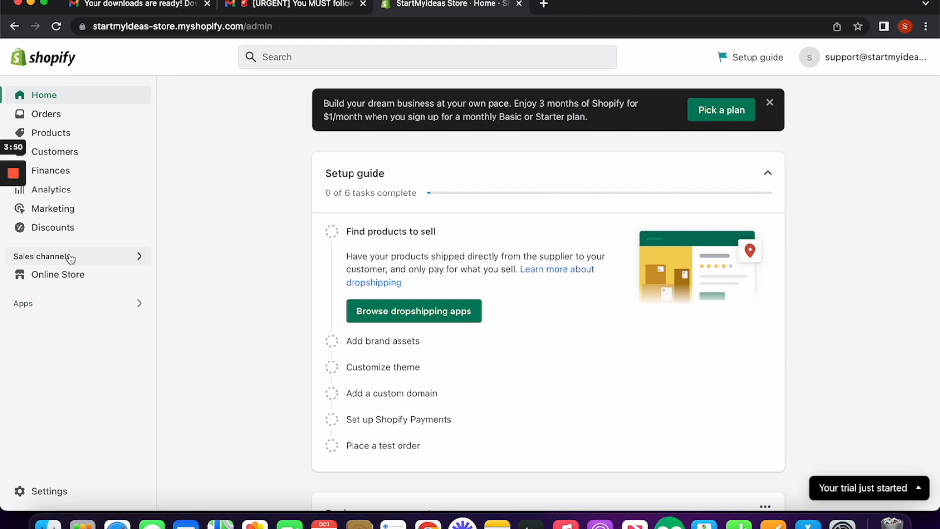
pyautogui.click(282, 5)
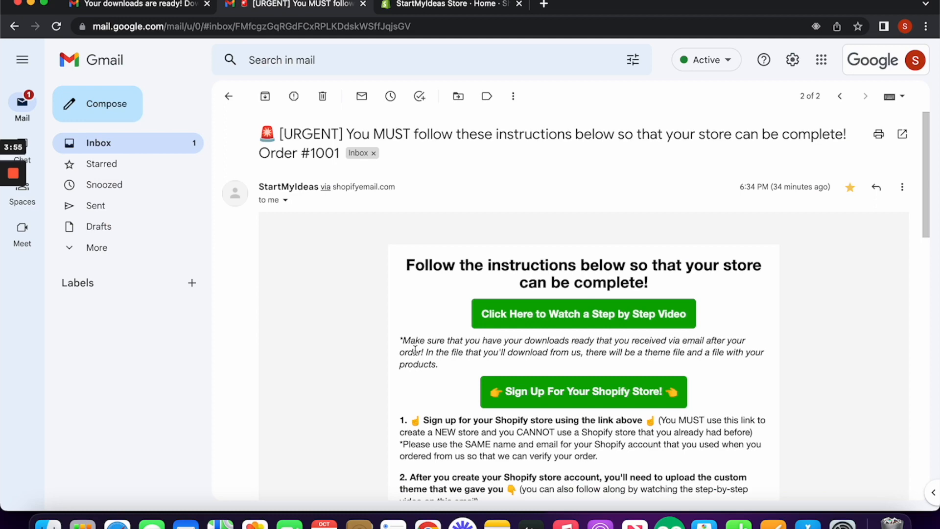
# Step: Download the Accessories Store Theme and Products zip (703 KB) onto the desktop
pyautogui.click(171, 7)
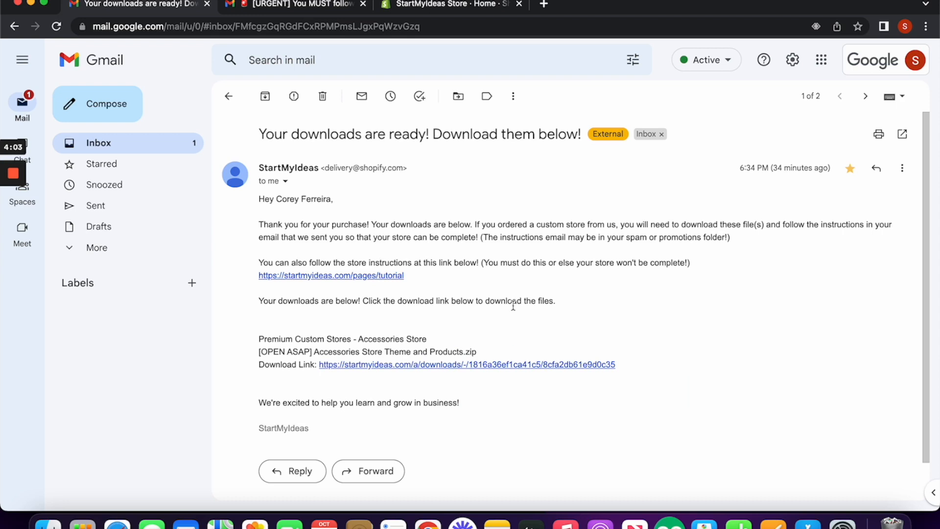
pyautogui.click(368, 365)
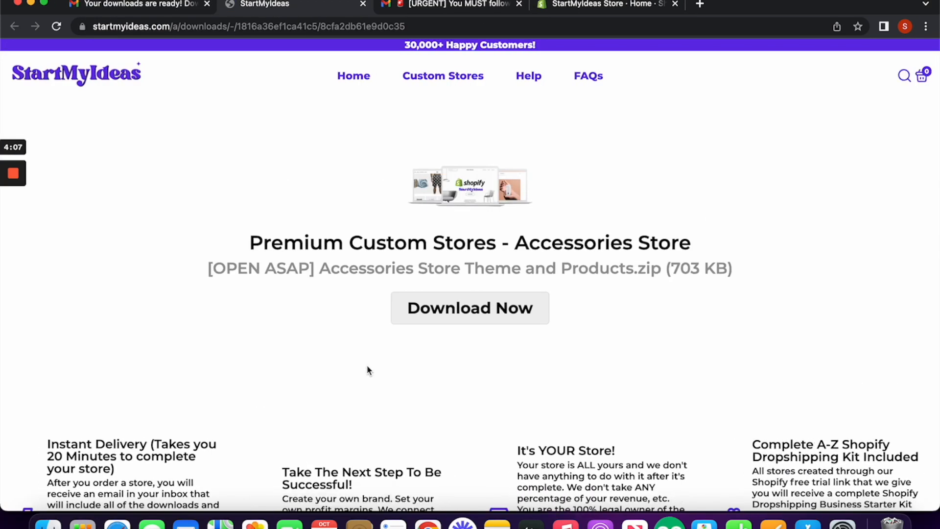
pyautogui.click(480, 320)
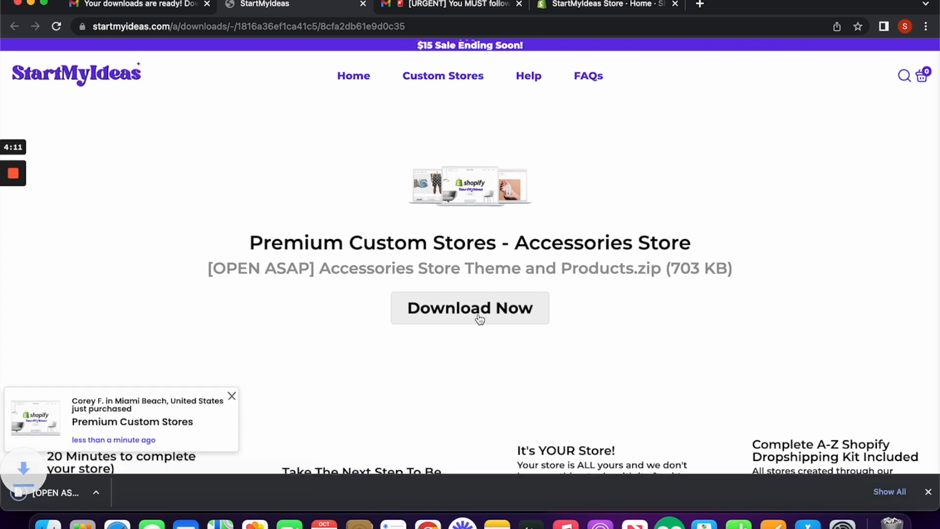
pyautogui.moveTo(728, 8); pyautogui.dragTo(799, 7)
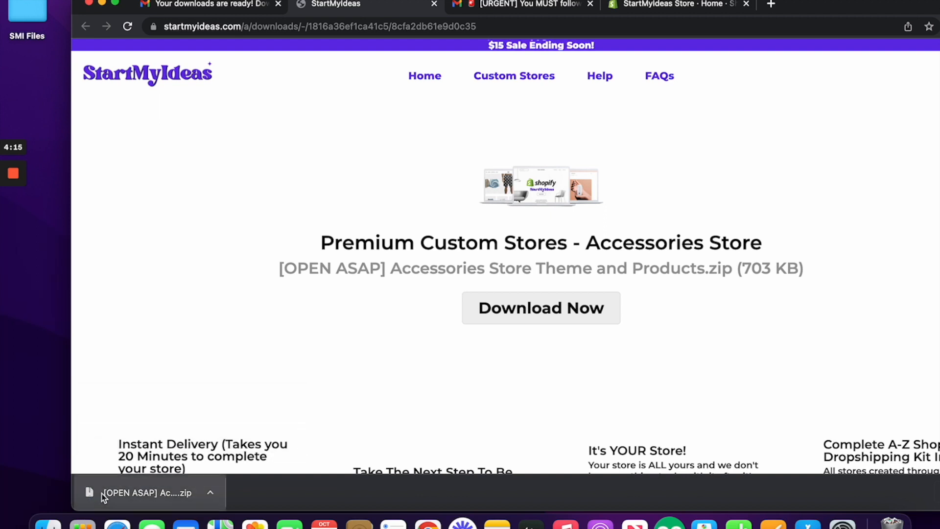
pyautogui.moveTo(102, 495); pyautogui.dragTo(56, 335)
pyautogui.moveTo(40, 297); pyautogui.dragTo(39, 299)
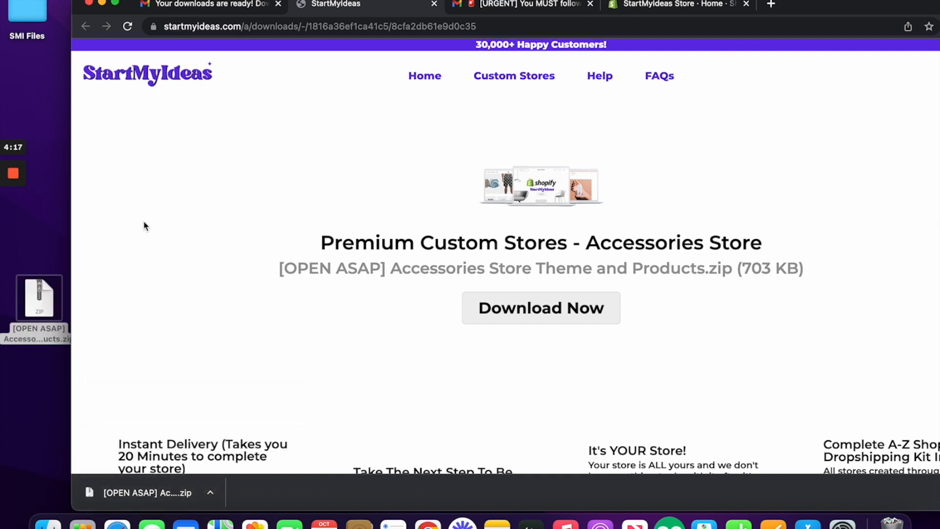
pyautogui.moveTo(806, 3); pyautogui.dragTo(737, 4)
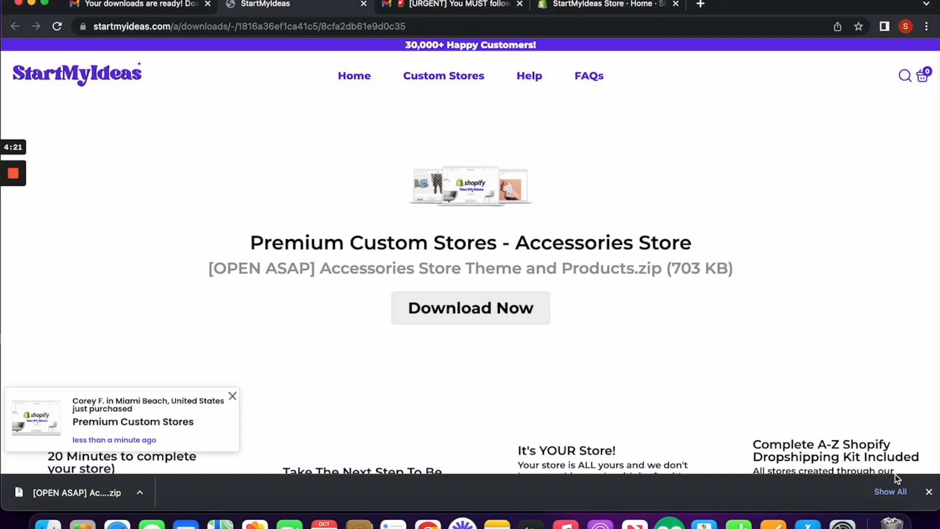
pyautogui.click(639, 8)
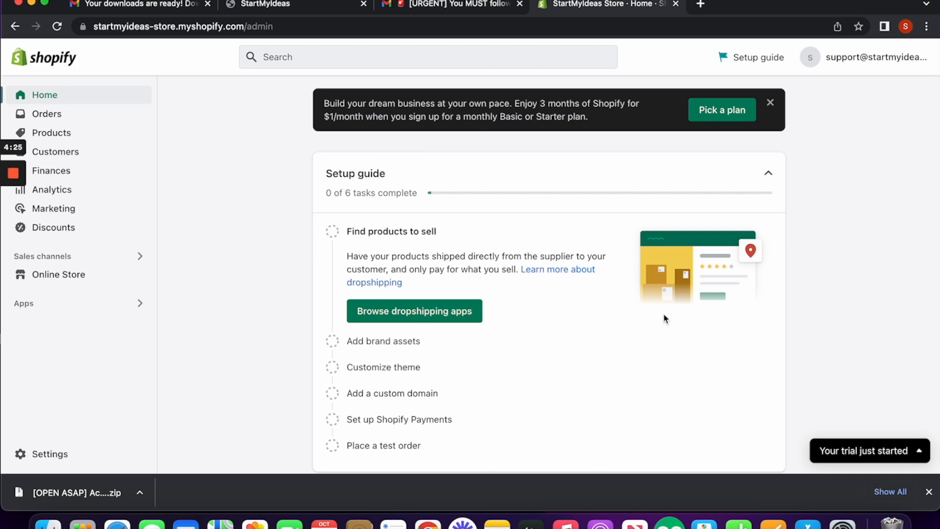
pyautogui.click(68, 284)
pyautogui.click(929, 493)
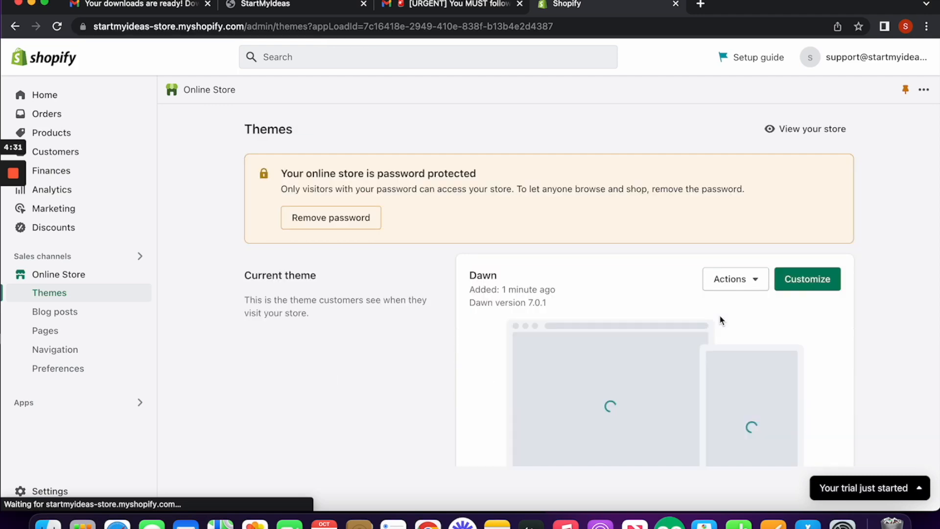
pyautogui.scroll(-4, 720, 319)
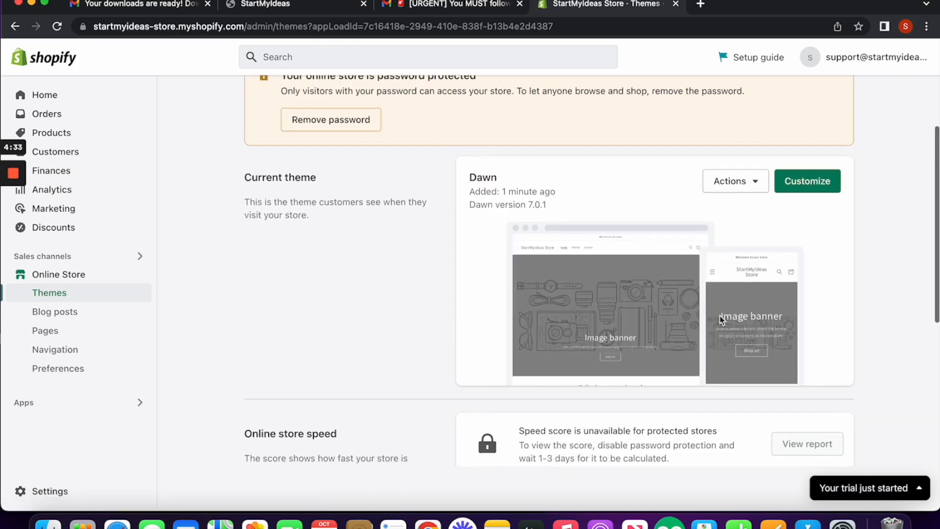
pyautogui.scroll(-3, 719, 319)
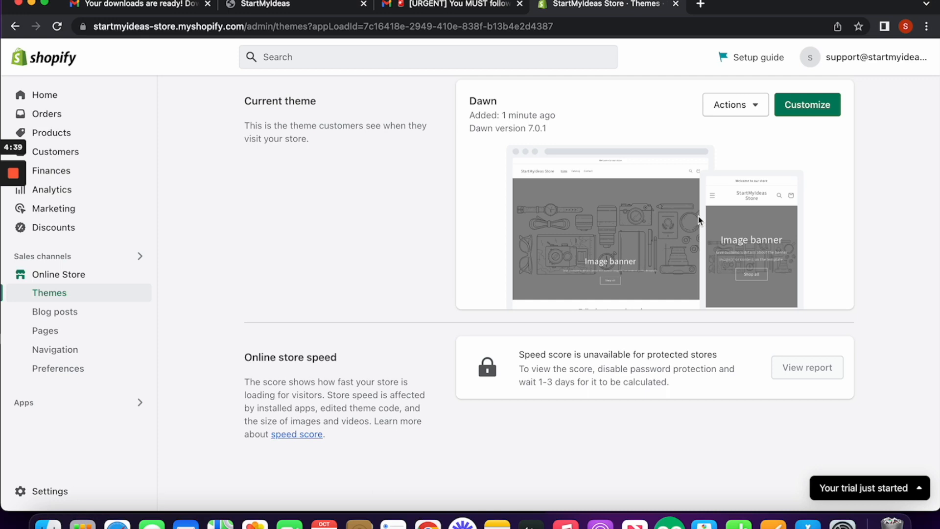
pyautogui.scroll(-8, 699, 220)
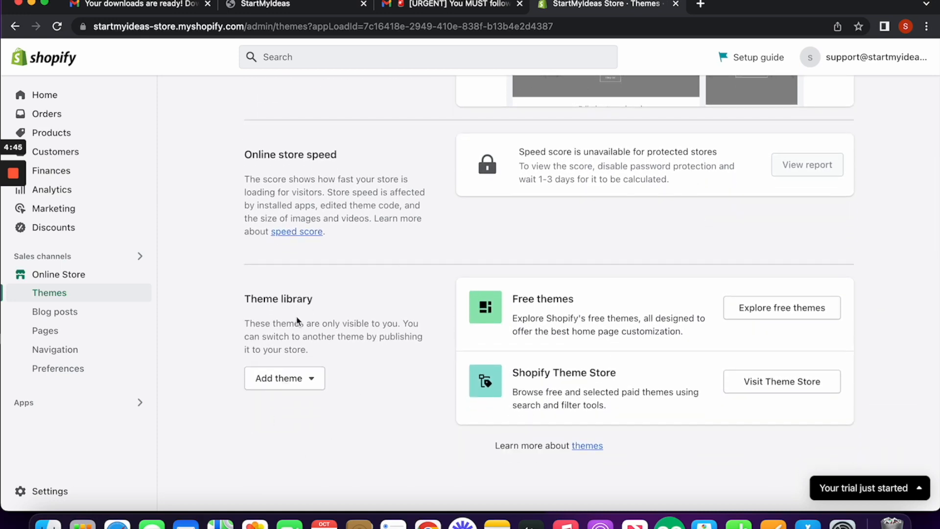
pyautogui.click(309, 382)
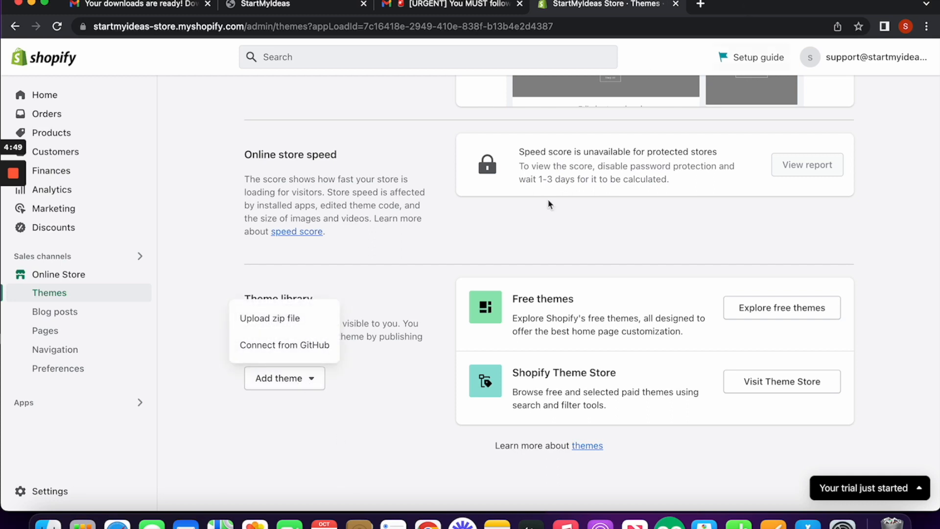
pyautogui.click(358, 376)
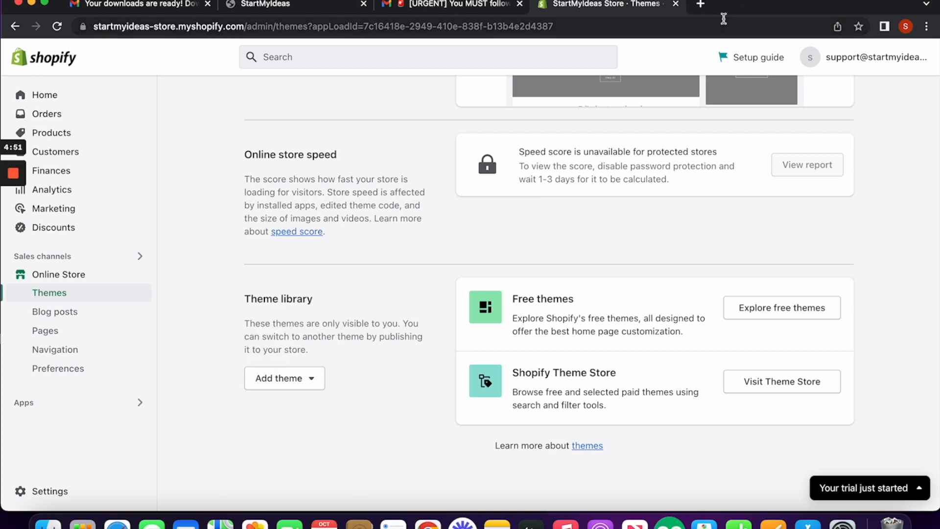
# Step: Extract the downloaded zip into the Accessories Store Theme and Products folder and check its contents
pyautogui.moveTo(714, 13); pyautogui.dragTo(854, 3)
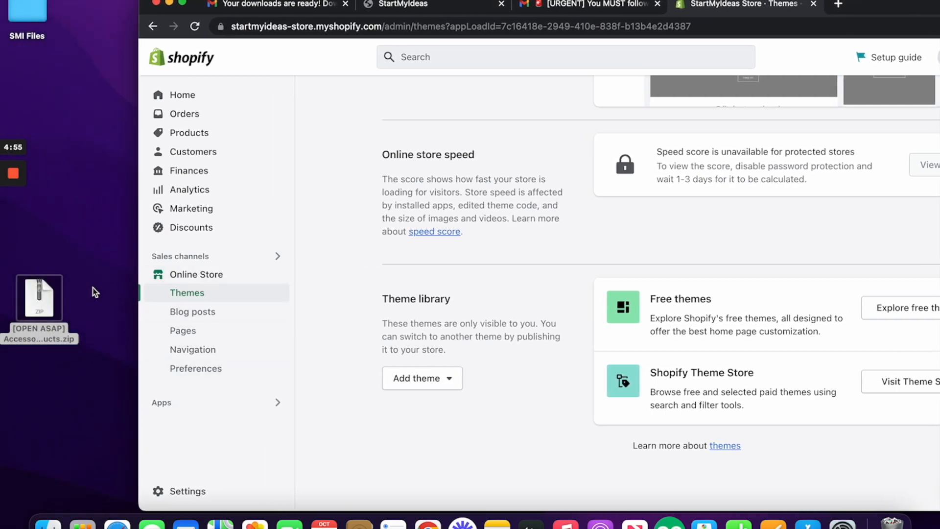
pyautogui.click(466, 7)
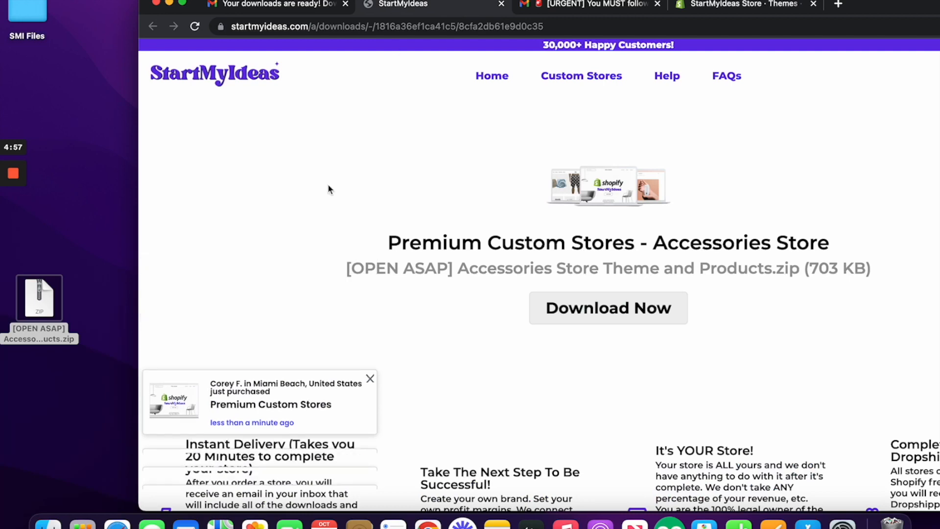
pyautogui.click(720, 8)
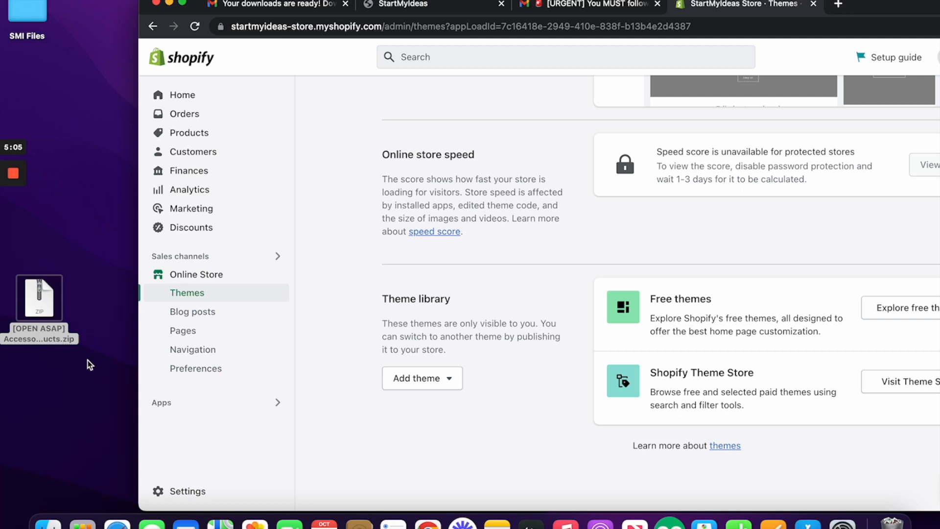
pyautogui.doubleClick(54, 345)
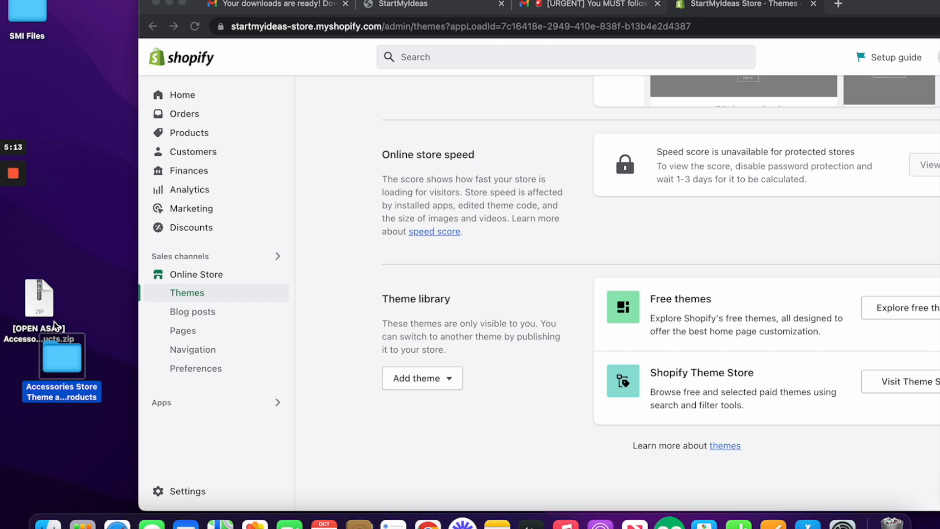
pyautogui.doubleClick(63, 362)
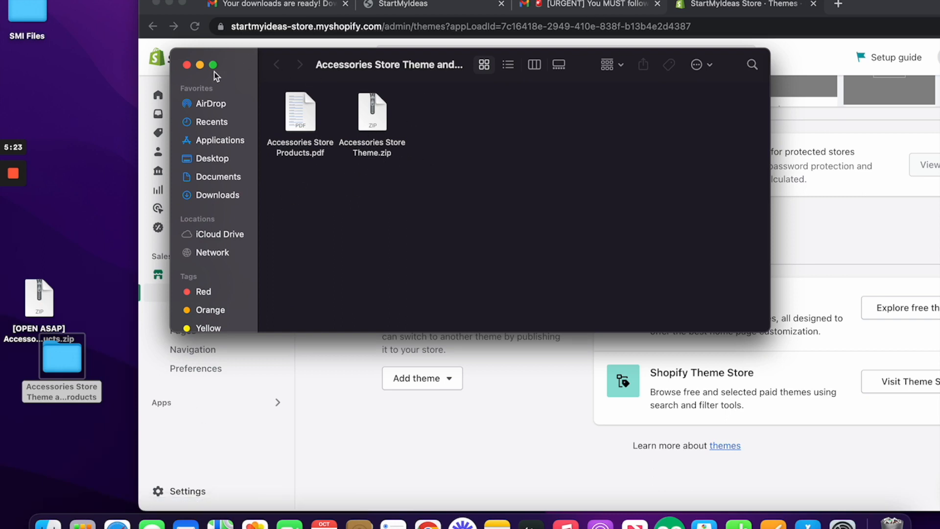
pyautogui.click(186, 65)
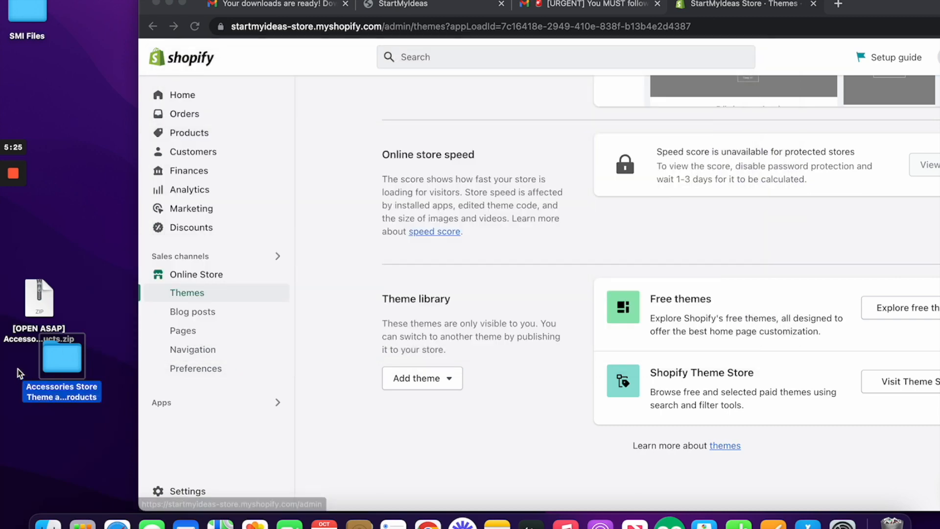
pyautogui.moveTo(30, 312); pyautogui.dragTo(33, 284)
pyautogui.moveTo(4, 323)
pyautogui.moveTo(58, 281); pyautogui.dragTo(70, 289)
pyautogui.click(448, 392)
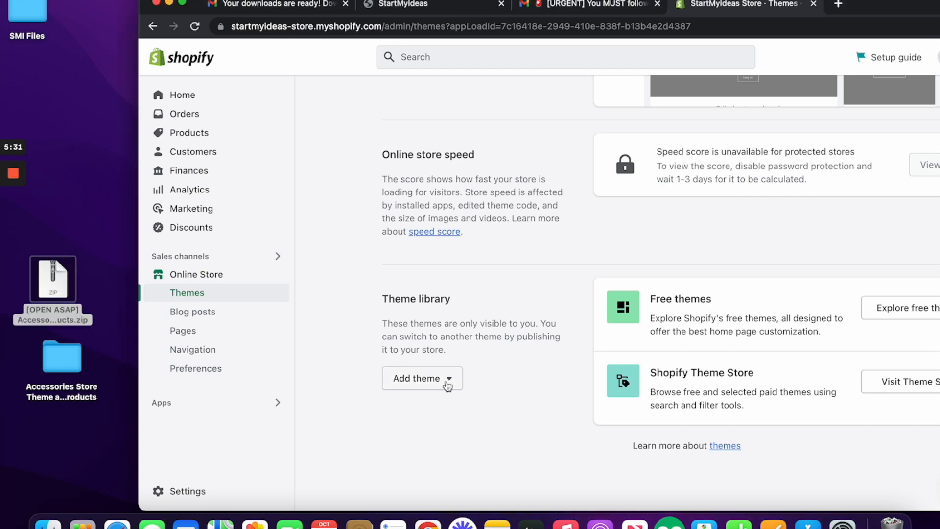
# Step: Try uploading the outer [OPEN ASAP] zip as a theme, dismiss the rejection, and reopen the extracted folder
pyautogui.click(446, 387)
pyautogui.click(417, 318)
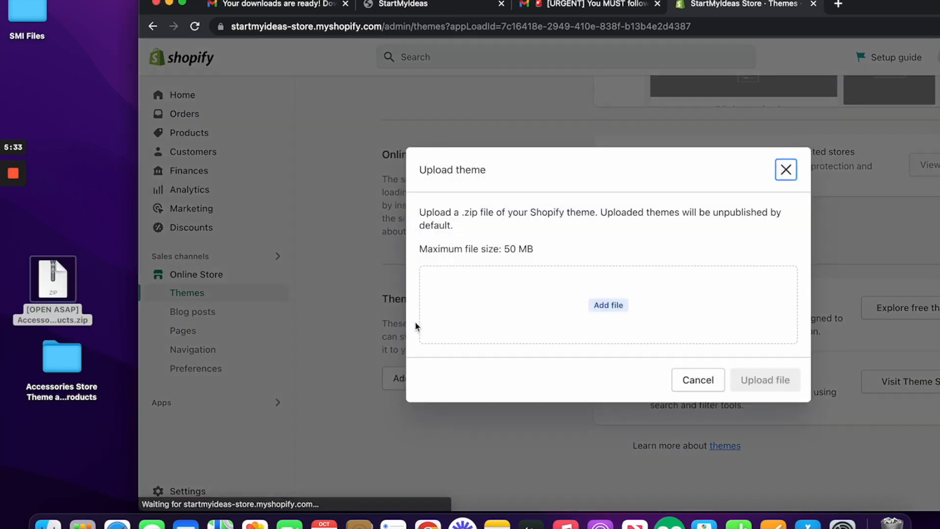
pyautogui.moveTo(49, 286); pyautogui.dragTo(477, 292)
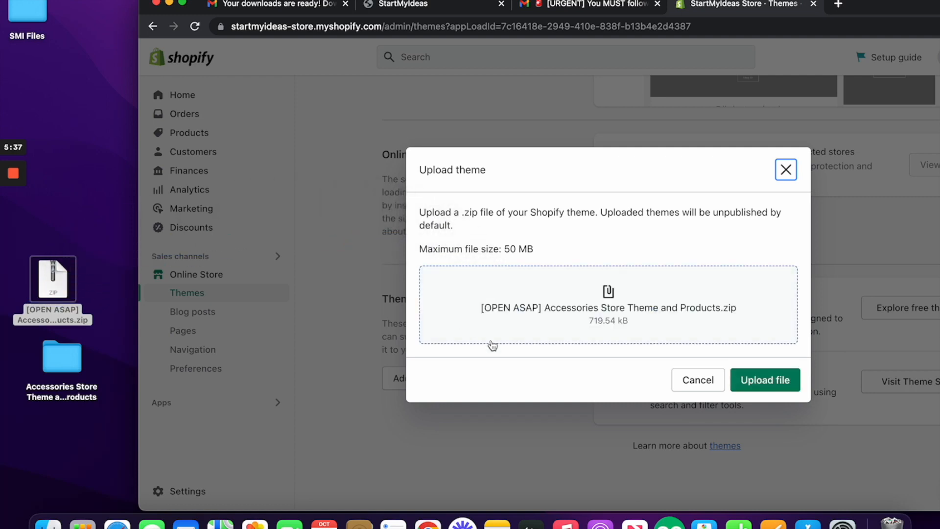
pyautogui.click(777, 391)
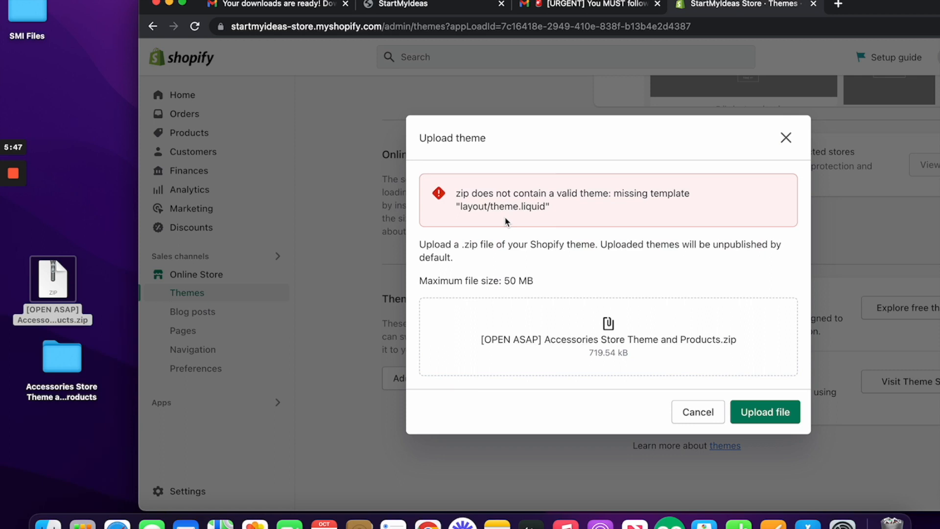
pyautogui.click(786, 139)
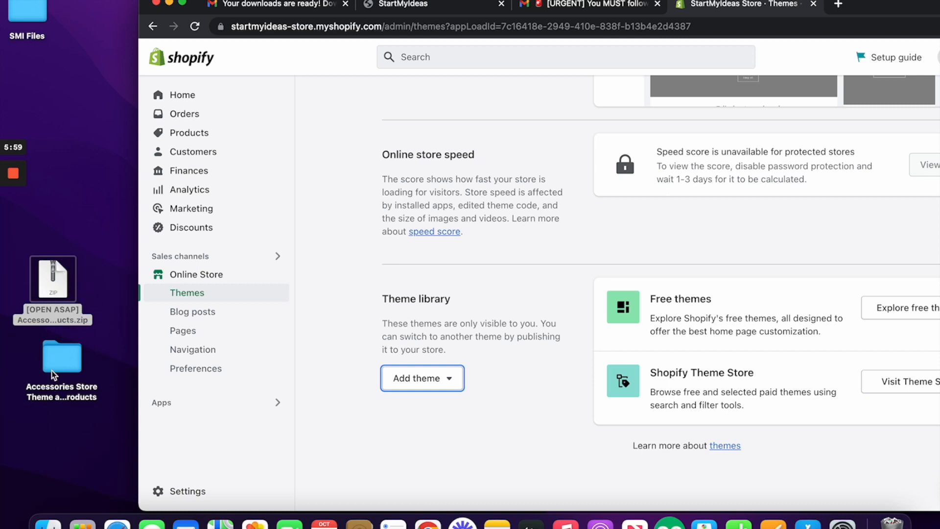
pyautogui.doubleClick(72, 369)
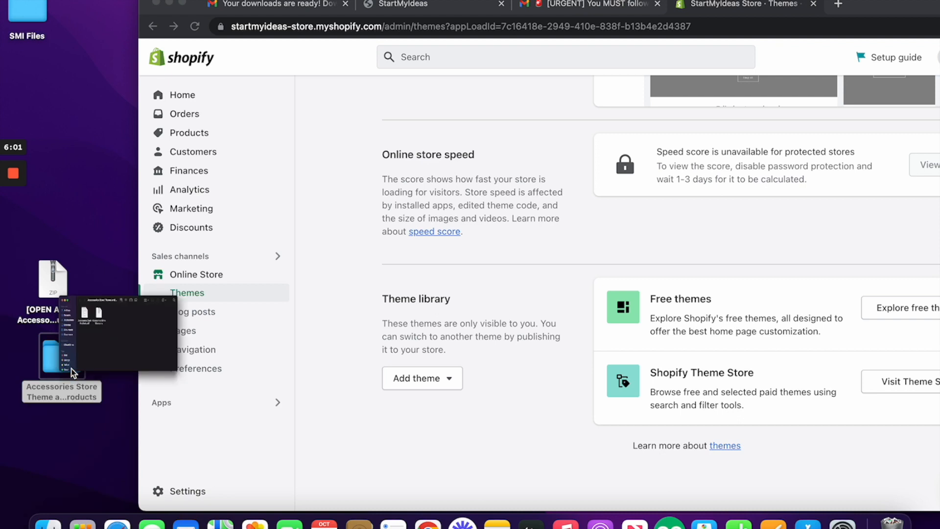
pyautogui.moveTo(242, 69); pyautogui.dragTo(66, 53)
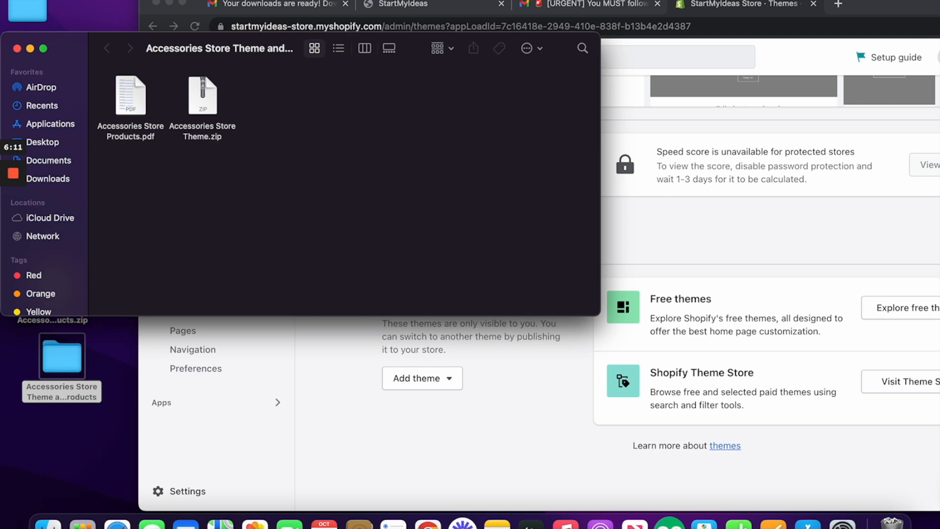
# Step: Upload Accessories Store Theme.zip (706.03 kB) from the extracted folder as a new theme
pyautogui.moveTo(843, 3); pyautogui.dragTo(890, 3)
pyautogui.click(497, 383)
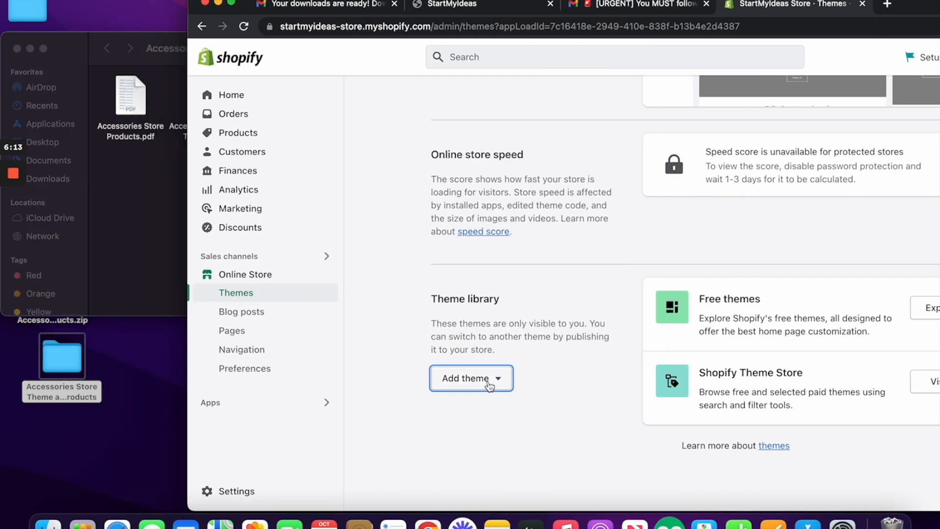
pyautogui.click(497, 383)
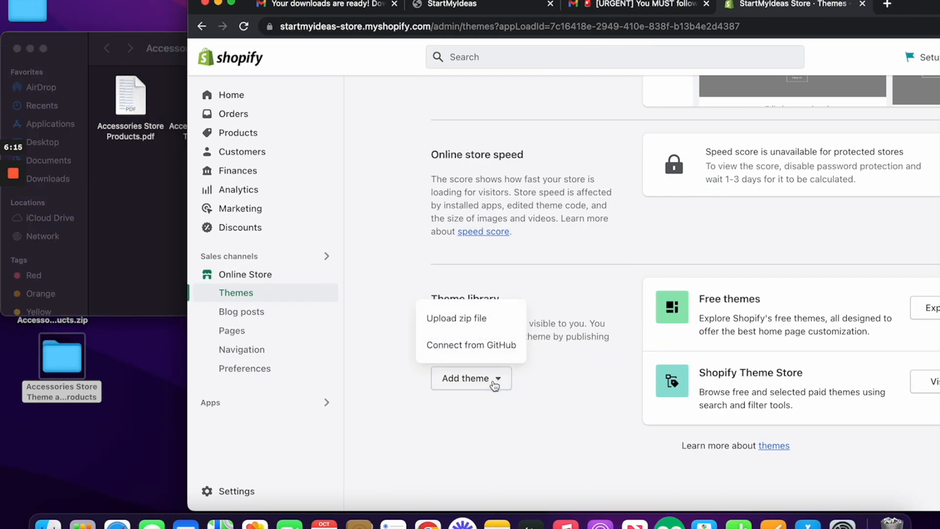
pyautogui.click(497, 317)
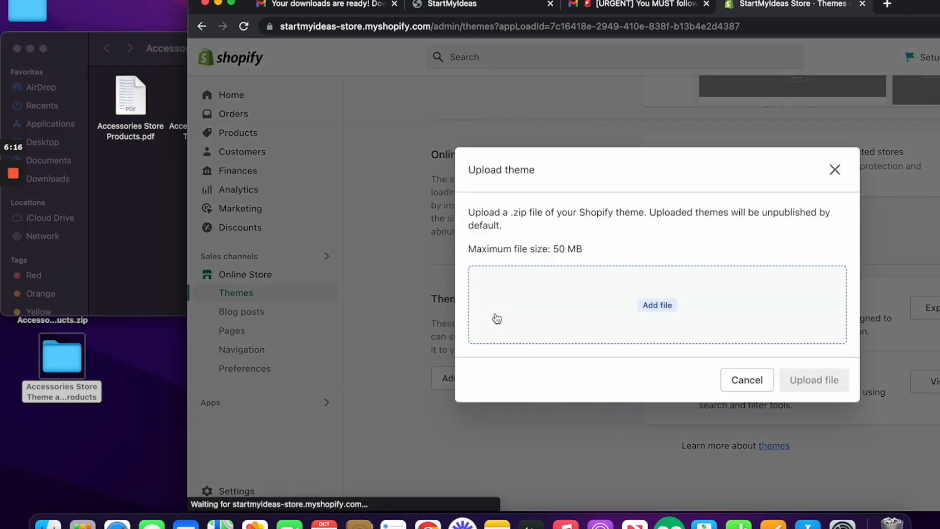
pyautogui.click(180, 129)
pyautogui.moveTo(191, 141); pyautogui.dragTo(678, 306)
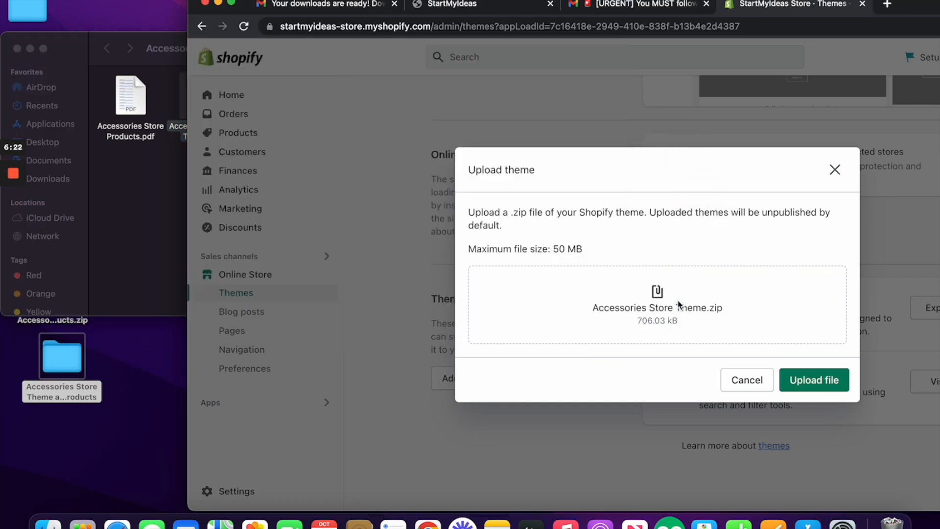
pyautogui.click(823, 380)
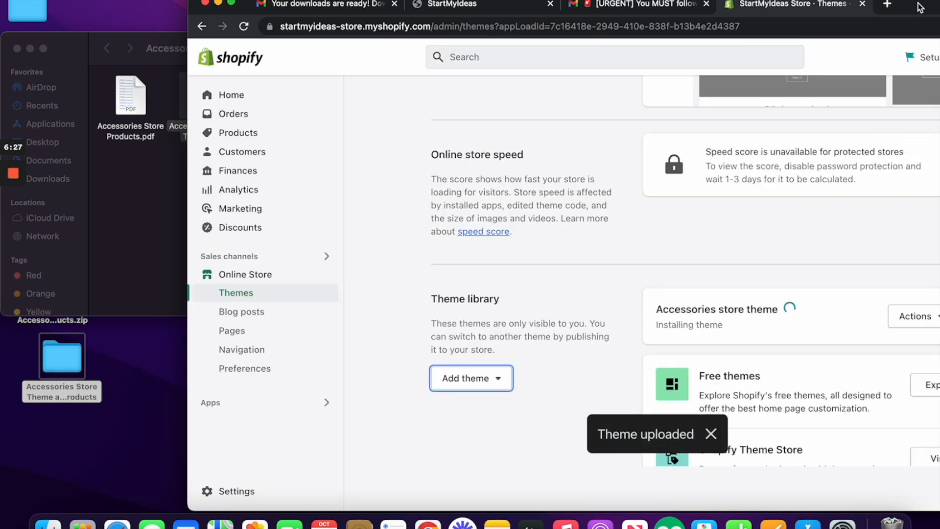
# Step: Restore the browser to full view while the Accessories store theme (Dawn 7.0.1) finishes installing
pyautogui.moveTo(918, 4); pyautogui.dragTo(730, 4)
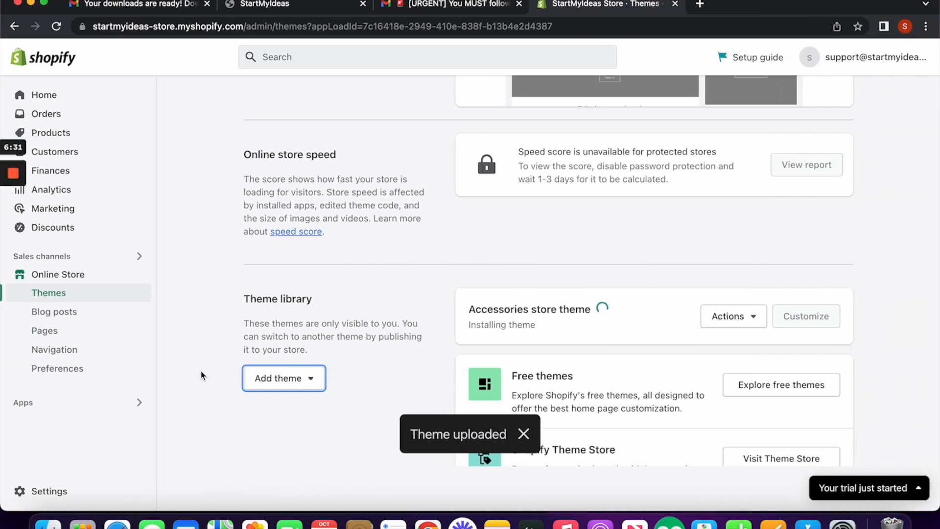
pyautogui.moveTo(2, 328)
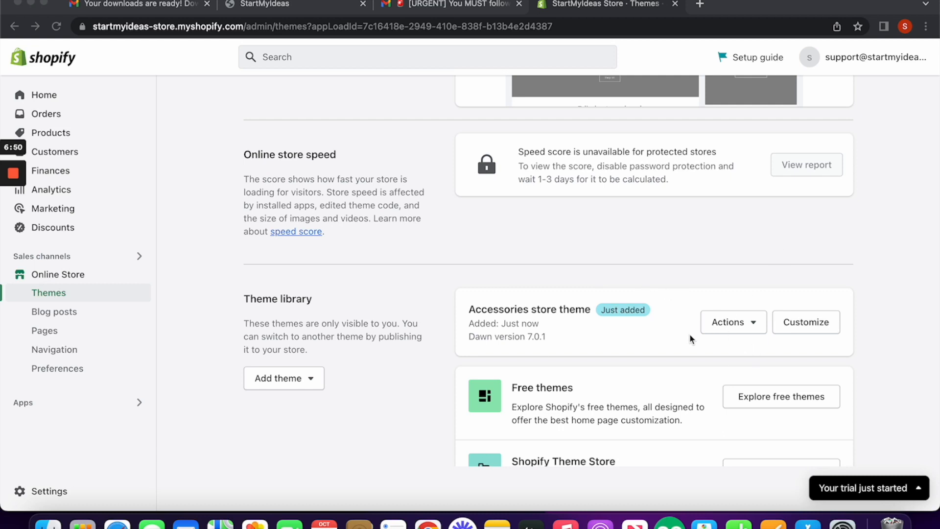
# Step: Publish the Accessories store theme as the current theme, moving Dawn to the library
pyautogui.click(748, 327)
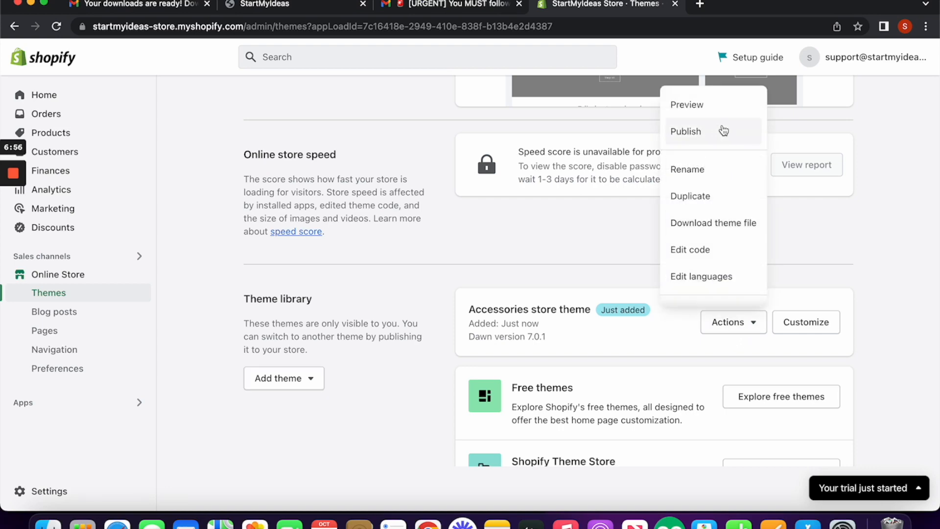
pyautogui.click(715, 140)
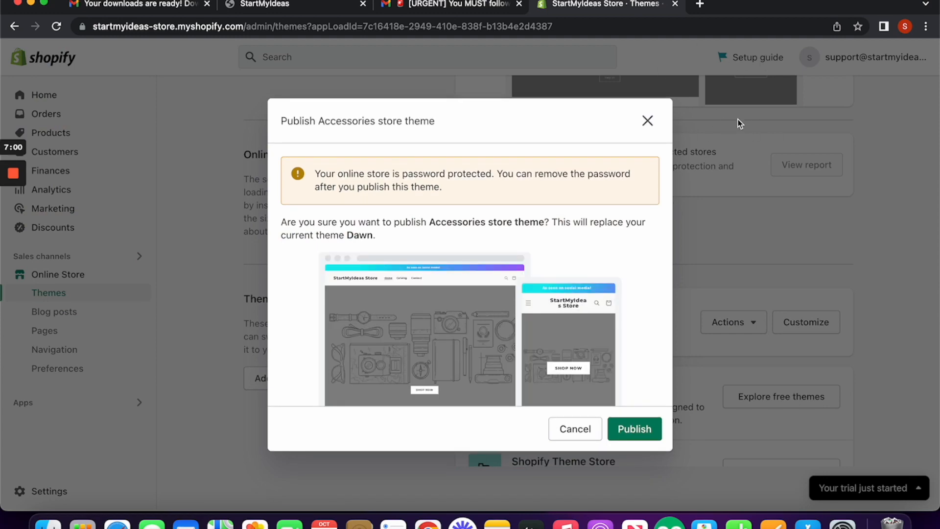
pyautogui.click(642, 433)
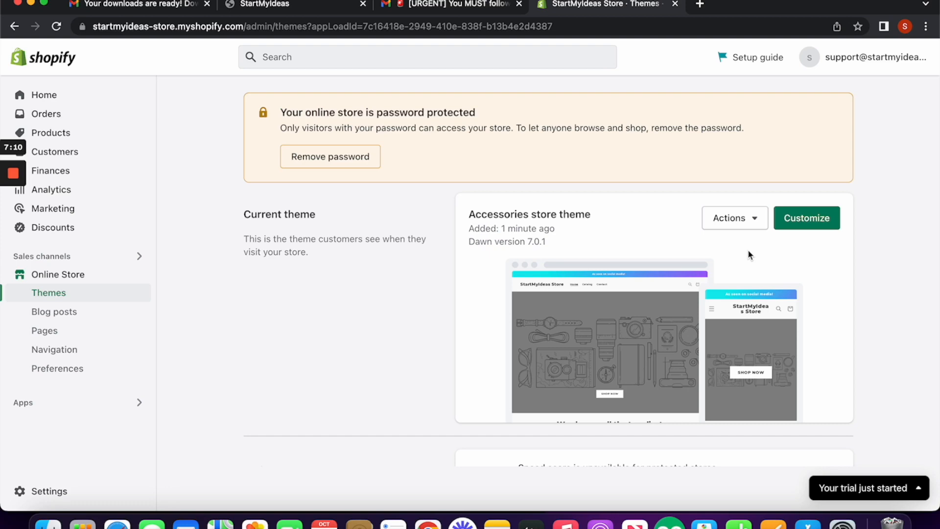
# Step: Open the Accessories store theme in the editor and review its Home page banner, rich text and collection sections
pyautogui.click(790, 226)
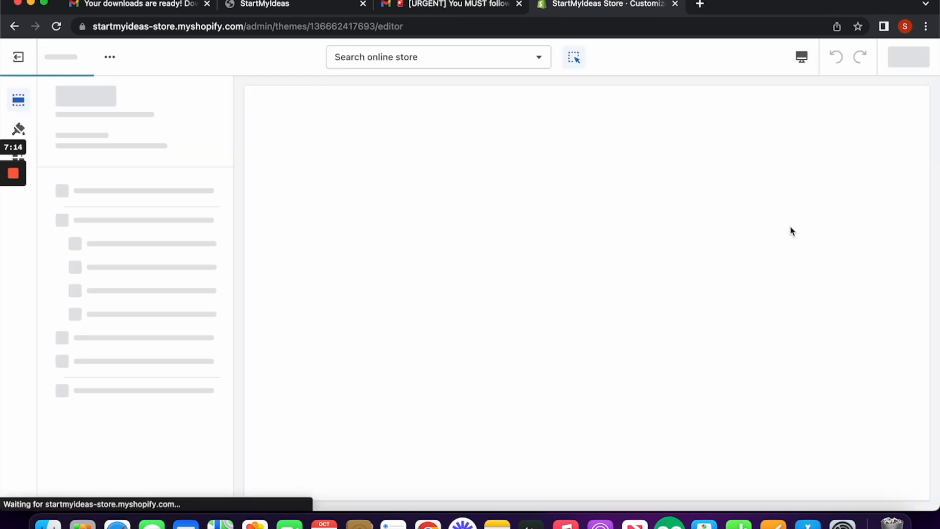
pyautogui.scroll(-10, 792, 231)
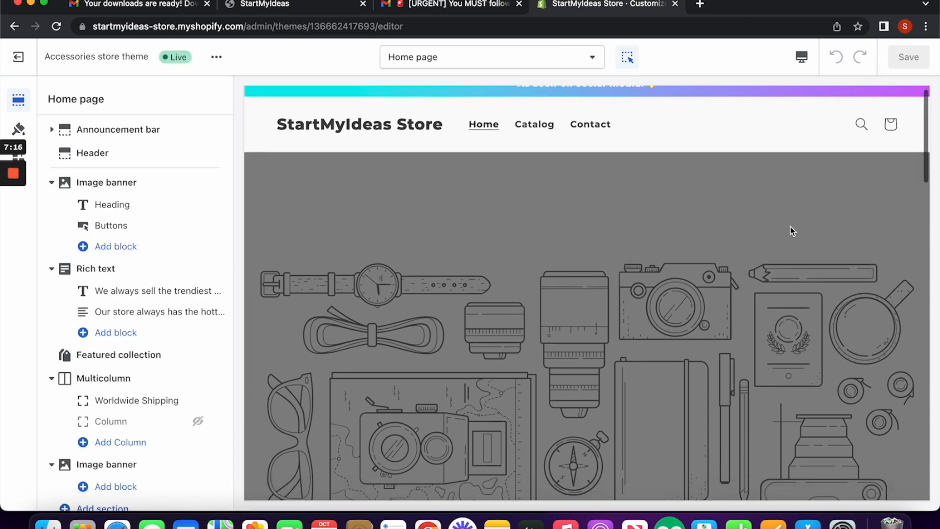
pyautogui.scroll(1, 790, 230)
pyautogui.scroll(-5, 791, 230)
pyautogui.scroll(5, 791, 230)
pyautogui.scroll(12, 792, 231)
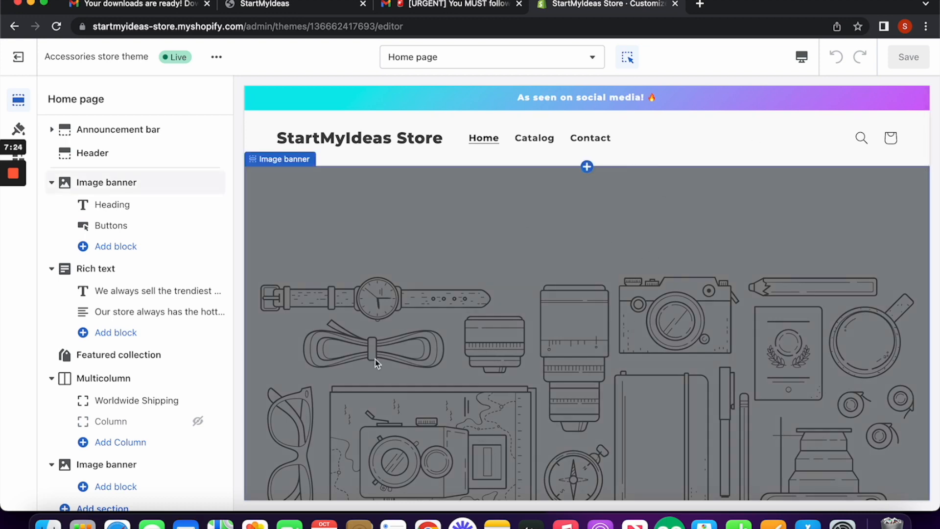
pyautogui.scroll(-3, 499, 349)
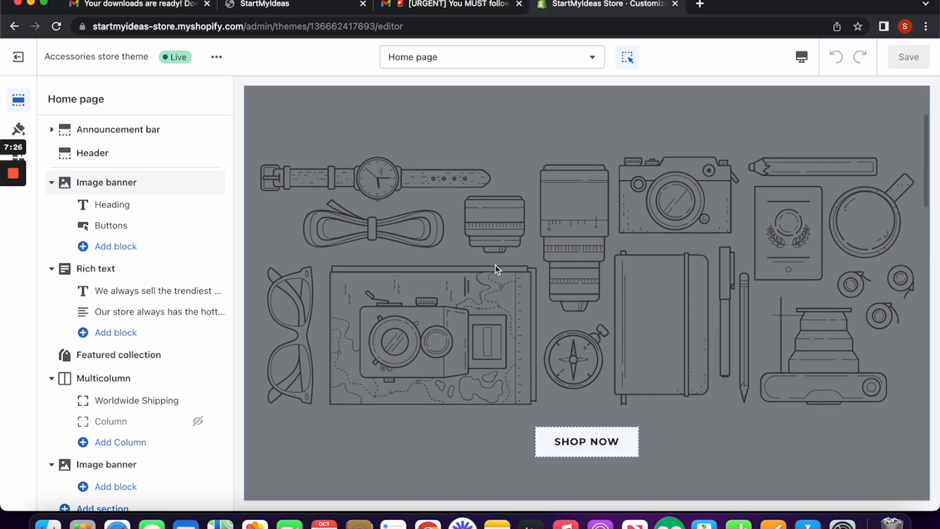
pyautogui.scroll(-3, 581, 325)
pyautogui.scroll(5, 578, 328)
pyautogui.scroll(1, 577, 328)
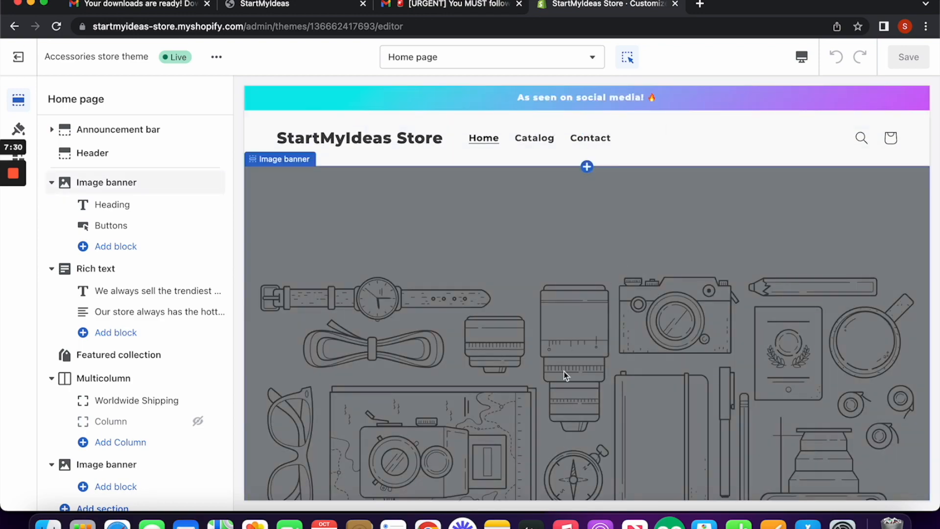
# Step: Set the top image banner's first image to the sunglasses-and-rings photo from Accessories & Jewelry free images
pyautogui.click(656, 286)
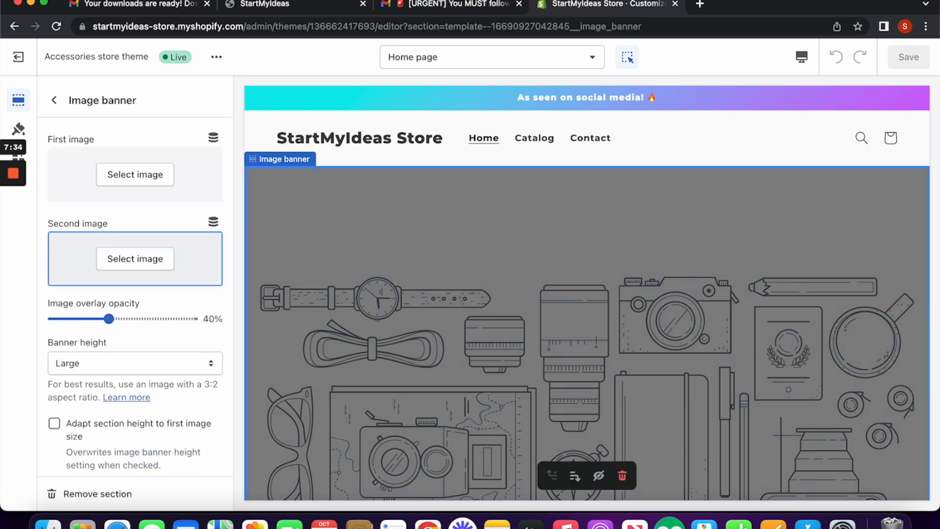
pyautogui.click(150, 176)
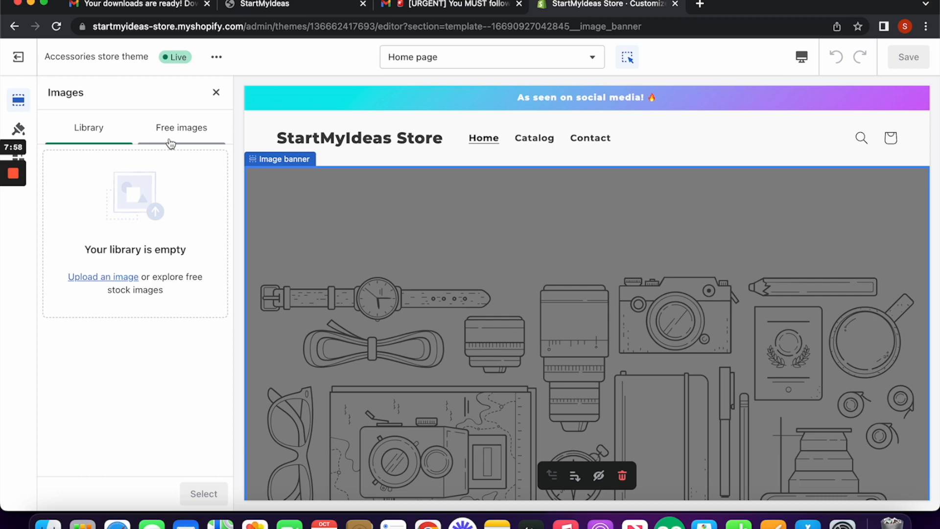
pyautogui.click(176, 135)
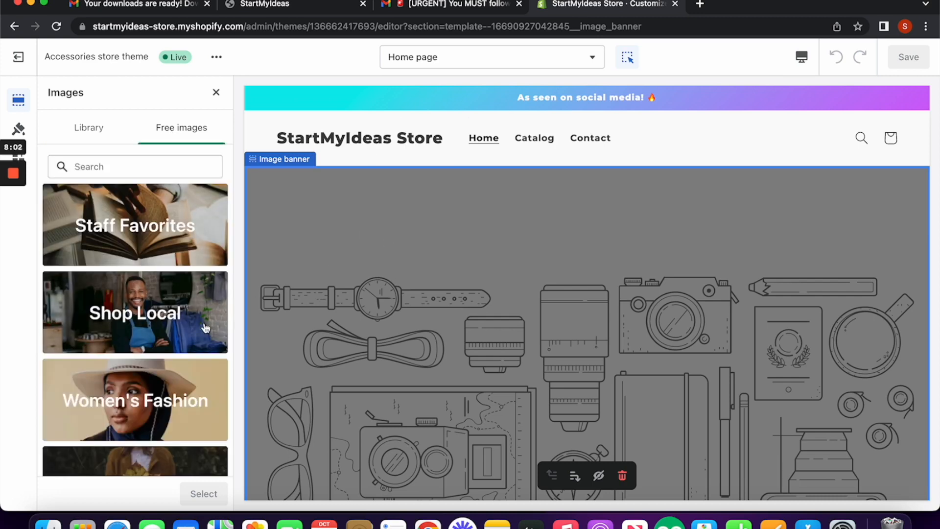
pyautogui.scroll(-10, 150, 347)
pyautogui.scroll(-5, 151, 347)
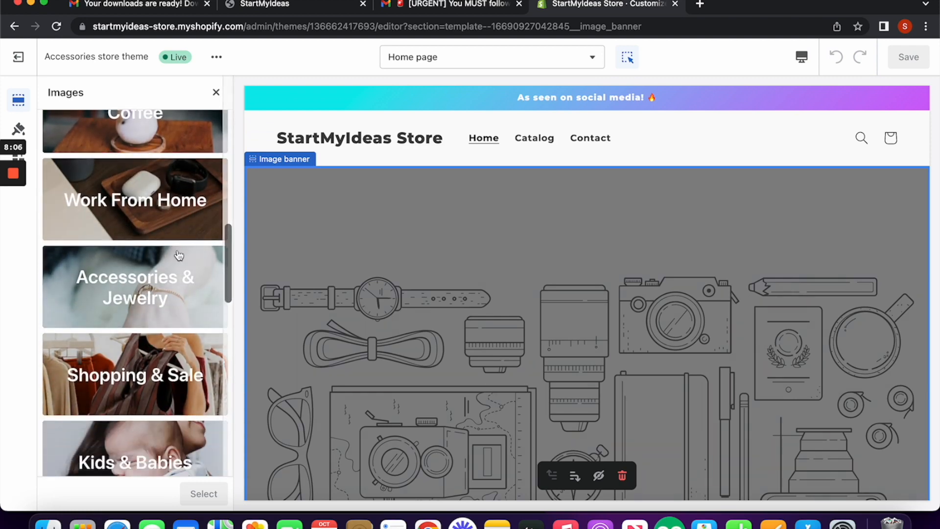
pyautogui.click(146, 293)
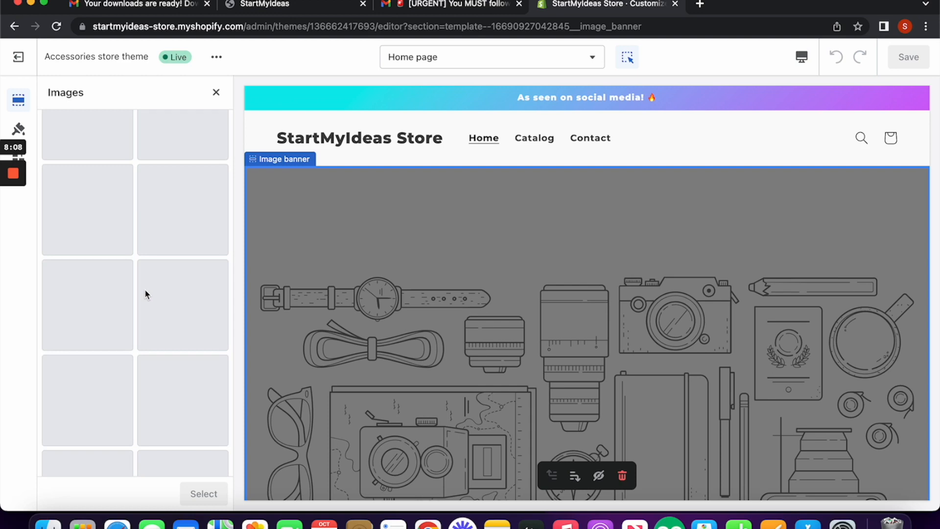
pyautogui.scroll(10, 146, 294)
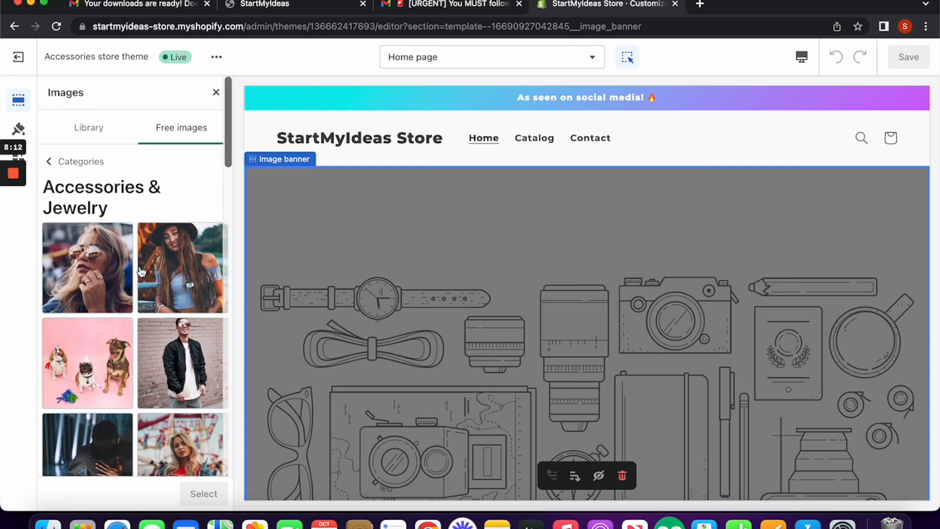
pyautogui.click(108, 265)
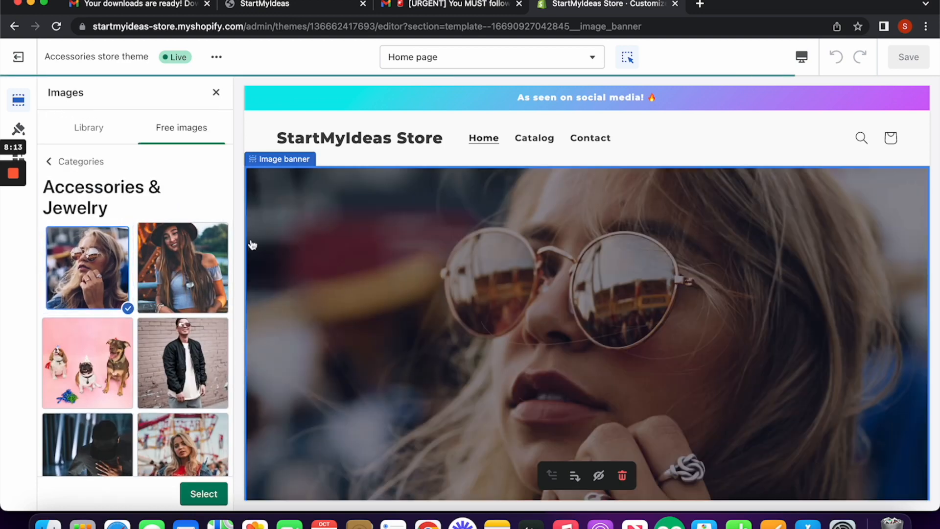
pyautogui.click(214, 495)
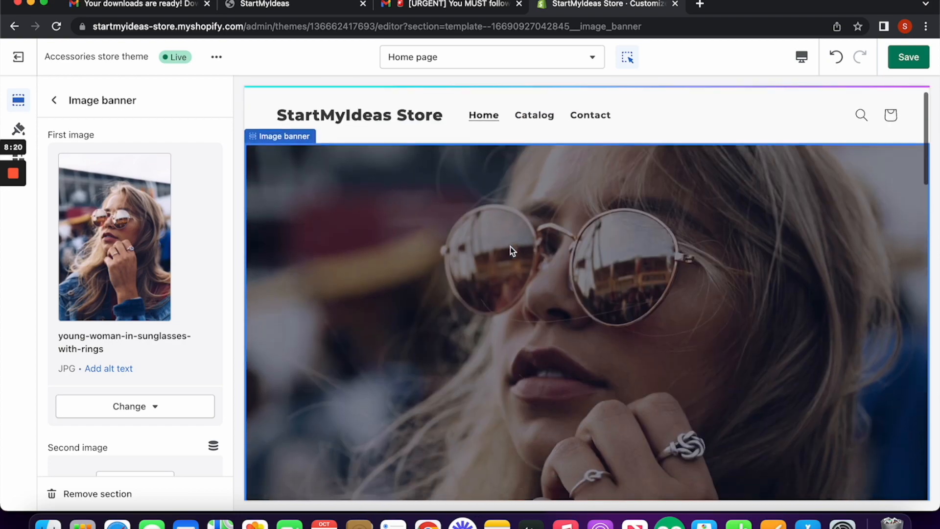
# Step: Leave the banner's second image empty after browsing the image picker
pyautogui.scroll(-15, 510, 246)
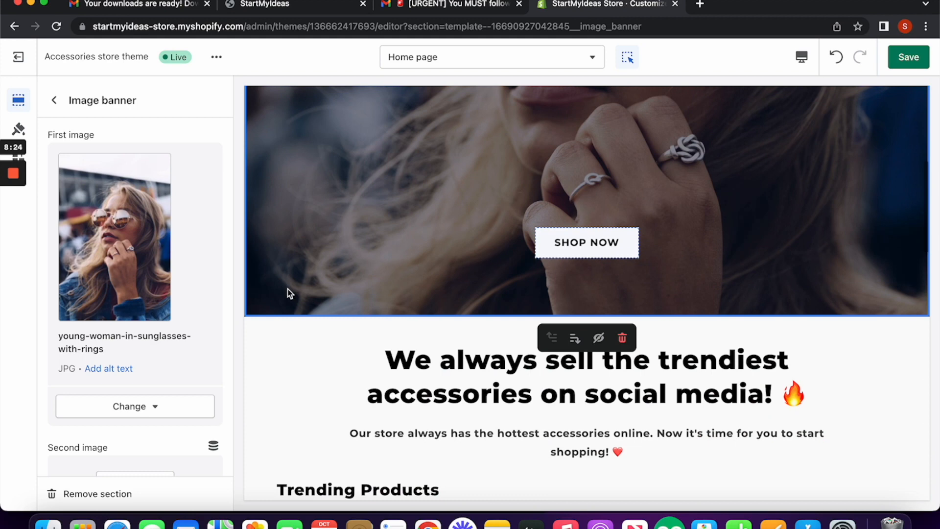
pyautogui.scroll(-3, 191, 362)
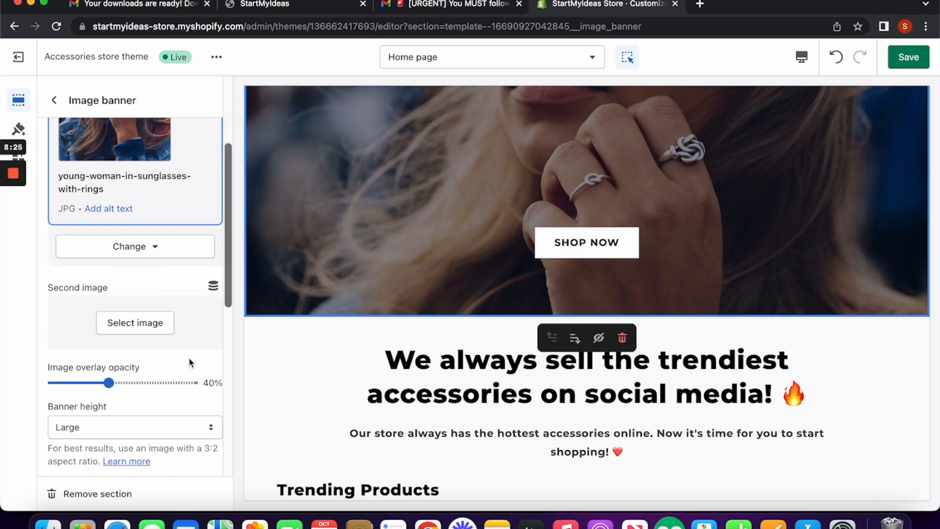
pyautogui.click(136, 324)
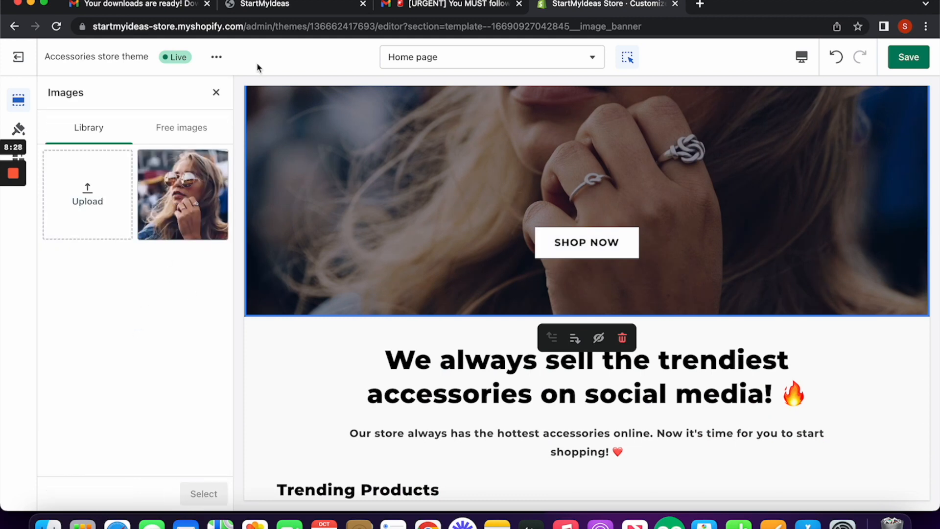
pyautogui.click(216, 93)
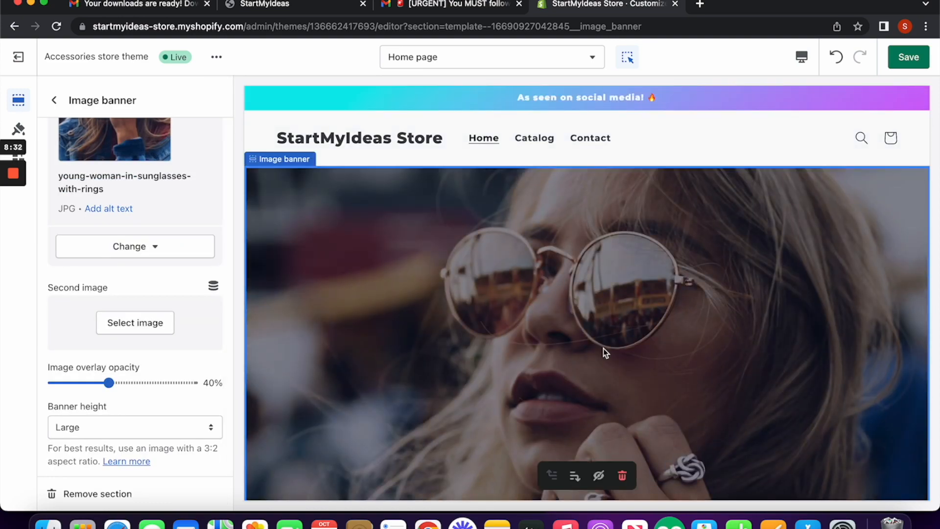
pyautogui.scroll(-8, 603, 349)
pyautogui.scroll(-12, 605, 350)
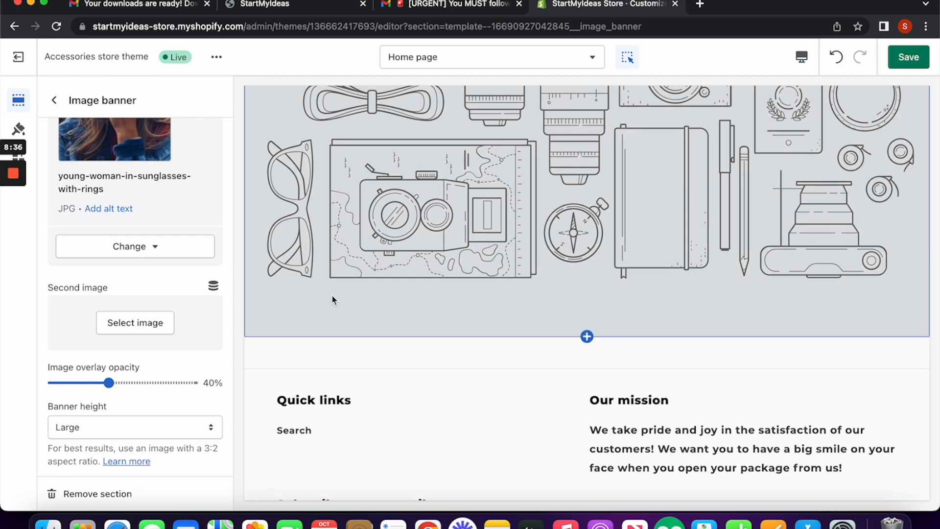
# Step: Set the lower image banner to the neon-reflection portrait from Accessories & Jewelry free images
pyautogui.click(414, 226)
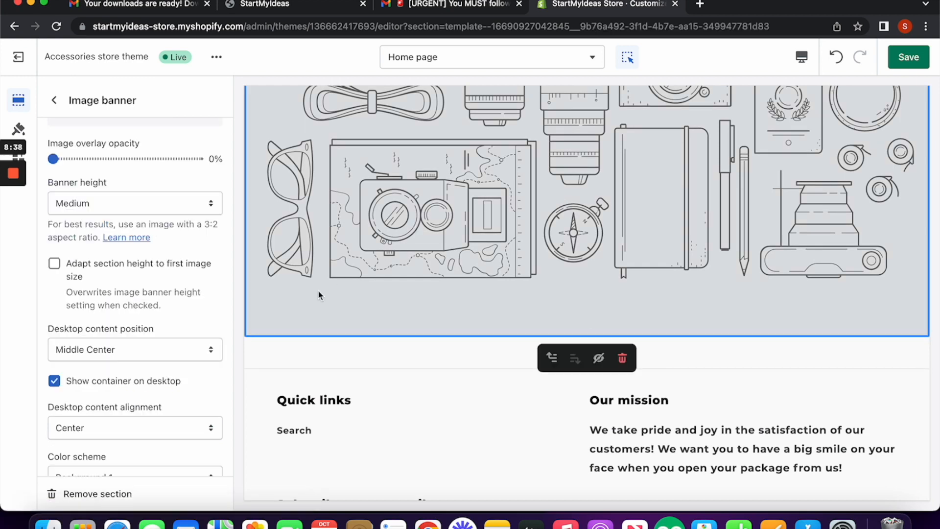
pyautogui.scroll(-5, 189, 337)
pyautogui.scroll(10, 189, 338)
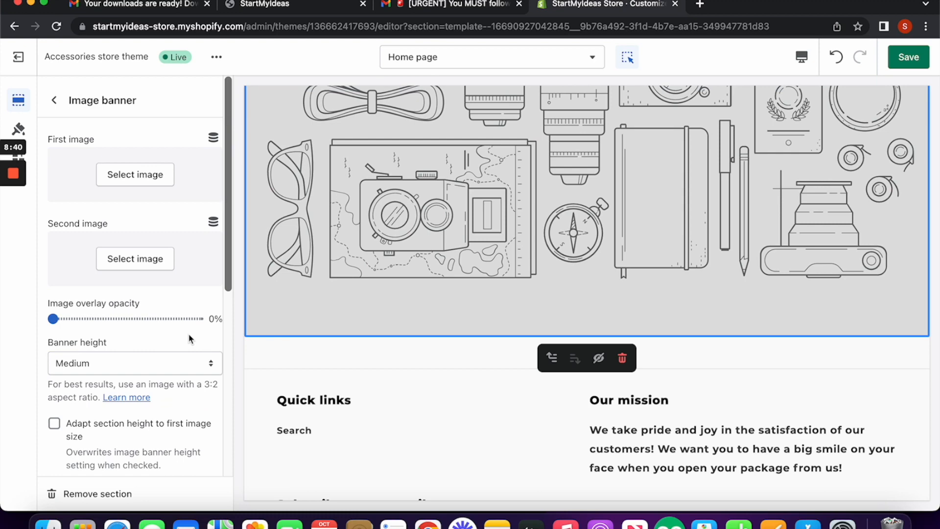
pyautogui.click(153, 182)
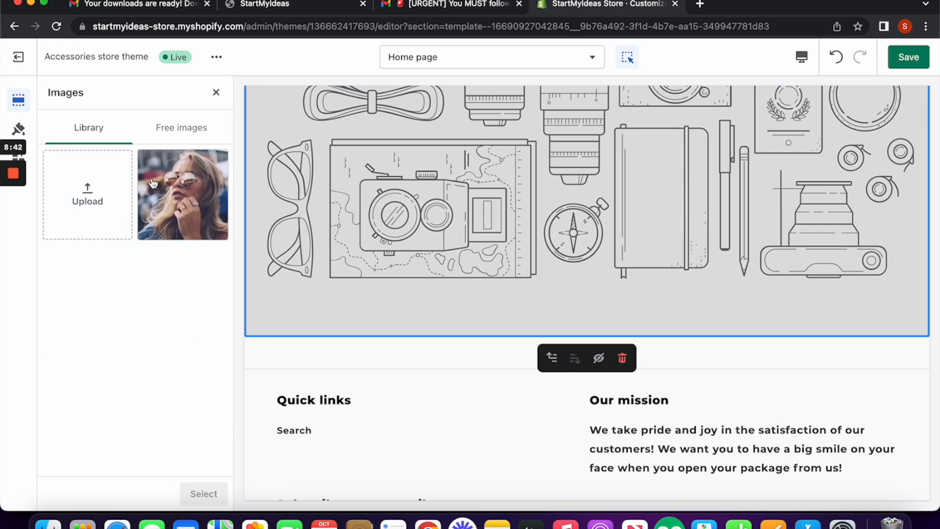
pyautogui.click(104, 205)
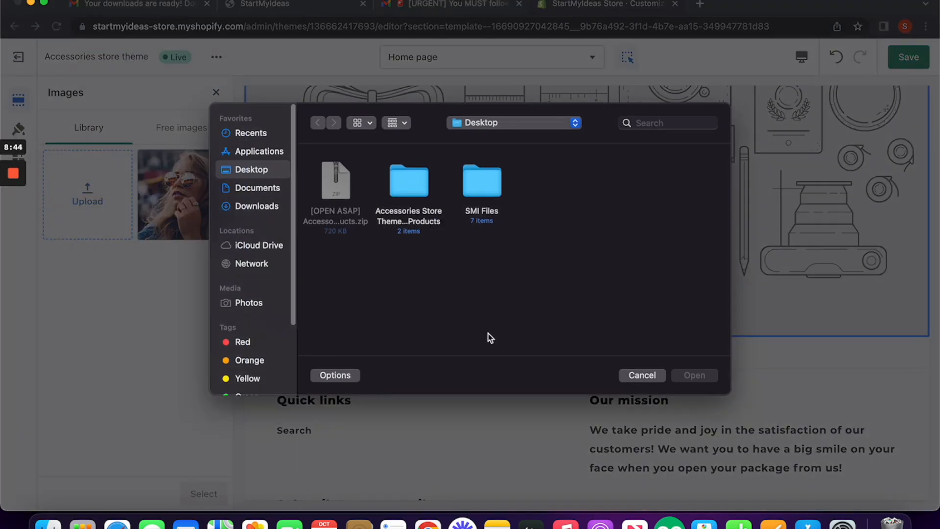
pyautogui.click(645, 381)
pyautogui.click(172, 130)
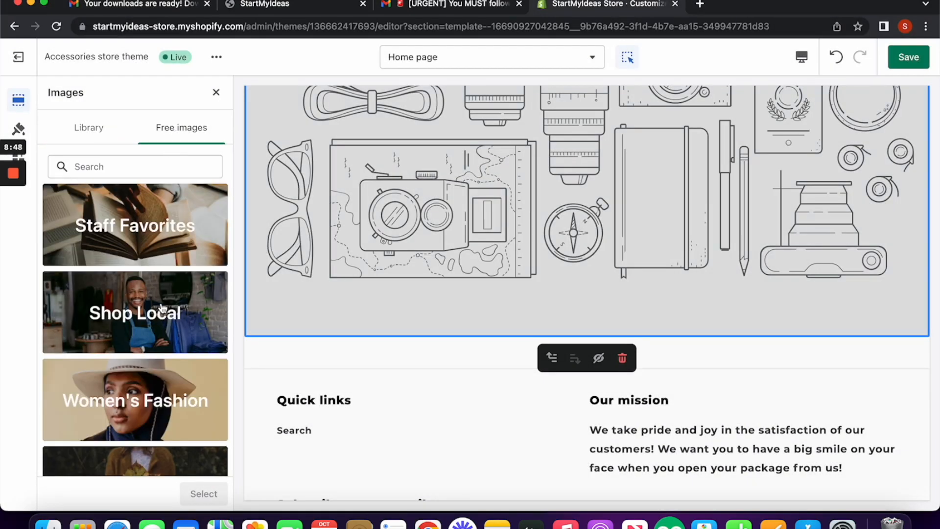
pyautogui.scroll(-10, 163, 308)
pyautogui.scroll(-3, 163, 307)
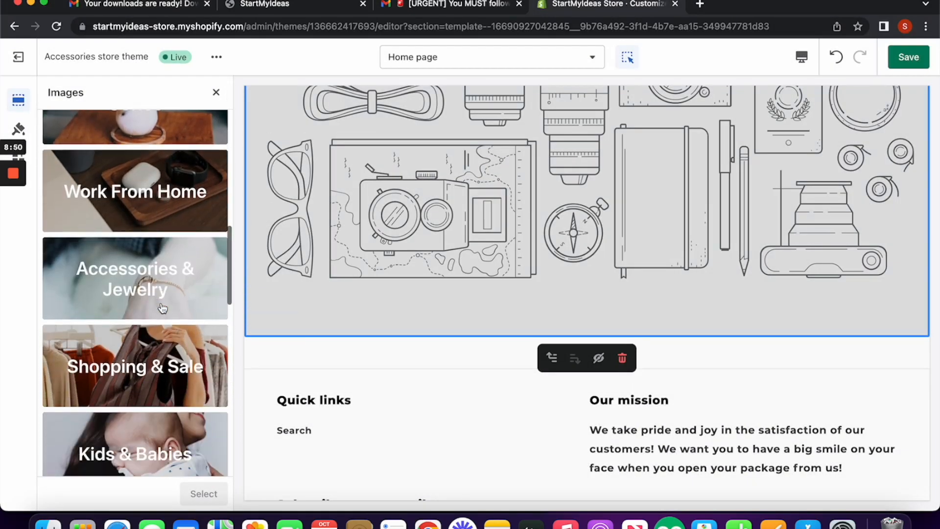
pyautogui.click(165, 257)
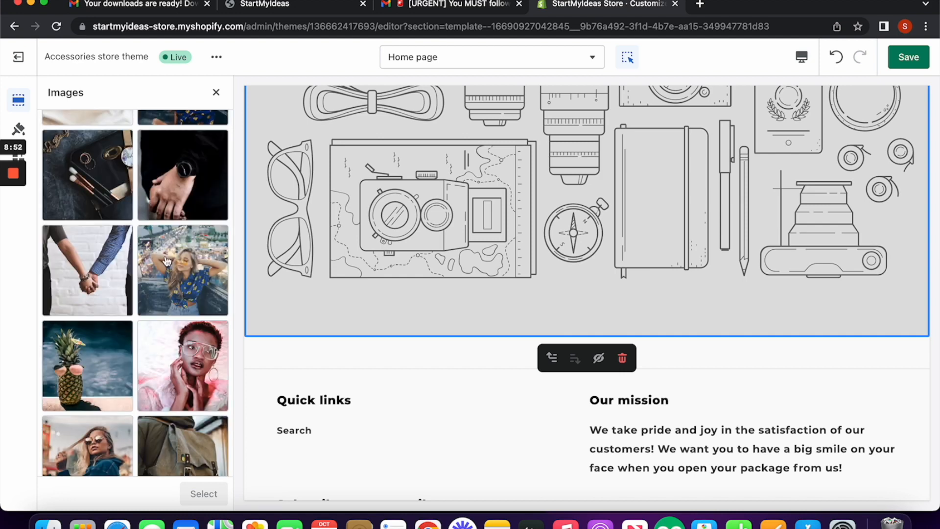
pyautogui.scroll(4, 127, 306)
pyautogui.scroll(-3, 127, 306)
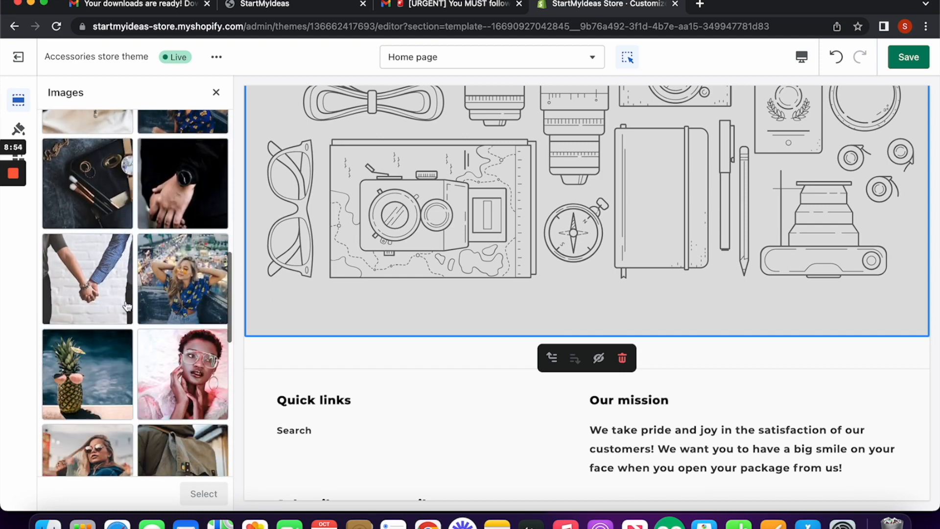
pyautogui.click(177, 394)
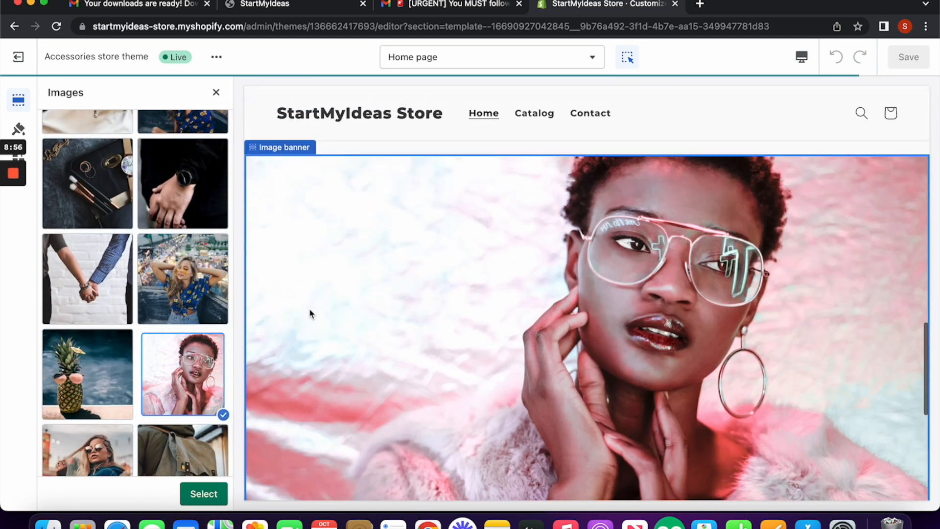
pyautogui.scroll(20, 549, 245)
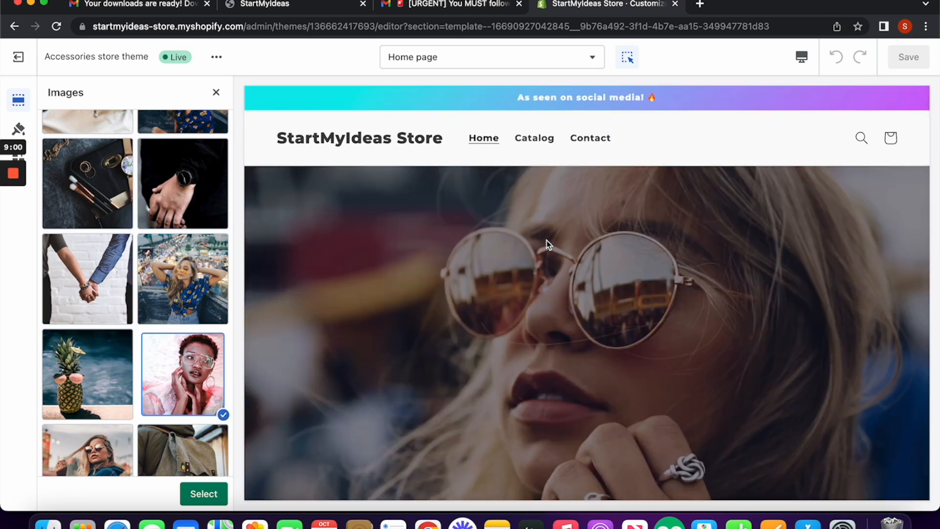
pyautogui.scroll(-10, 597, 387)
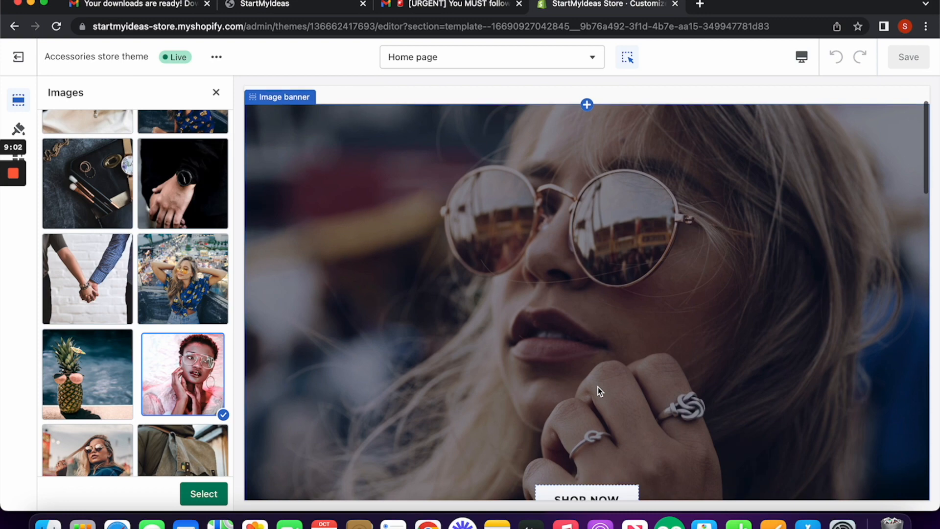
pyautogui.scroll(-15, 597, 386)
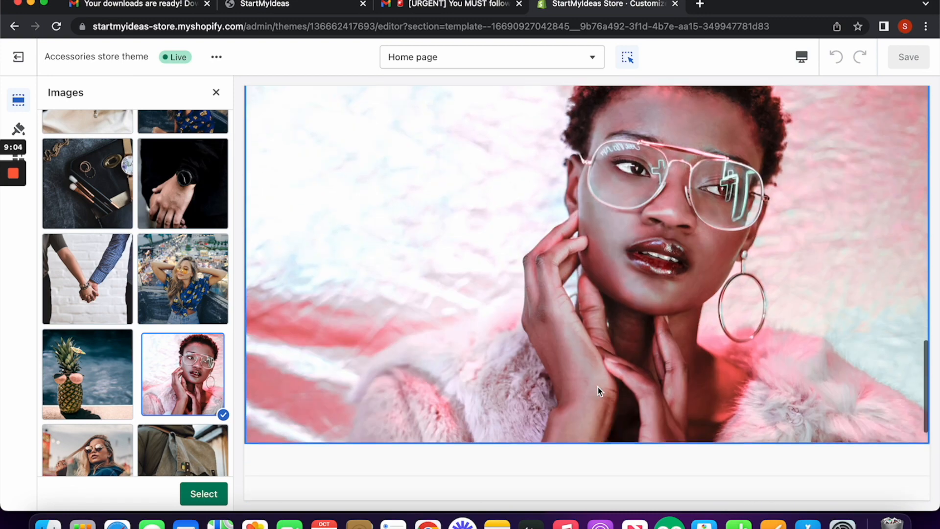
pyautogui.scroll(3, 598, 385)
pyautogui.scroll(5, 598, 386)
pyautogui.scroll(-1, 598, 387)
pyautogui.scroll(10, 598, 387)
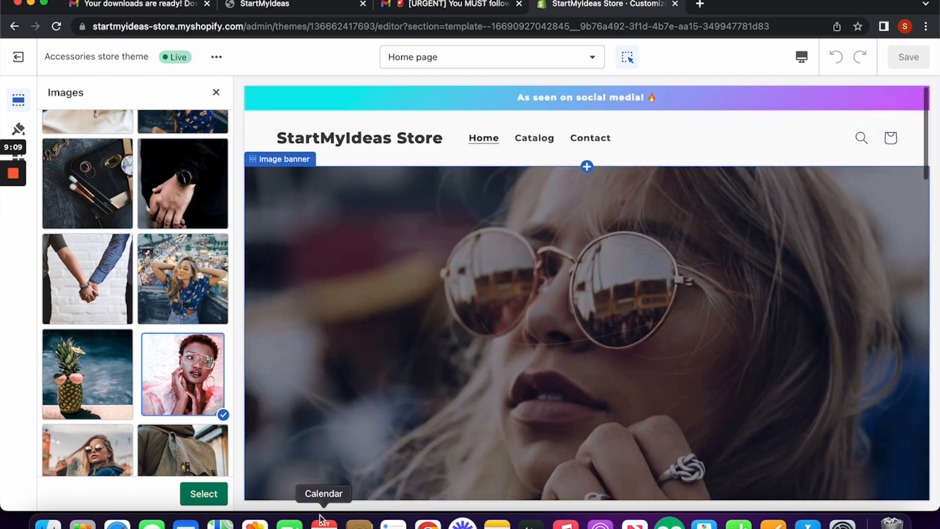
pyautogui.click(208, 495)
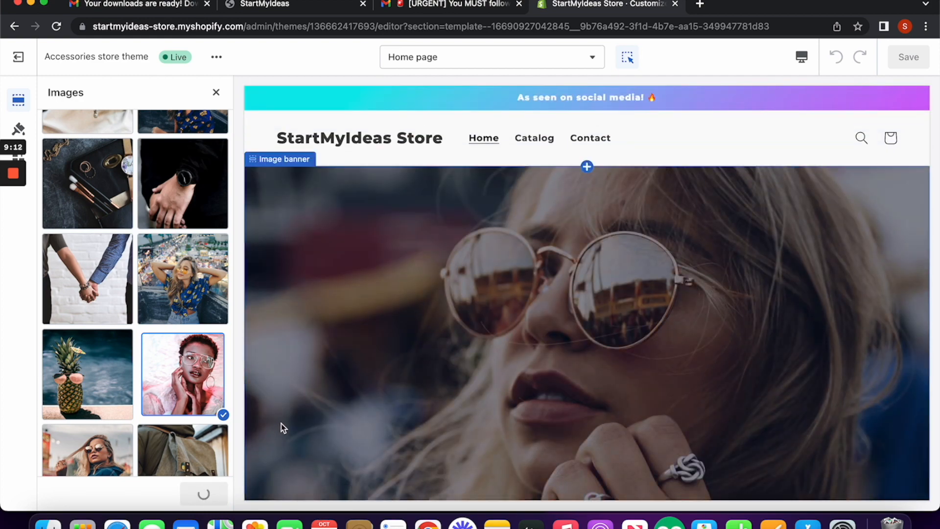
# Step: Save the theme changes and exit the editor back to the Themes page
pyautogui.click(924, 58)
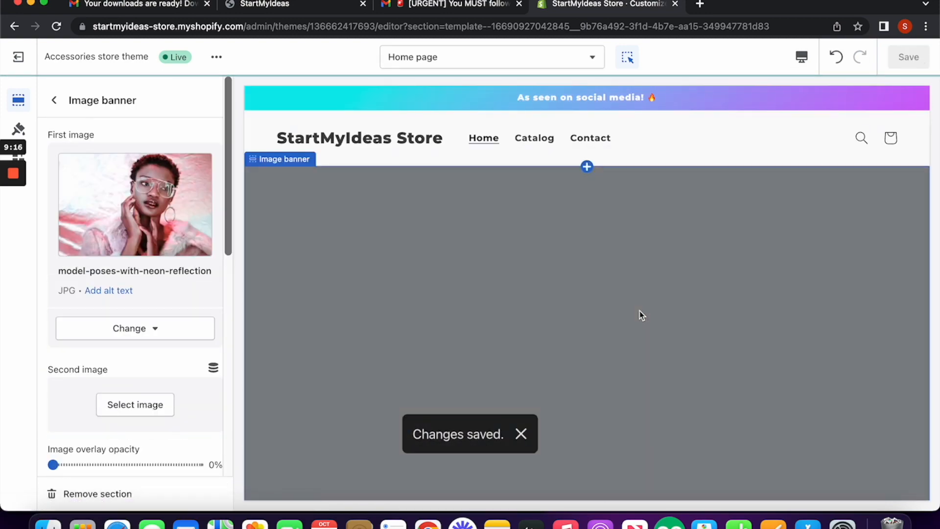
pyautogui.scroll(-15, 639, 311)
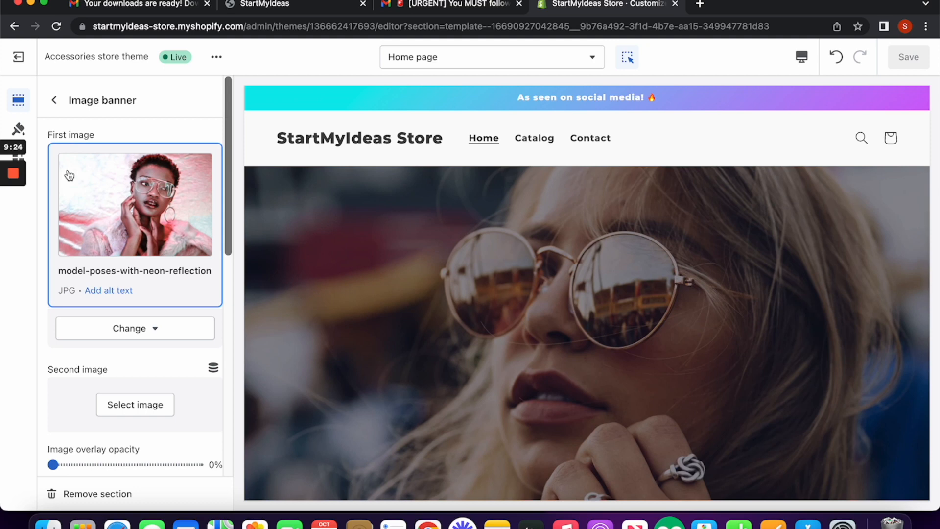
pyautogui.click(18, 64)
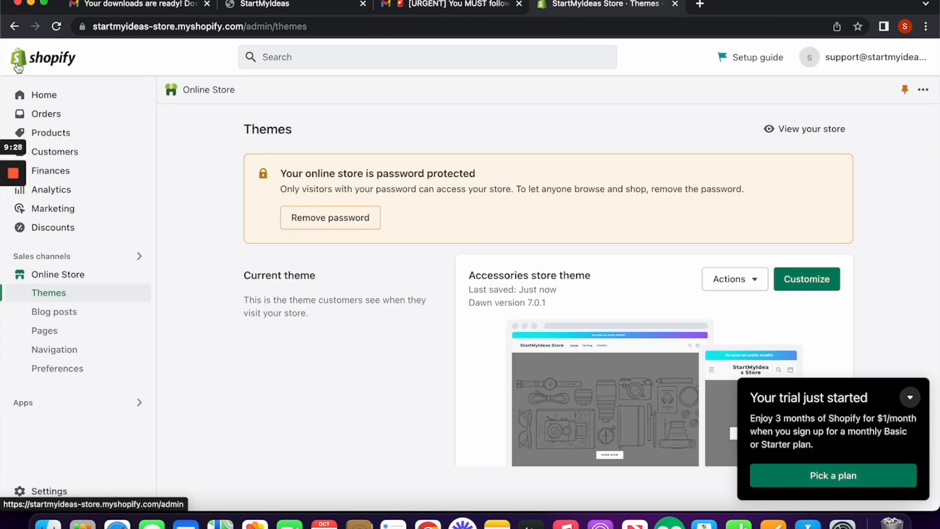
# Step: Search the Shopify App Store for 'dsers' from the Apps search box
pyautogui.click(117, 407)
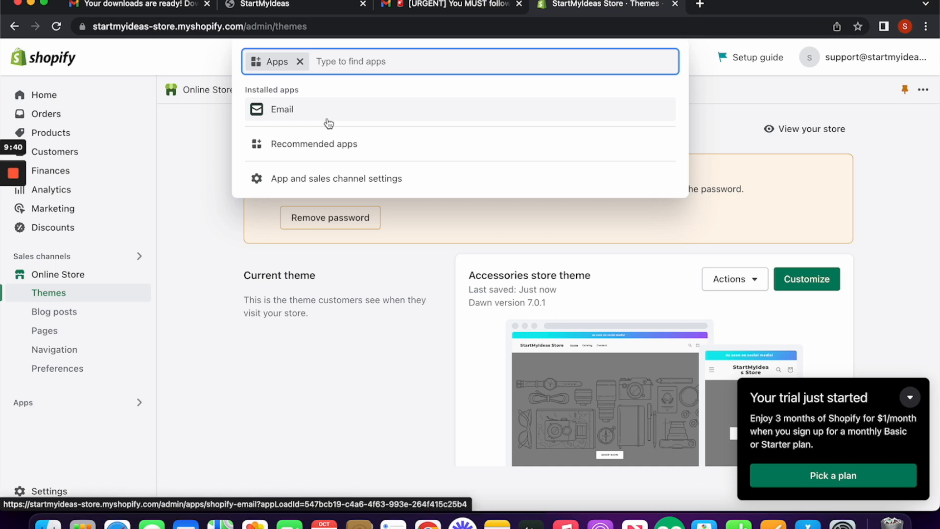
pyautogui.write('dsers')
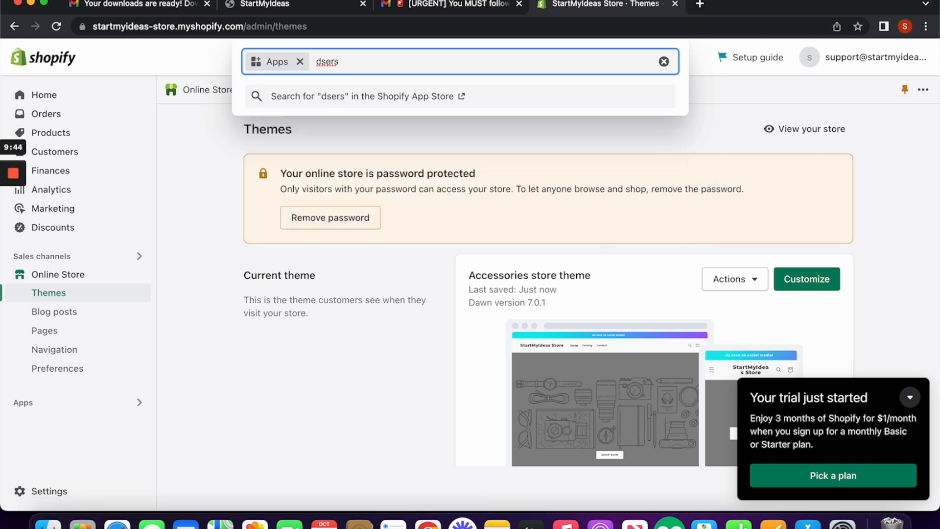
pyautogui.press('Return')
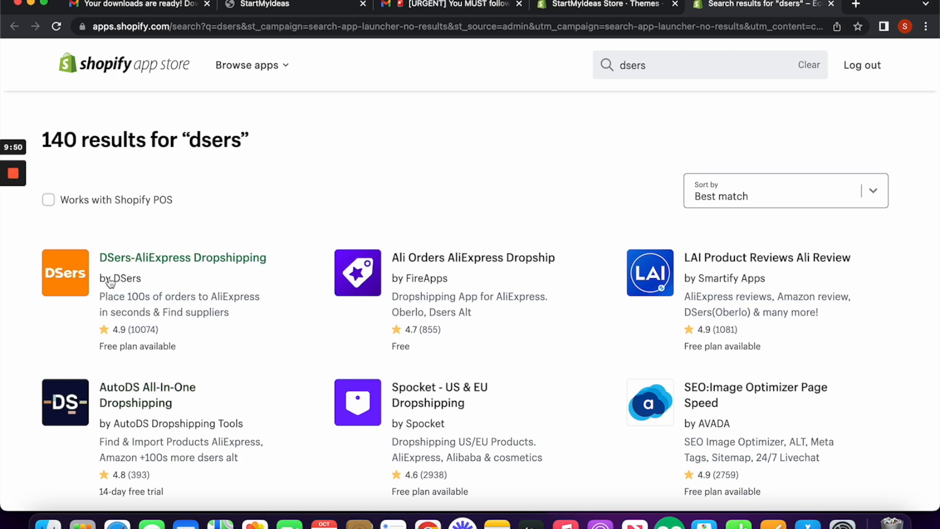
# Step: Add and install the DSers-AliExpress Dropshipping app on the StartMyIdeas Store
pyautogui.click(157, 260)
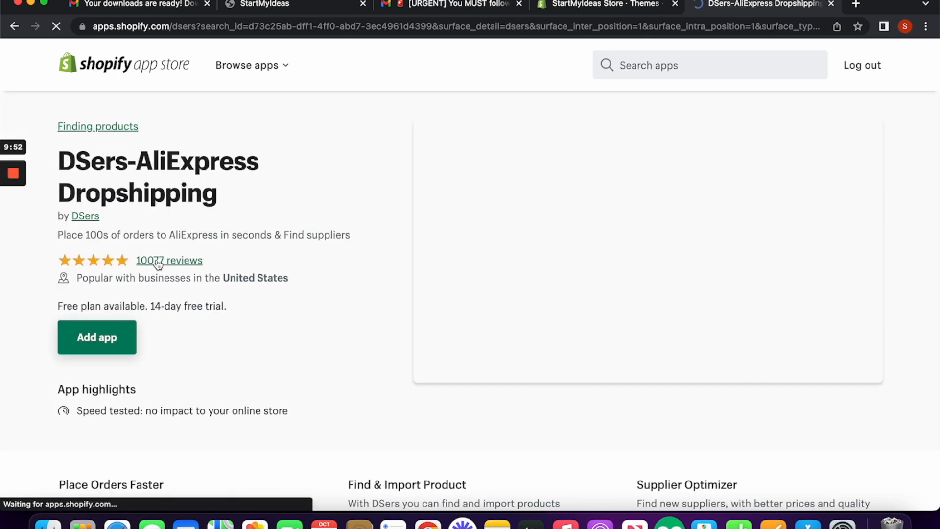
pyautogui.click(113, 340)
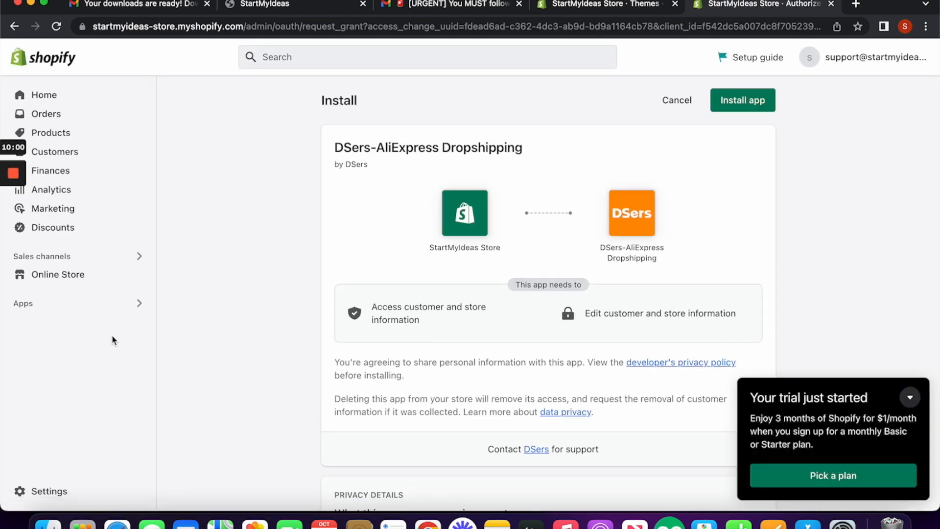
pyautogui.click(726, 106)
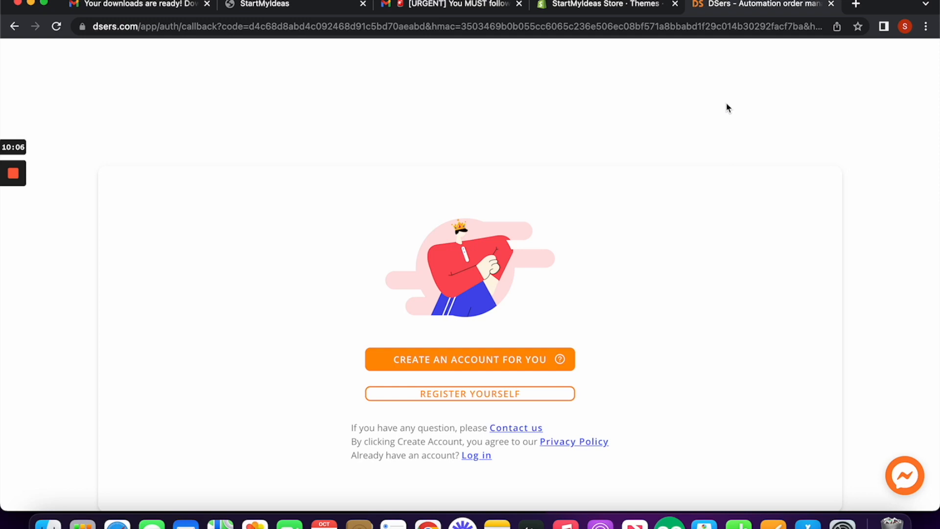
# Step: Let DSers create the account automatically and choose the free Basic plan
pyautogui.click(482, 360)
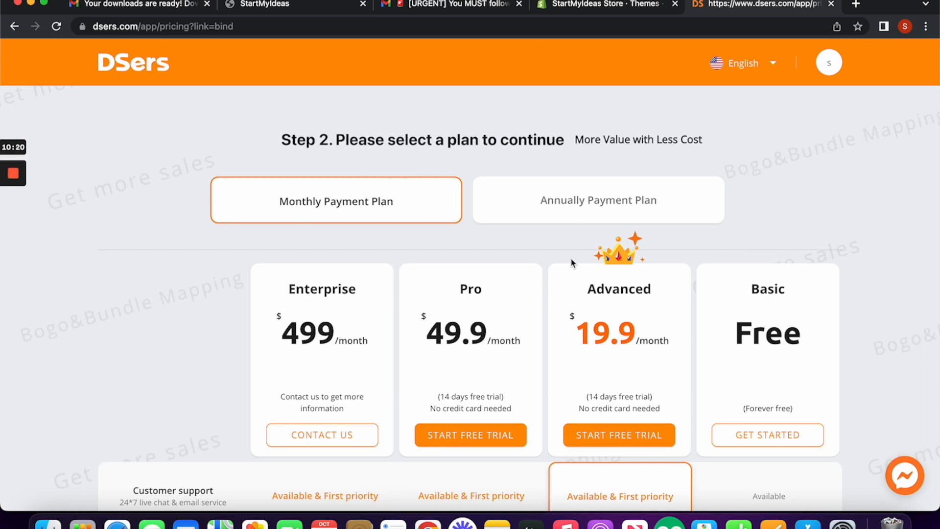
pyautogui.scroll(-2, 571, 257)
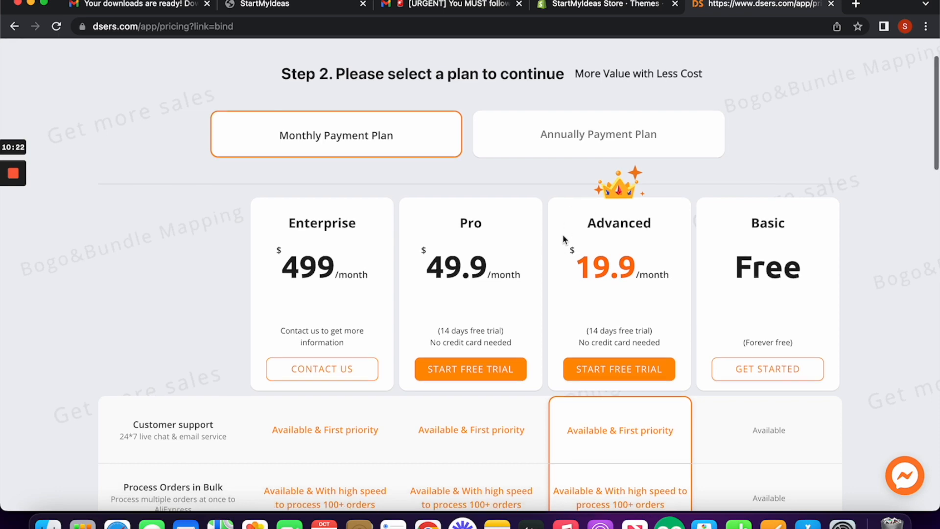
pyautogui.scroll(-6, 568, 237)
pyautogui.scroll(3, 734, 196)
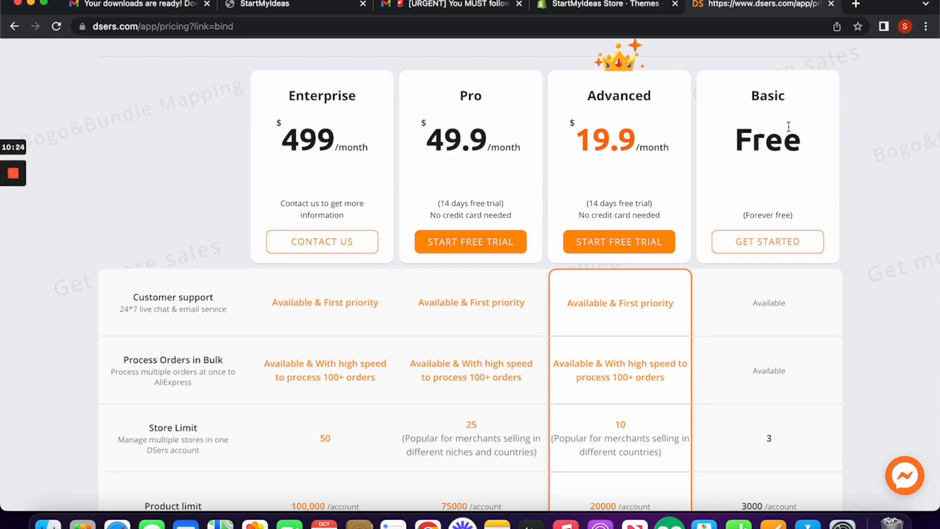
pyautogui.click(771, 245)
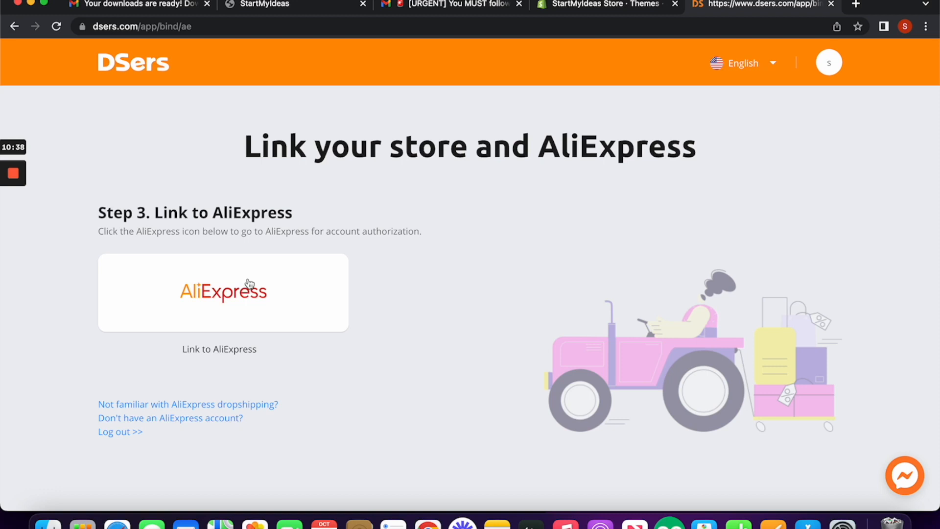
# Step: Start linking AliExpress and register a new AliExpress account with the store's support e-mail address
pyautogui.click(247, 299)
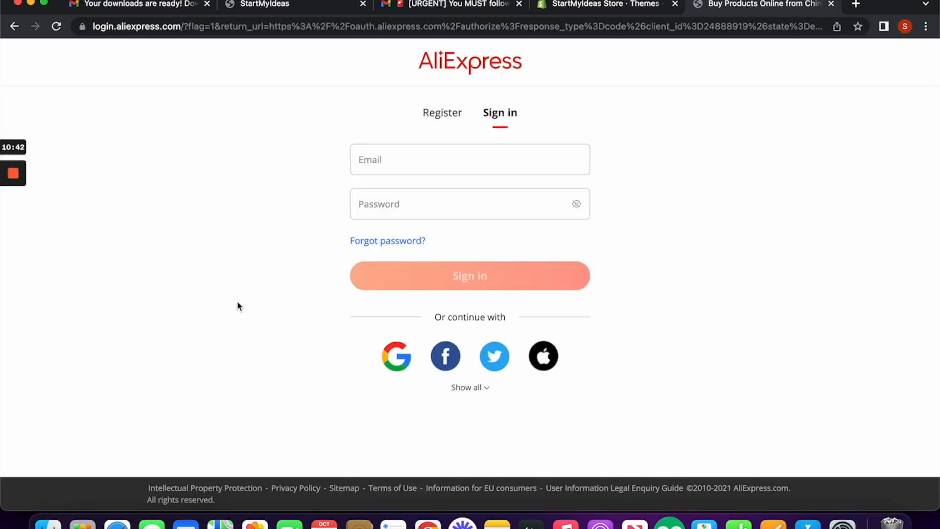
pyautogui.click(441, 117)
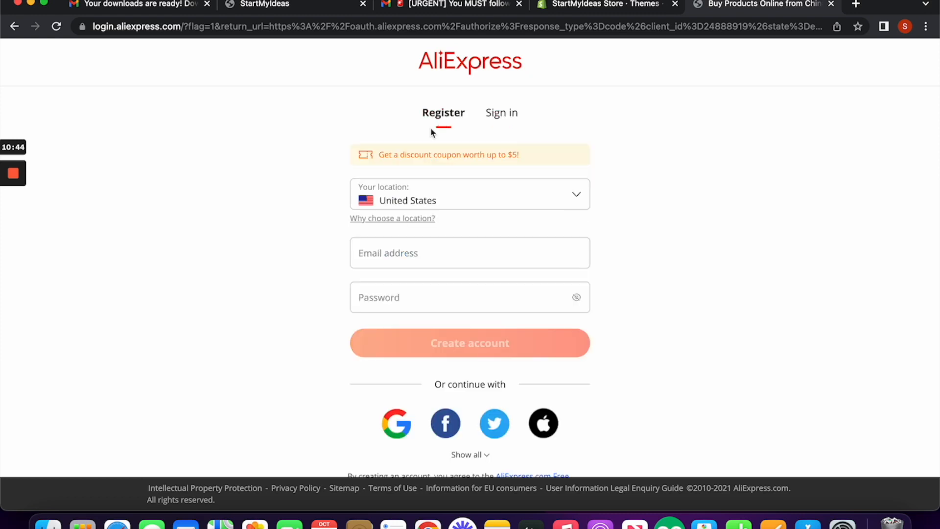
pyautogui.click(437, 241)
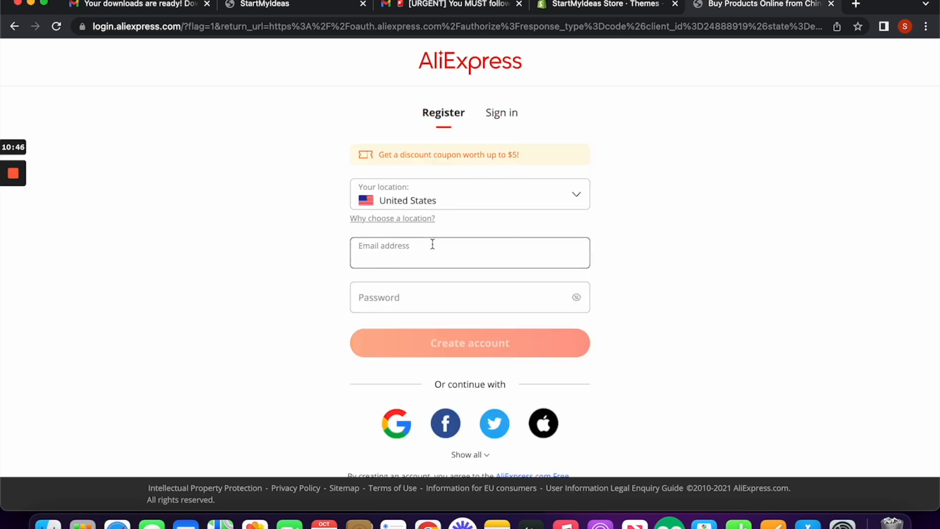
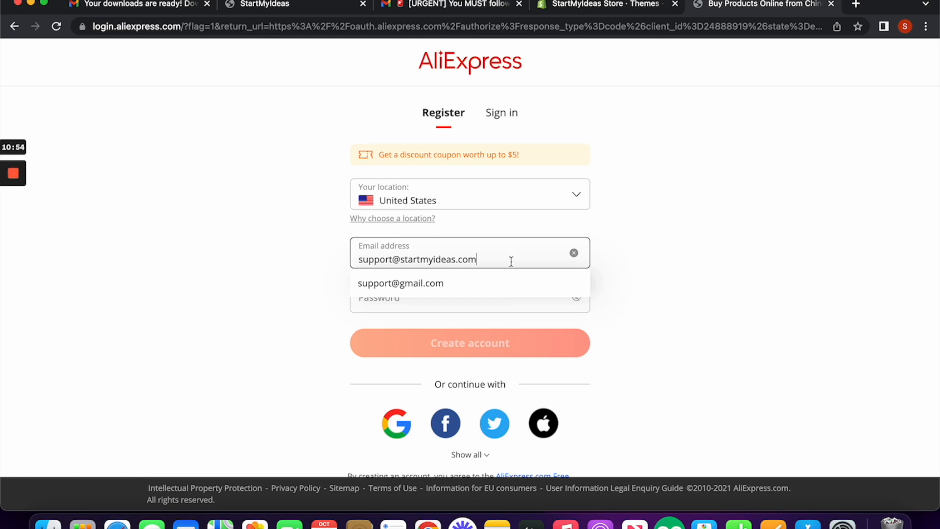
pyautogui.click(647, 310)
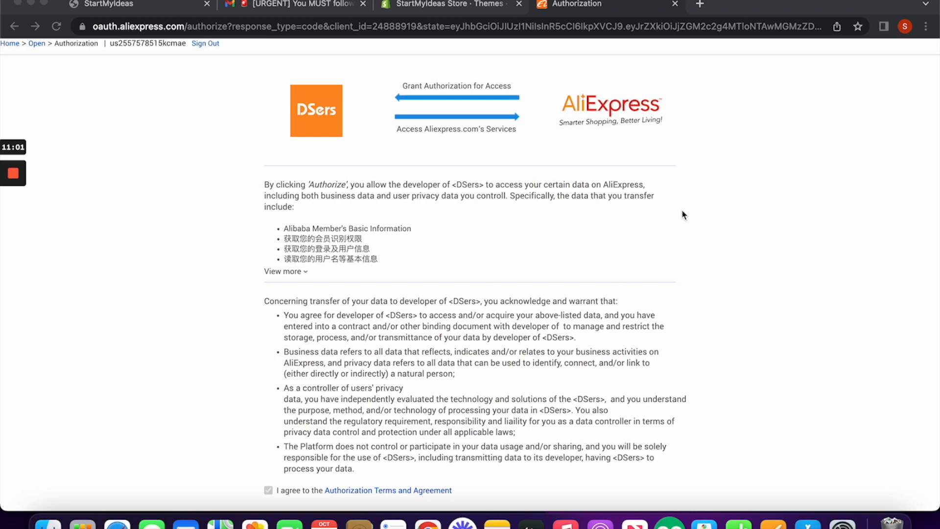
# Step: Authorize DSers to access the new AliExpress account's data
pyautogui.scroll(-2, 445, 203)
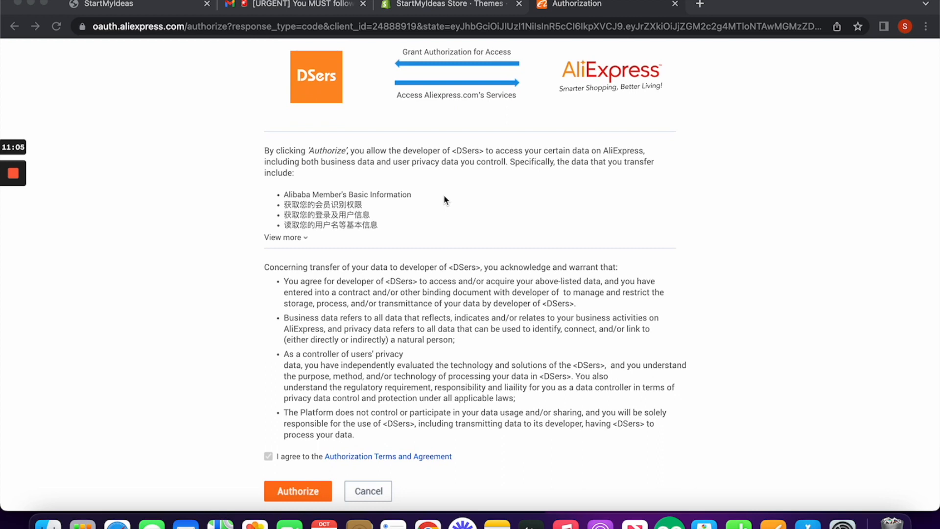
pyautogui.scroll(-4, 374, 193)
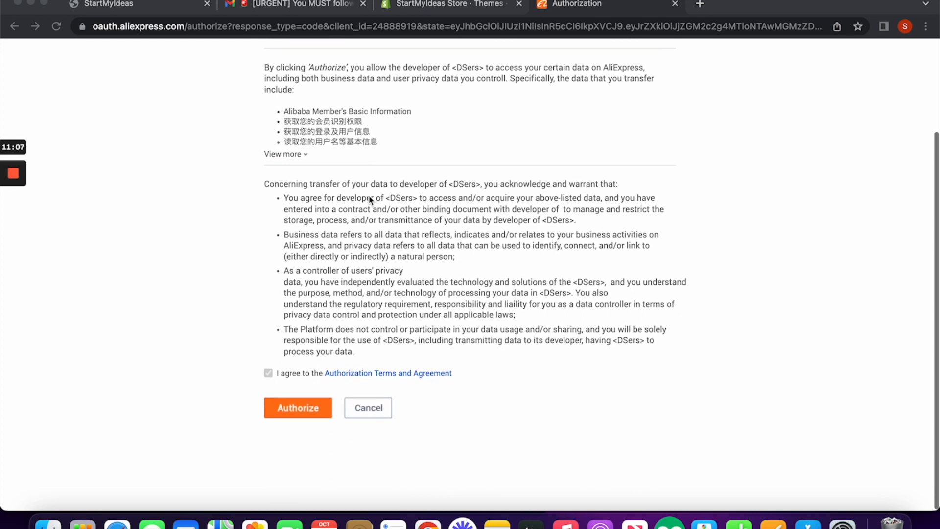
pyautogui.click(301, 415)
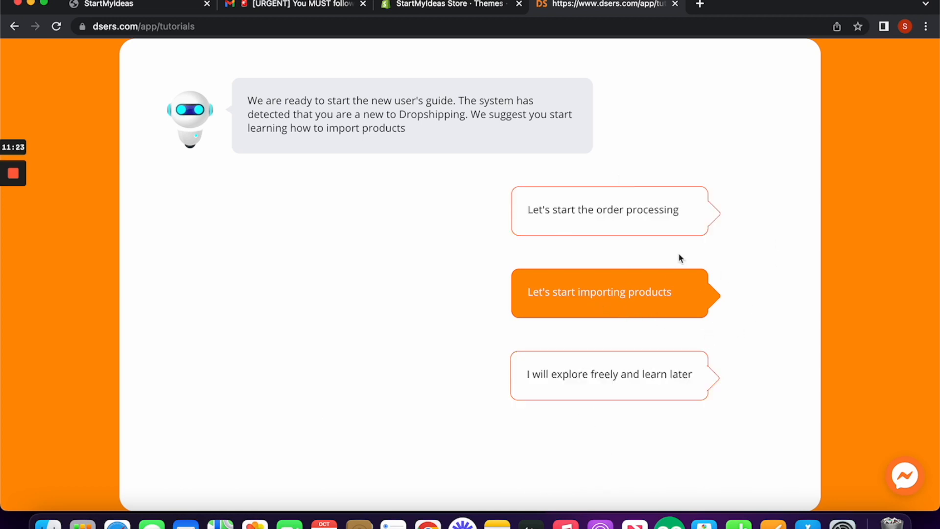
# Step: Skip the new-user guide and browse the Find Suppliers Premium Selection and All Categories listings
pyautogui.click(618, 381)
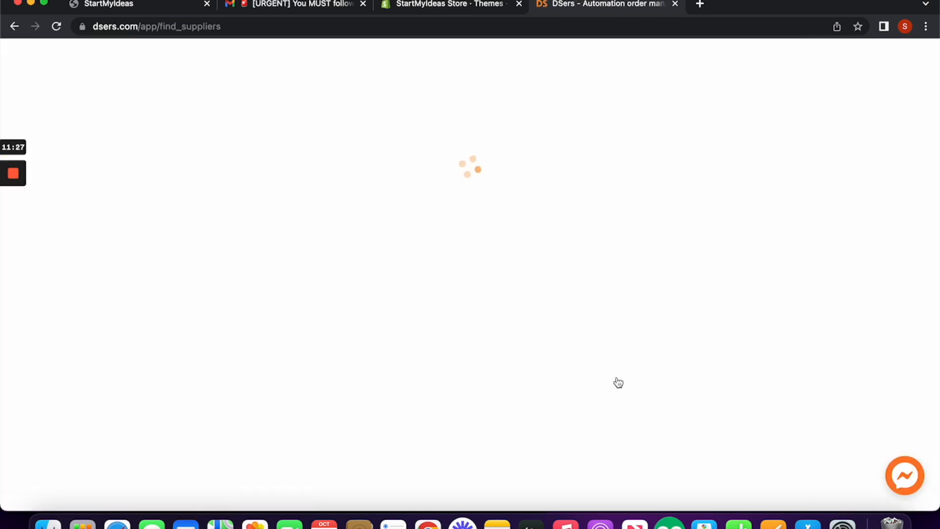
pyautogui.scroll(-1, 618, 383)
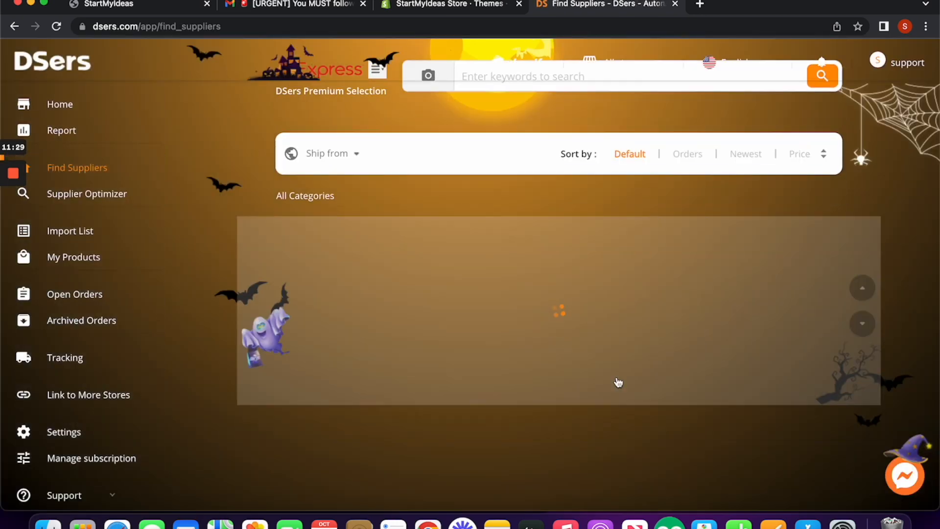
pyautogui.scroll(-1, 618, 382)
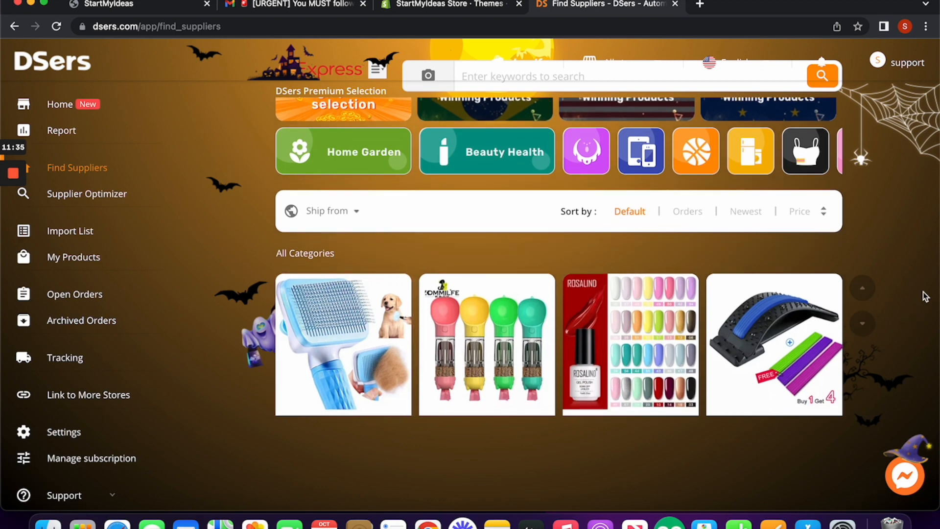
pyautogui.moveTo(742, 326)
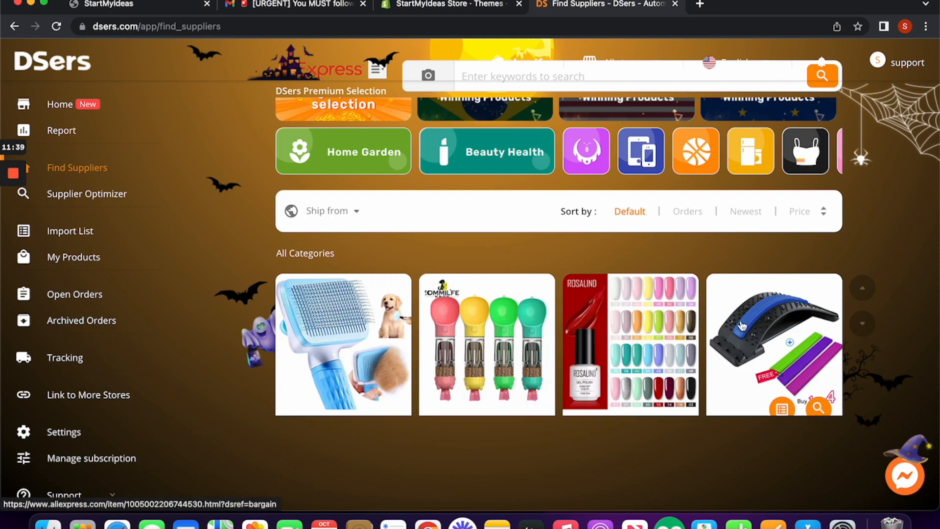
pyautogui.scroll(-1, 743, 326)
pyautogui.scroll(3, 763, 316)
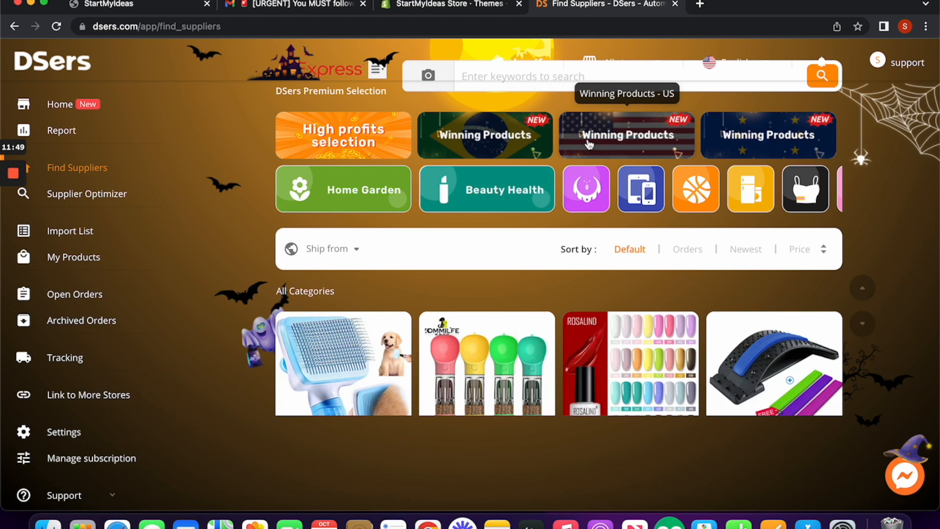
# Step: Find the DSers AliExpress Product Importer in the Chrome Web Store and add it to Chrome
pyautogui.click(700, 5)
pyautogui.write('dsers')
pyautogui.click(577, 80)
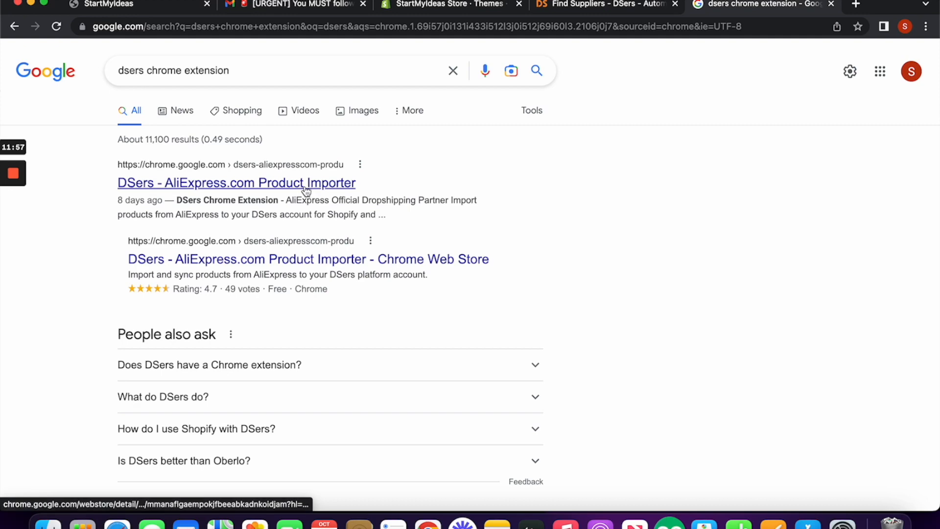
pyautogui.click(306, 186)
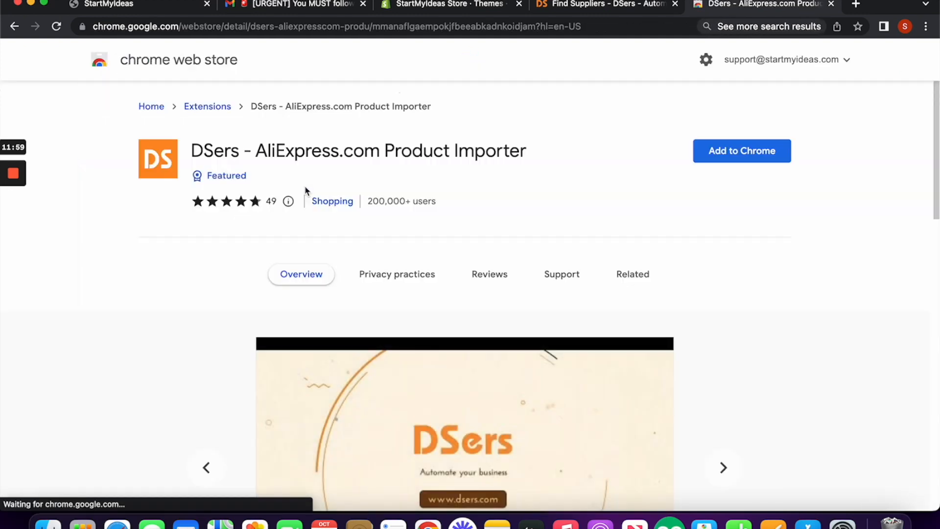
pyautogui.click(753, 158)
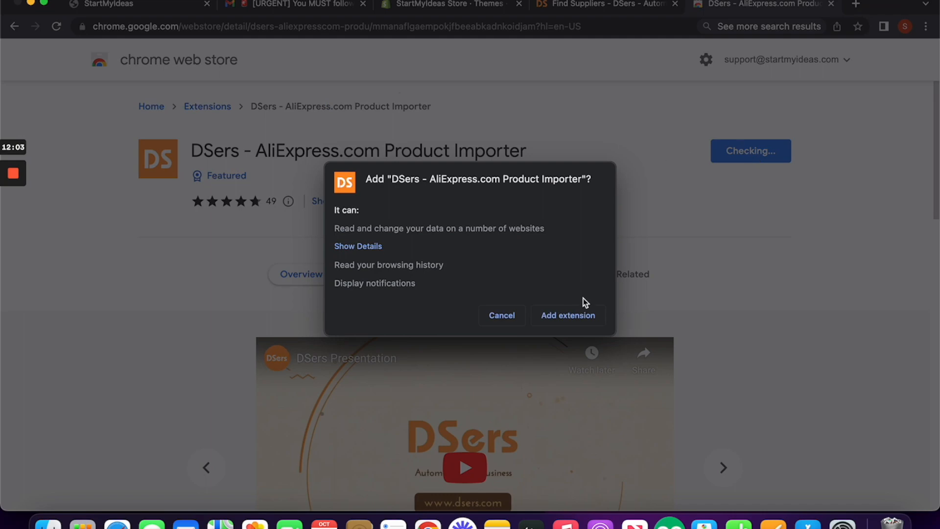
pyautogui.click(581, 315)
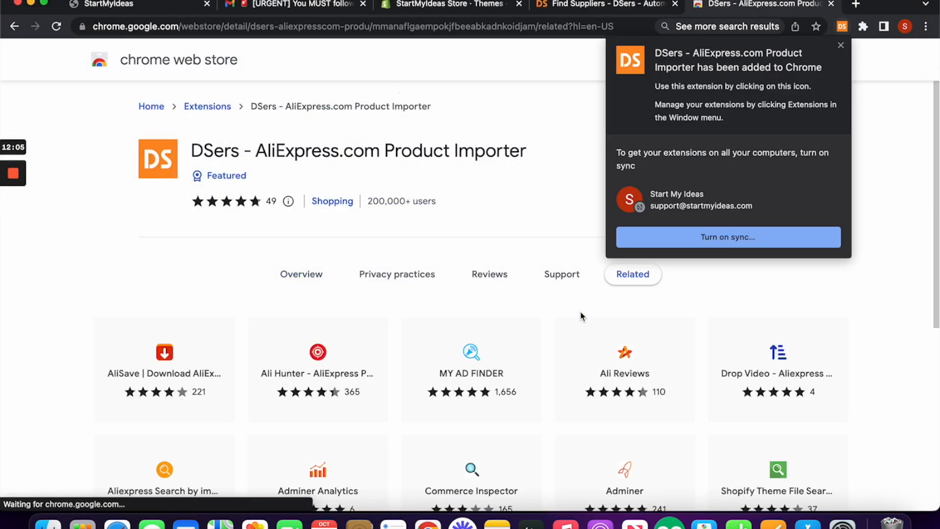
# Step: Pin the DSers extension to the toolbar and close its store page
pyautogui.click(856, 130)
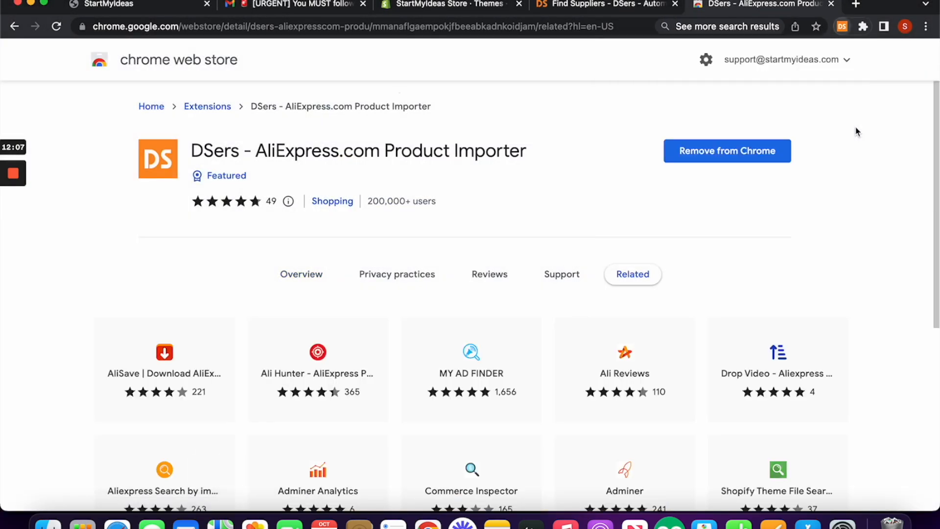
pyautogui.click(859, 29)
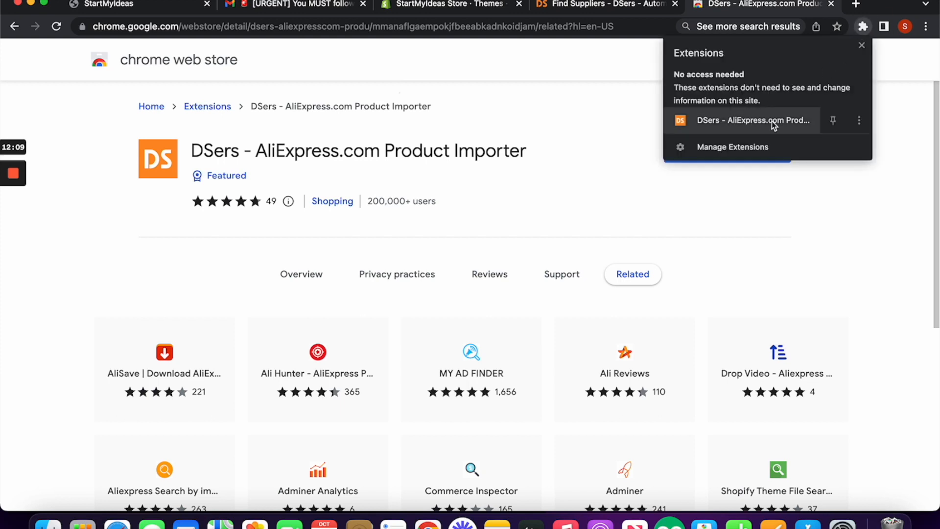
pyautogui.click(828, 120)
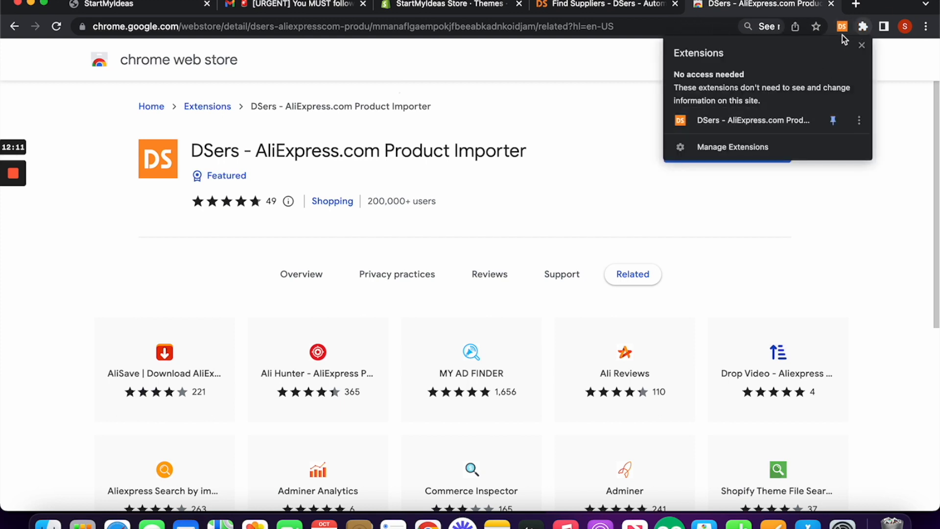
pyautogui.click(881, 249)
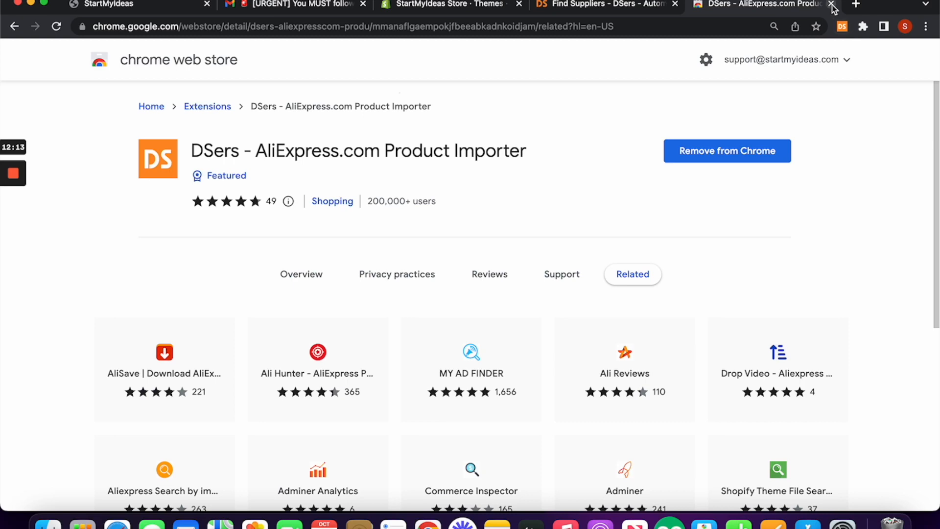
pyautogui.click(830, 4)
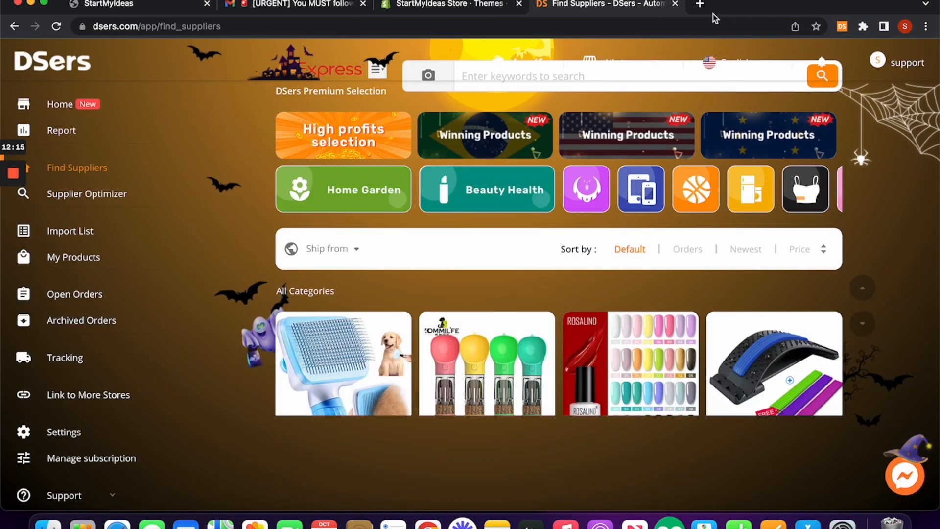
# Step: Open the Accessories Store Theme folder on the desktop and its Accessories Store Products PDF
pyautogui.moveTo(717, 13); pyautogui.dragTo(823, 9)
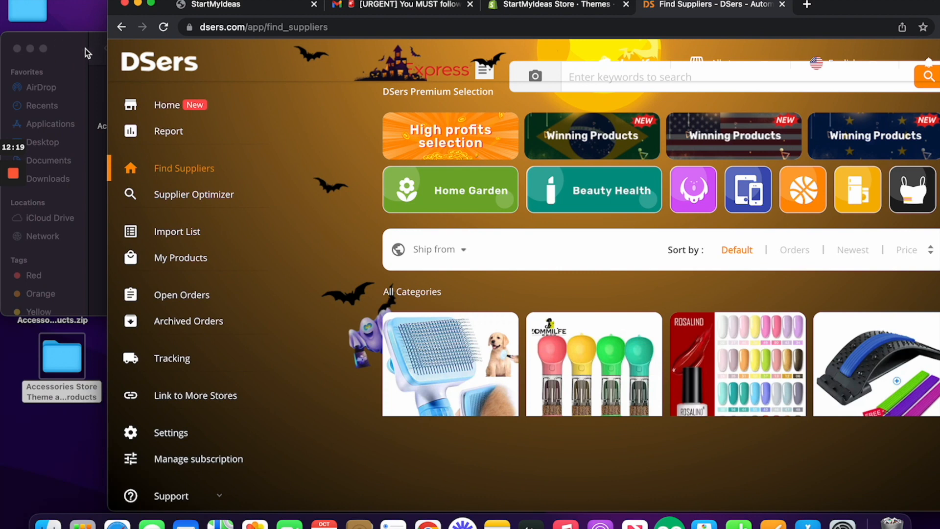
pyautogui.click(17, 48)
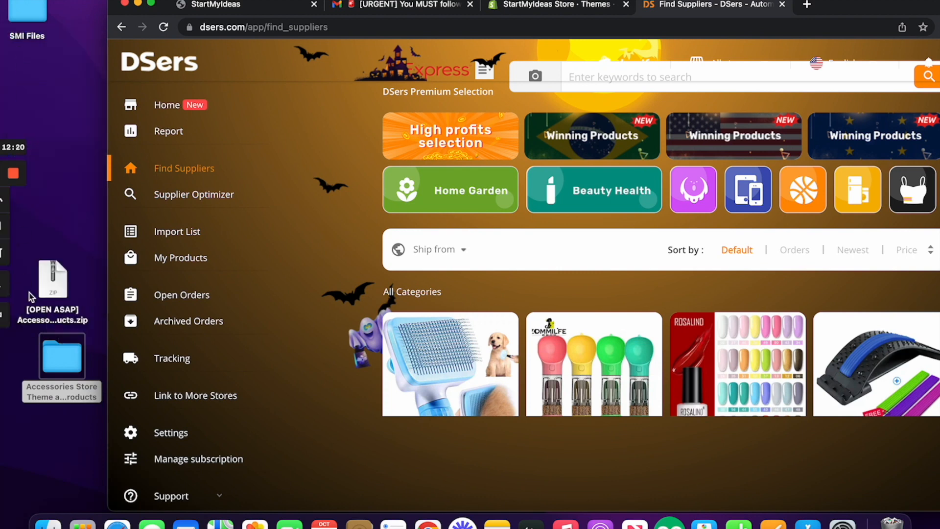
pyautogui.doubleClick(48, 368)
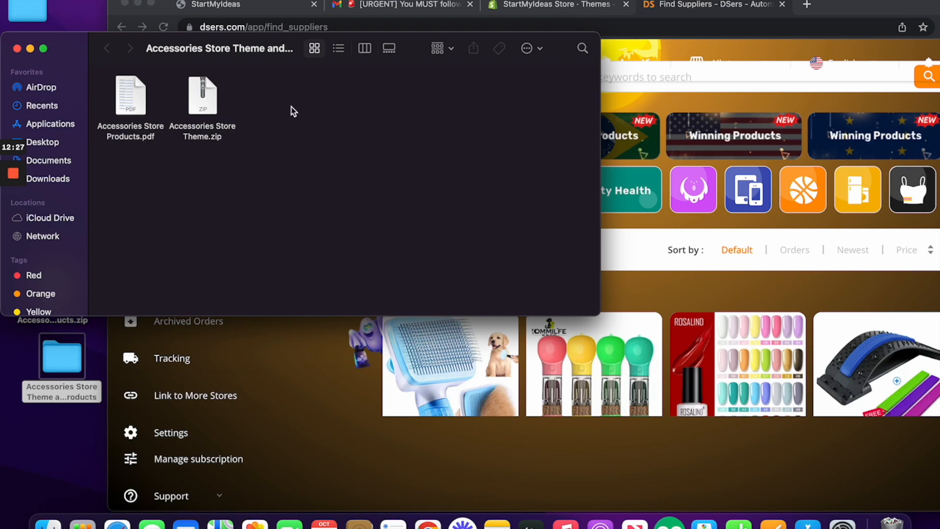
pyautogui.doubleClick(137, 138)
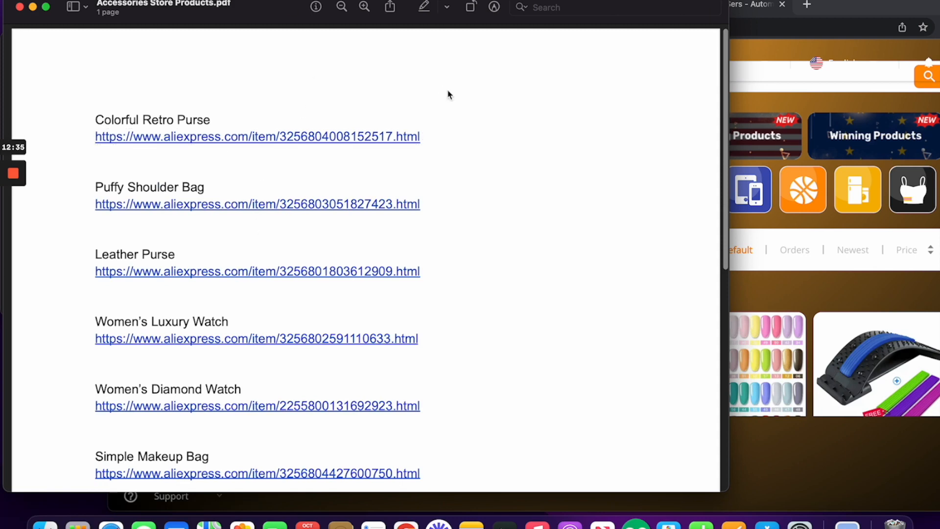
# Step: Preview the Colorful Retro Purse product link from the products PDF, then close the preview
pyautogui.scroll(-5, 448, 93)
pyautogui.scroll(-5, 447, 93)
pyautogui.scroll(6, 447, 93)
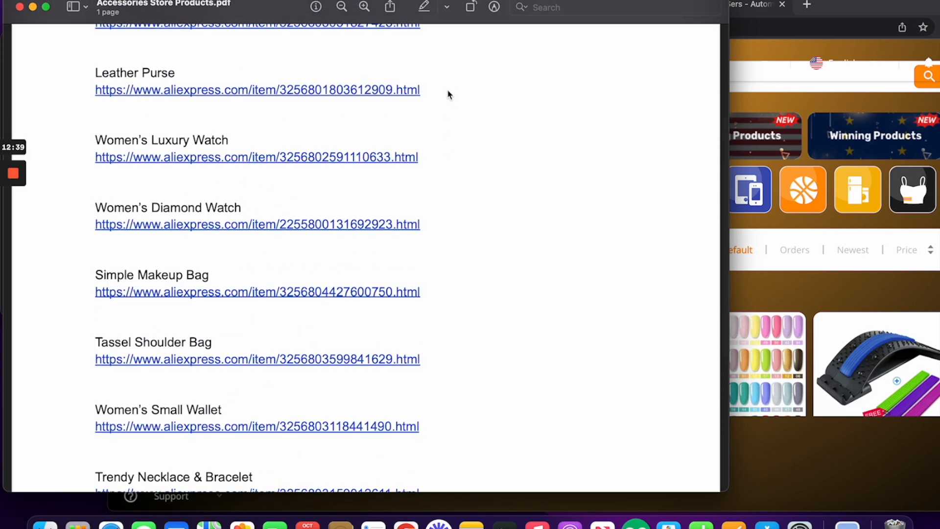
pyautogui.scroll(4, 447, 94)
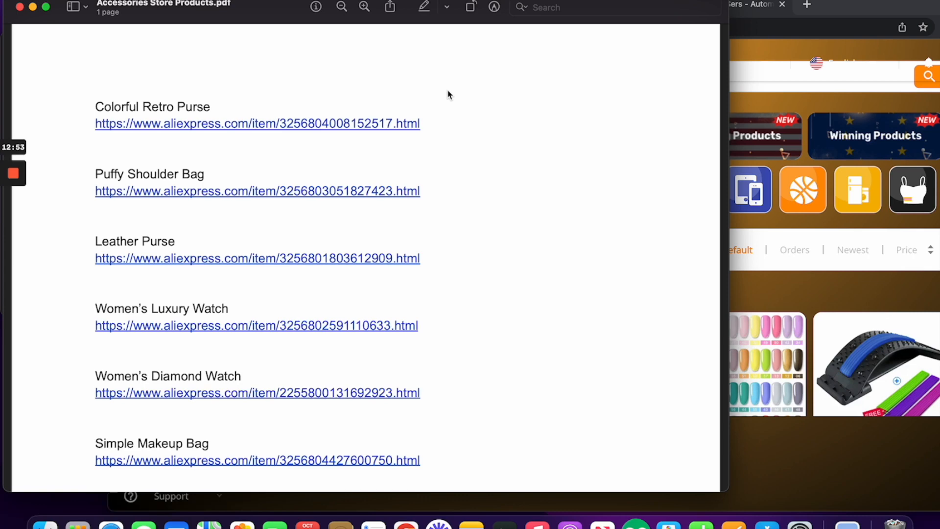
pyautogui.click(366, 128)
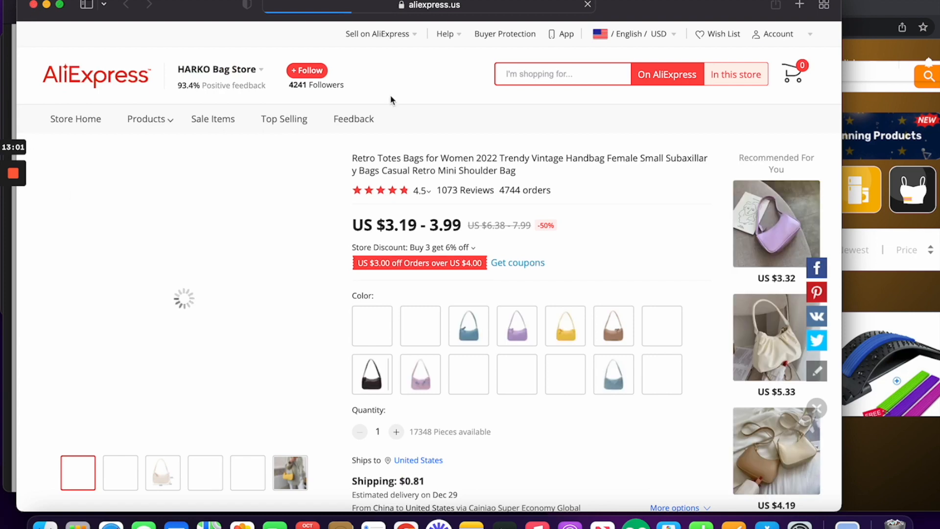
pyautogui.click(33, 5)
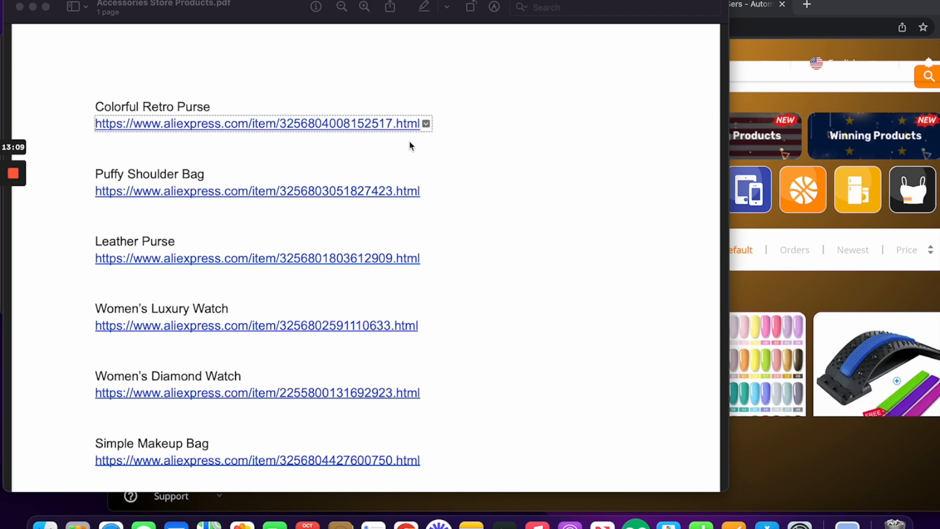
# Step: Copy the Colorful Retro Purse link from the PDF
pyautogui.click(388, 126)
pyautogui.rightClick(388, 126)
pyautogui.press('super+c')
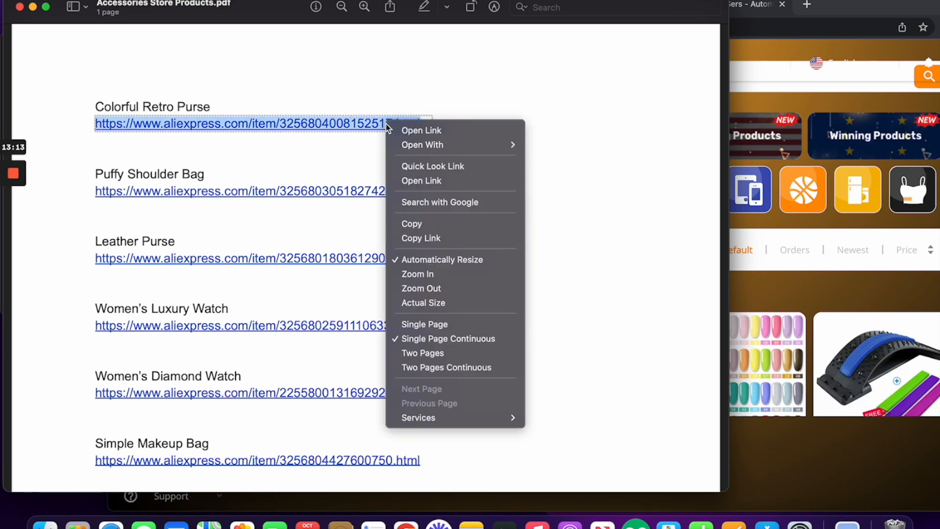
pyautogui.click(435, 224)
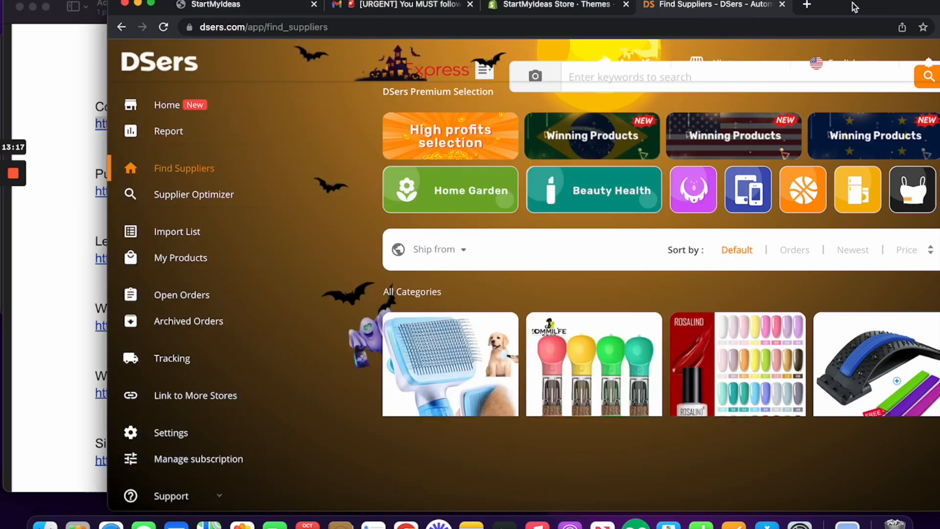
pyautogui.click(856, 8)
# Step: Load the copied purse link in a new tab, opening the Retro Totes Bags AliExpress page
pyautogui.click(809, 6)
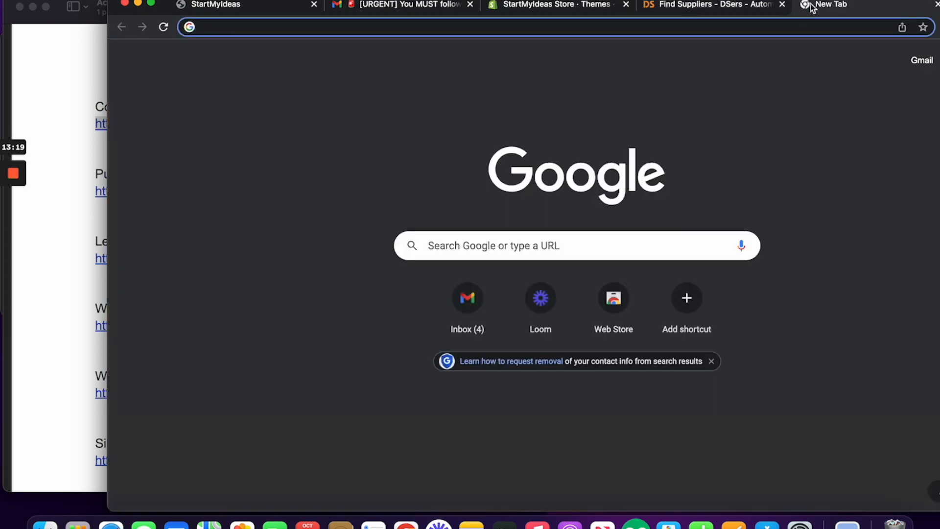
pyautogui.press('super+v')
pyautogui.press('Return')
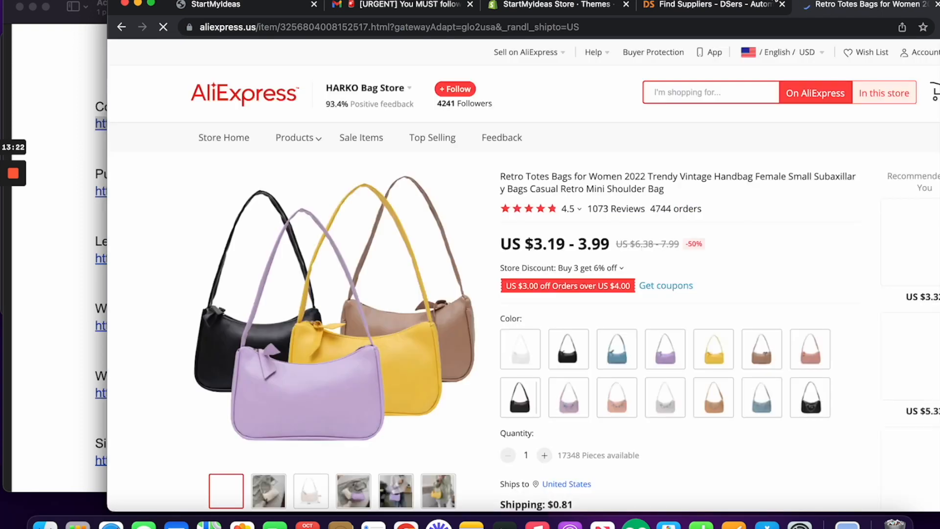
pyautogui.moveTo(775, 2); pyautogui.dragTo(667, 1)
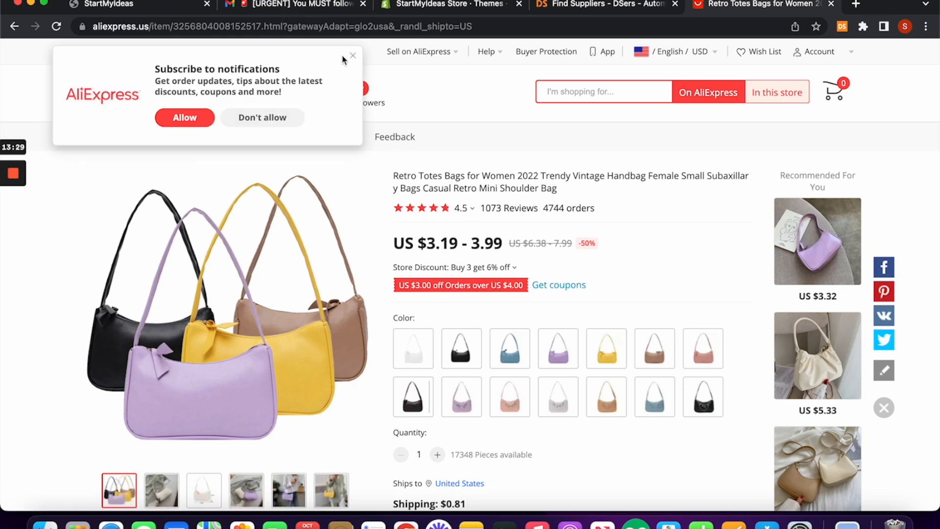
pyautogui.click(354, 57)
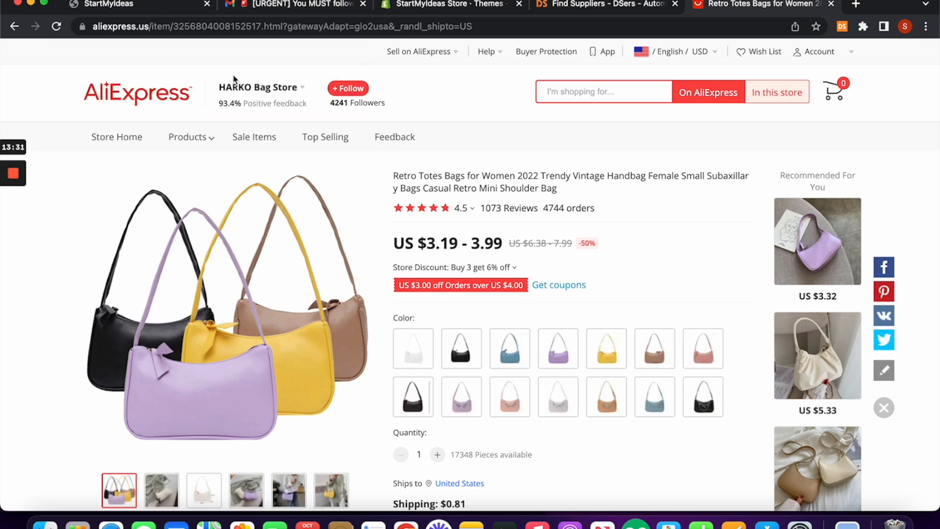
# Step: Check the DSers extension popup on the product page, then return to DSers Find Suppliers
pyautogui.click(843, 27)
pyautogui.click(861, 87)
pyautogui.scroll(-7, 607, 347)
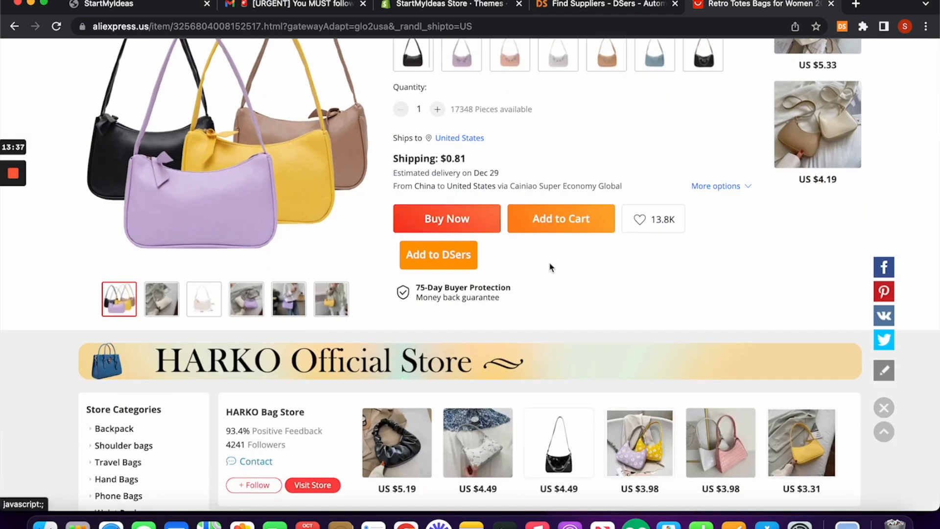
pyautogui.scroll(7, 550, 267)
pyautogui.click(631, 6)
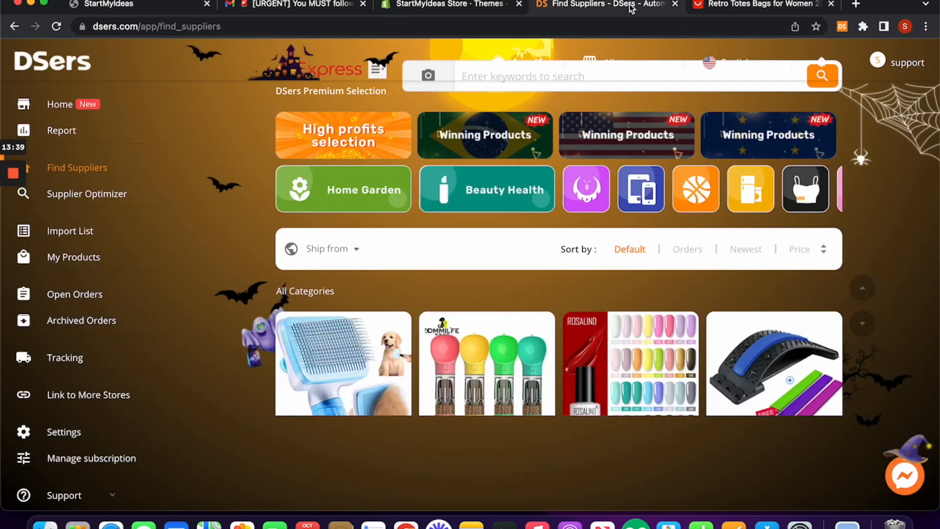
# Step: Import the Colorful Retro Purse into the Import List from its AliExpress link
pyautogui.click(76, 244)
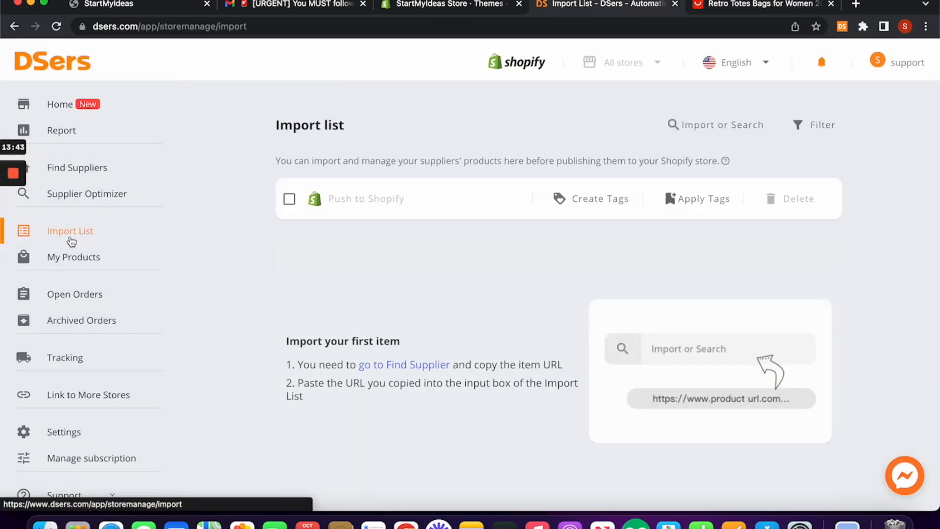
pyautogui.click(701, 126)
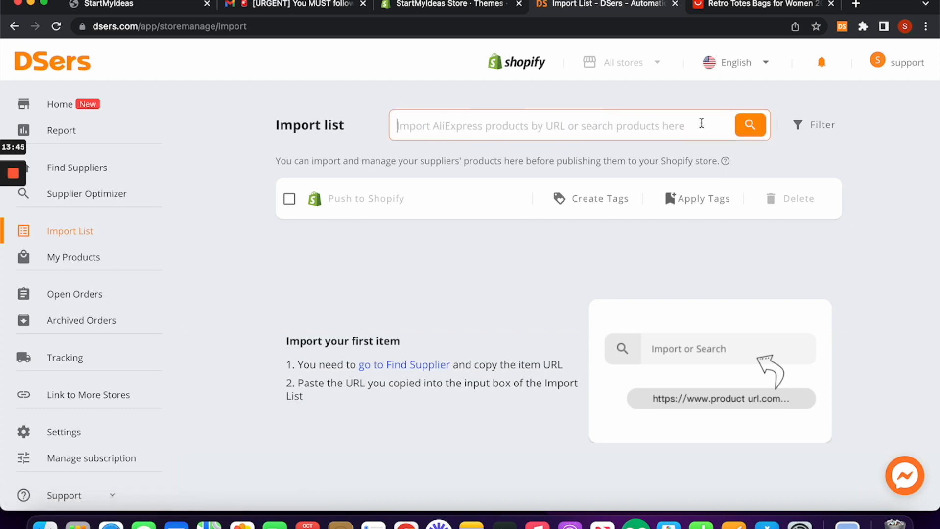
pyautogui.press('super+v')
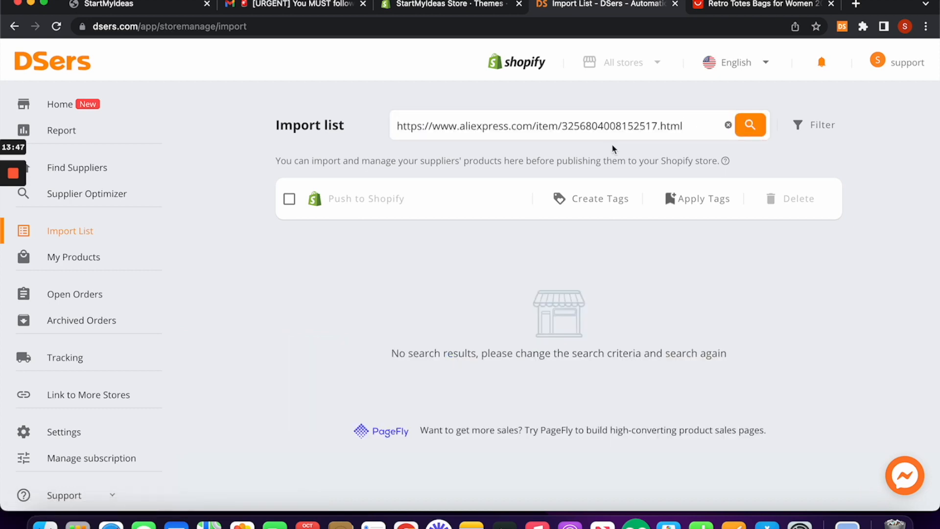
pyautogui.click(749, 128)
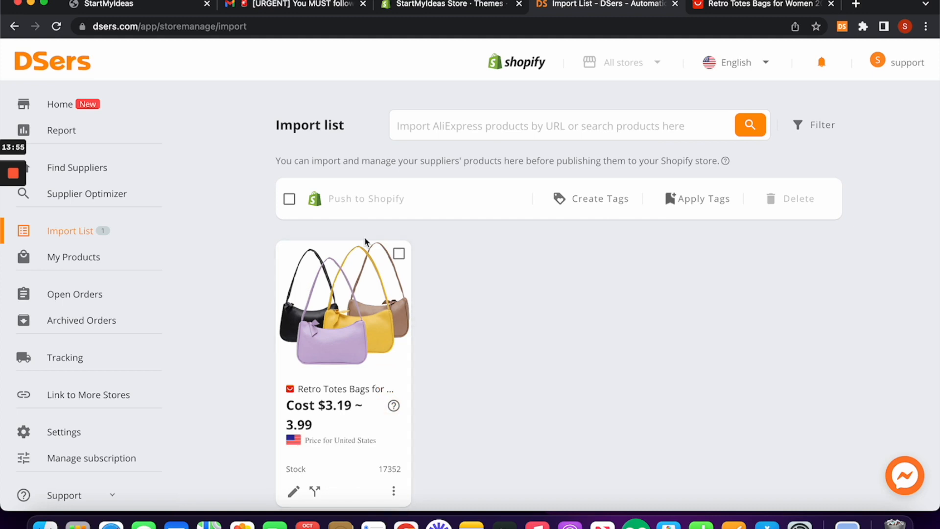
# Step: Copy the Puffy Shoulder Bag link from the PDF and import it into DSers too
pyautogui.moveTo(890, 5); pyautogui.dragTo(939, 8)
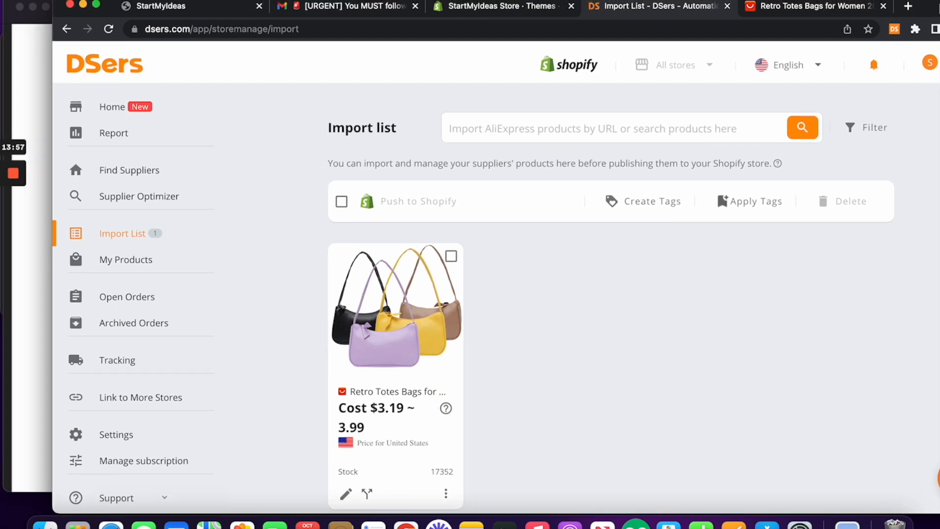
pyautogui.moveTo(108, 7); pyautogui.dragTo(337, 7)
pyautogui.click(91, 216)
pyautogui.rightClick(154, 193)
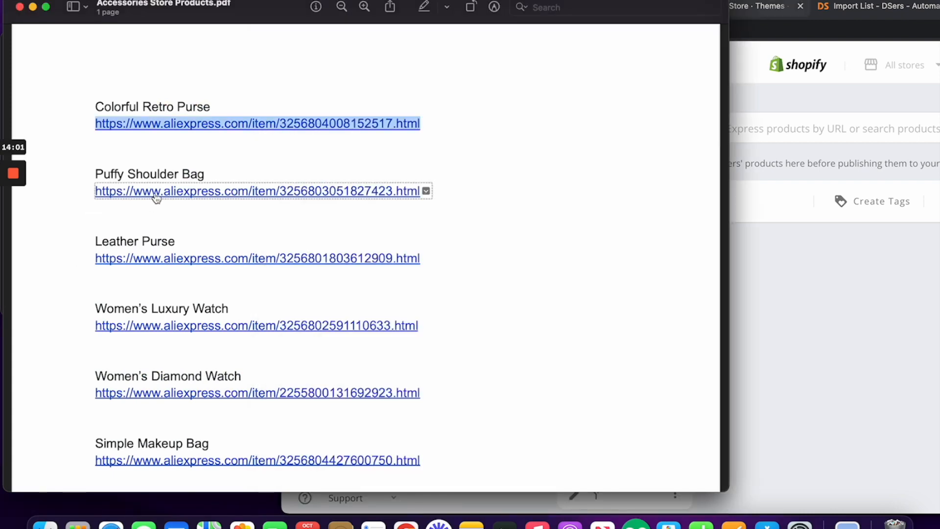
pyautogui.click(209, 291)
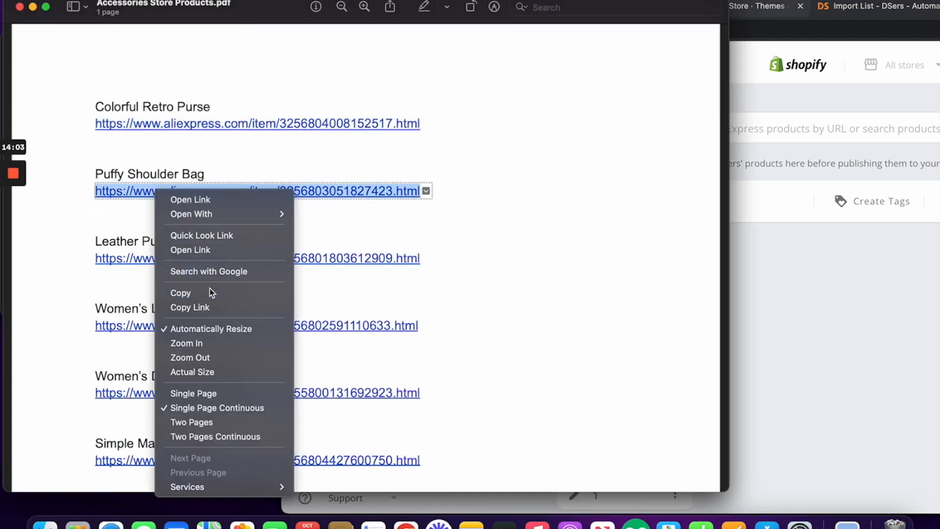
pyautogui.moveTo(810, 3); pyautogui.dragTo(565, 3)
pyautogui.click(522, 131)
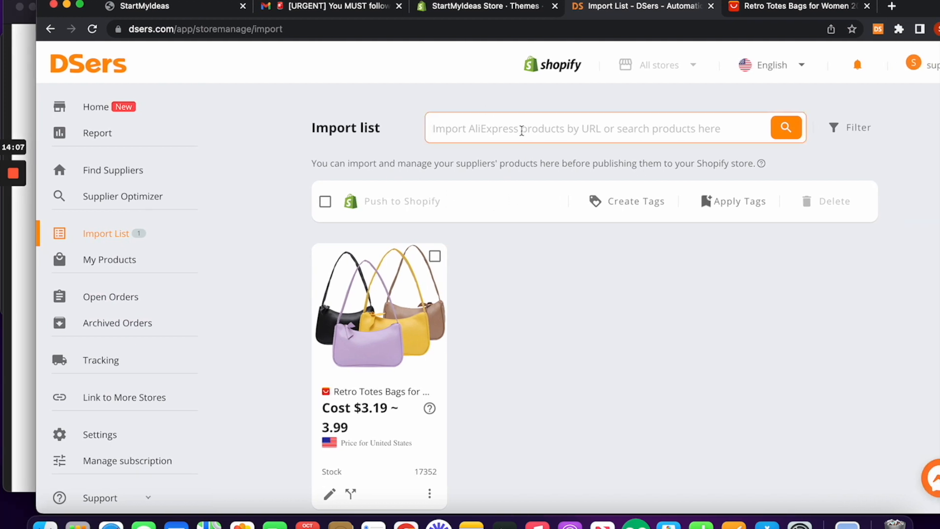
pyautogui.press('cmd+v')
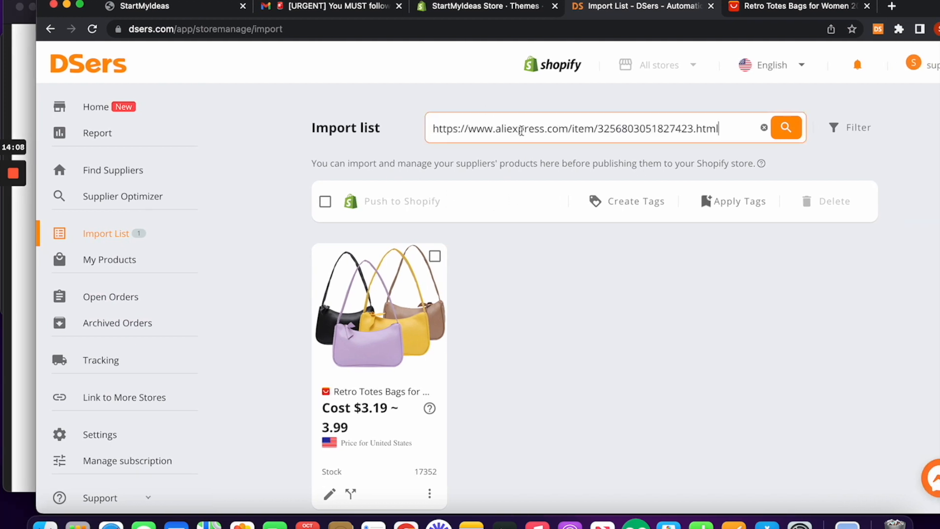
pyautogui.click(783, 128)
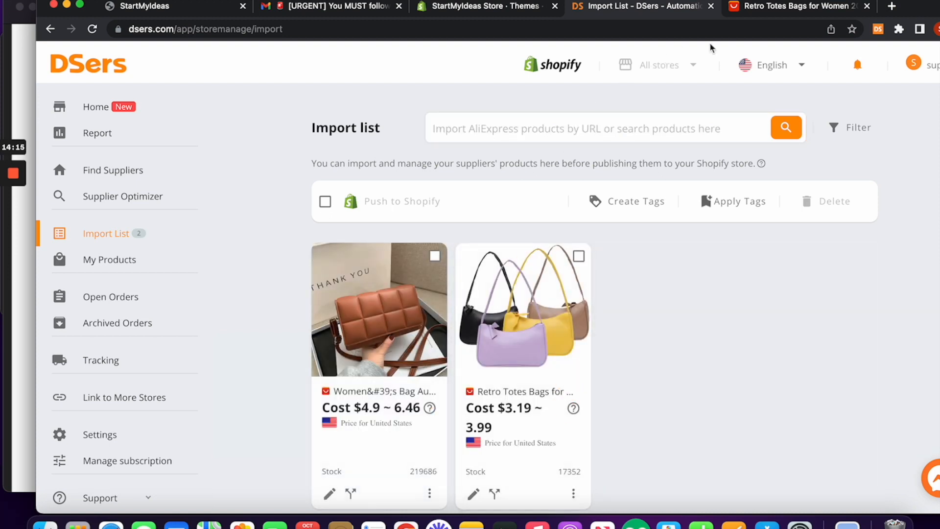
pyautogui.click(762, 7)
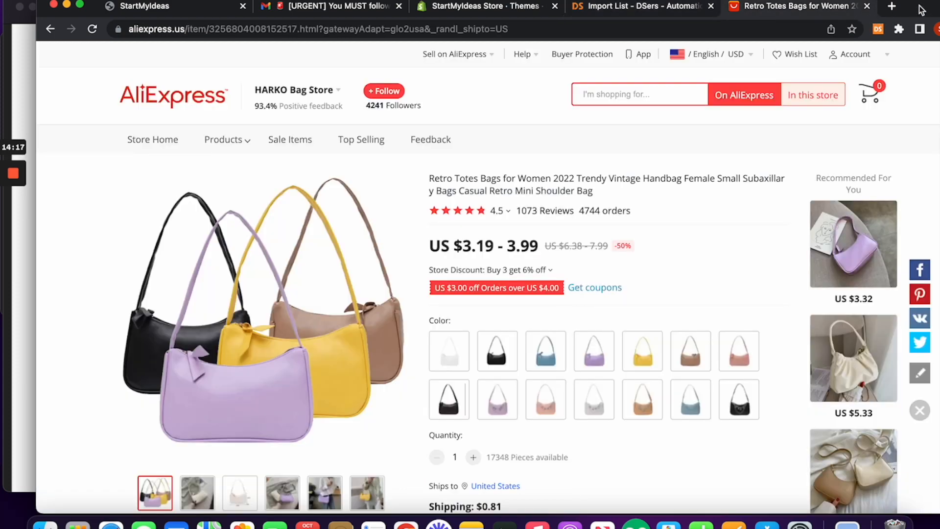
# Step: Attempt Add to DSers on the Retro Totes page, reload after the login prompt, and return to DSers
pyautogui.moveTo(920, 6); pyautogui.dragTo(927, 4)
pyautogui.click(25, 330)
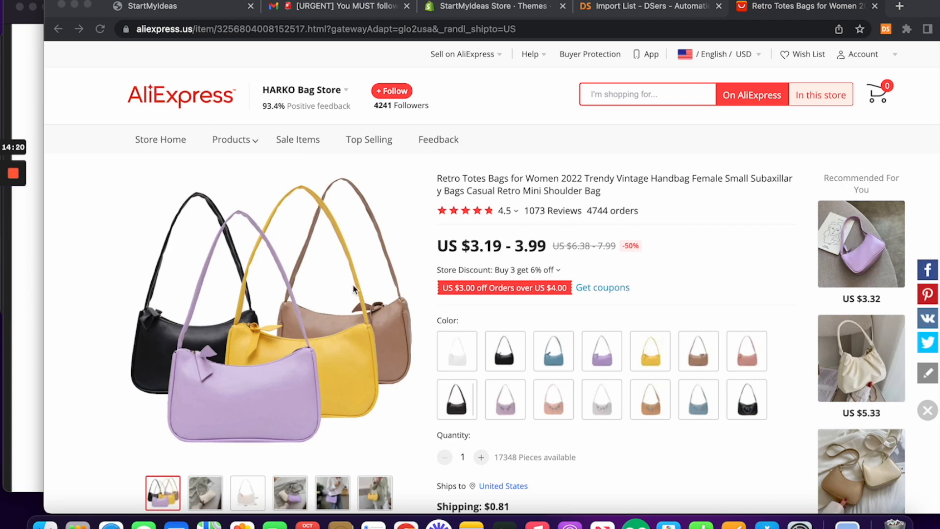
pyautogui.click(30, 57)
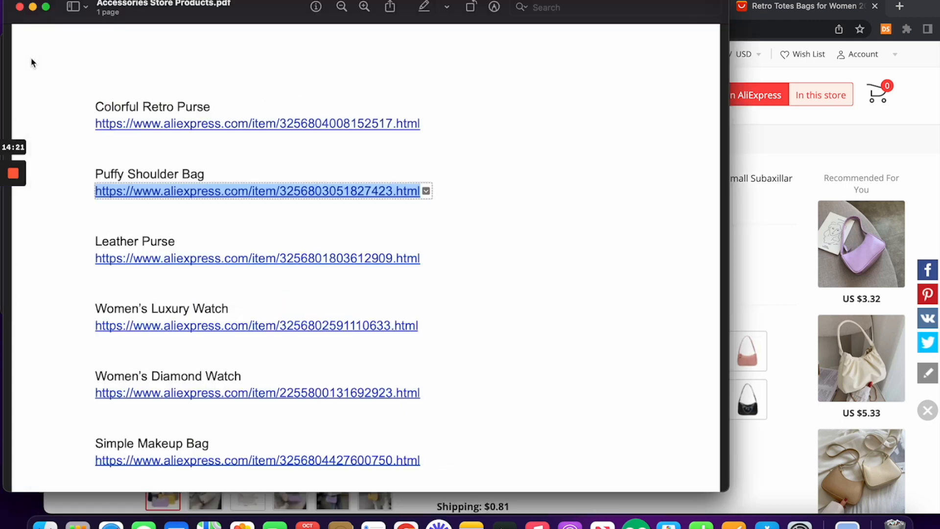
pyautogui.click(826, 112)
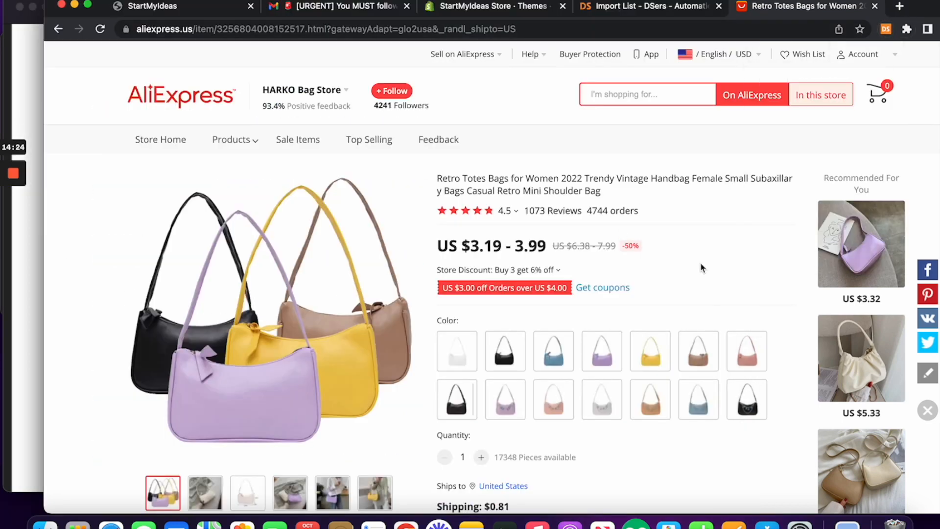
pyautogui.scroll(-3, 700, 262)
pyautogui.click(478, 503)
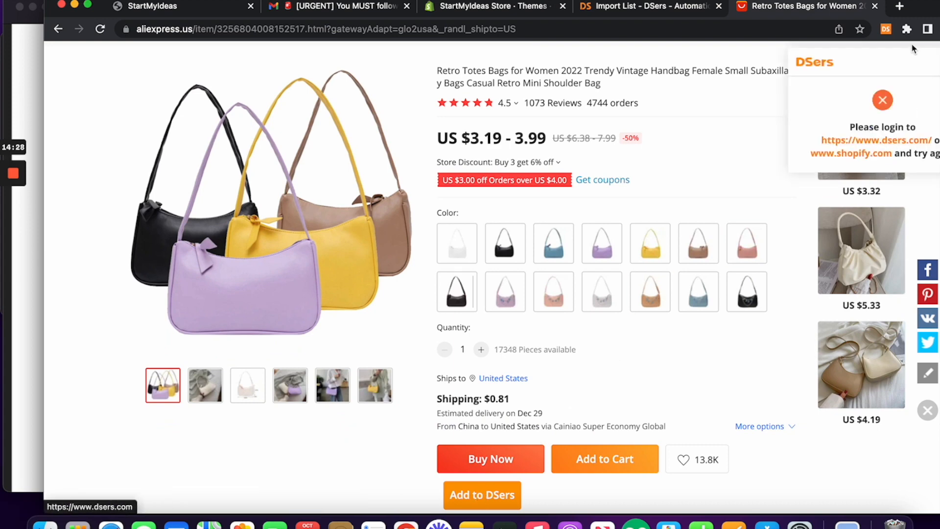
pyautogui.doubleClick(918, 12)
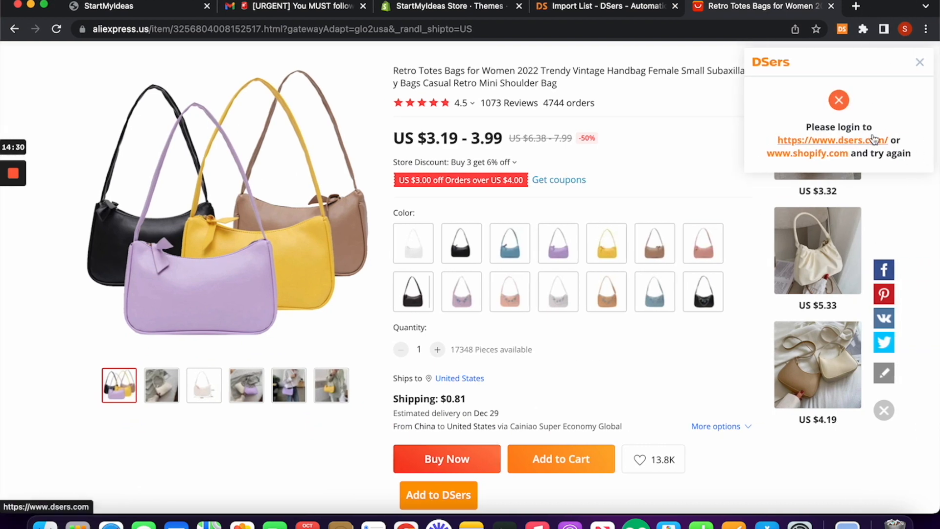
pyautogui.click(56, 38)
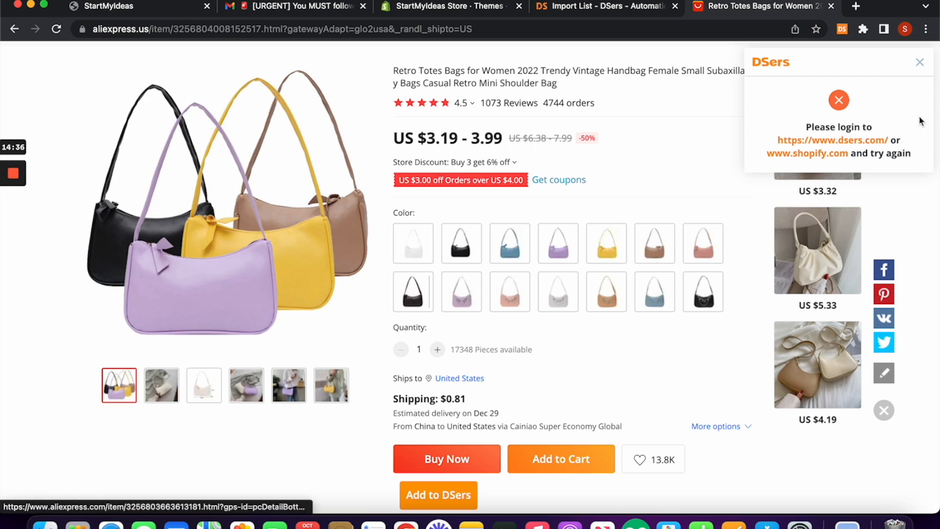
pyautogui.click(920, 62)
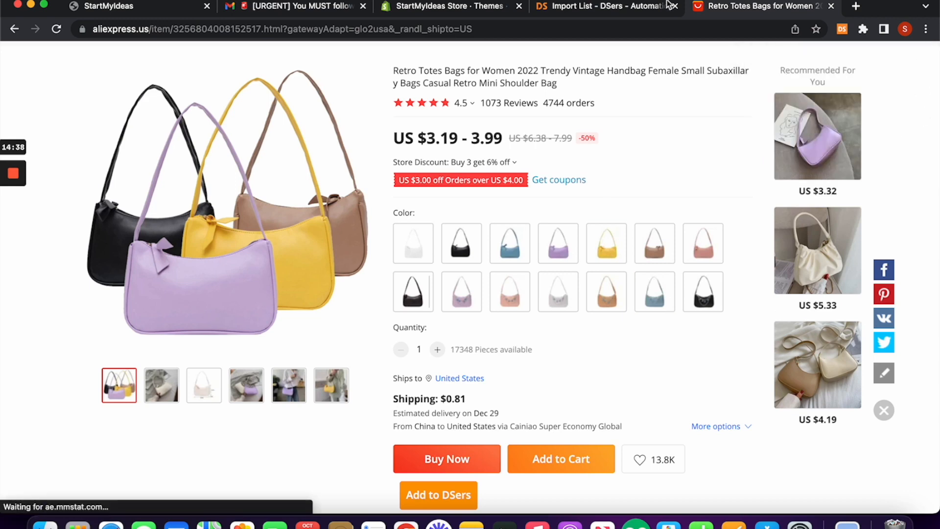
pyautogui.click(585, 9)
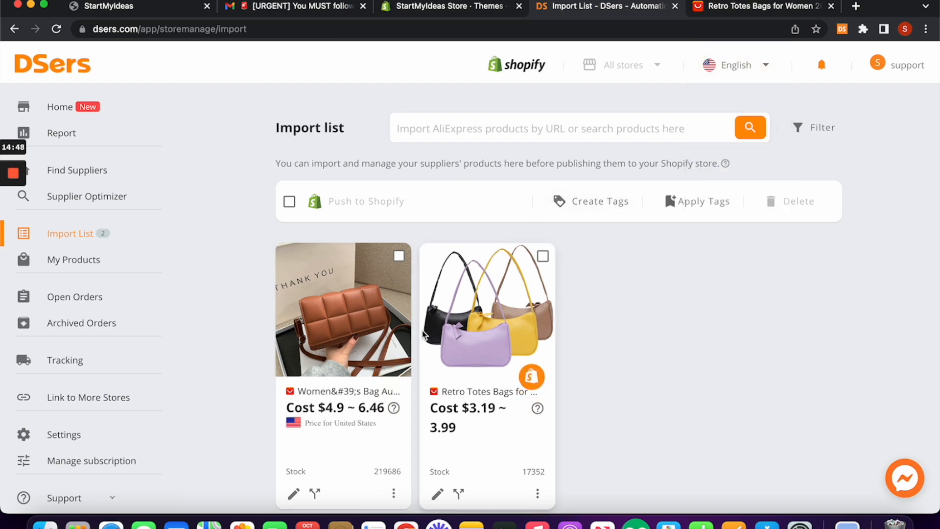
# Step: Delete the brown quilted bag from the Import List, leaving only Retro Totes Bags
pyautogui.moveTo(901, 7); pyautogui.dragTo(913, 7)
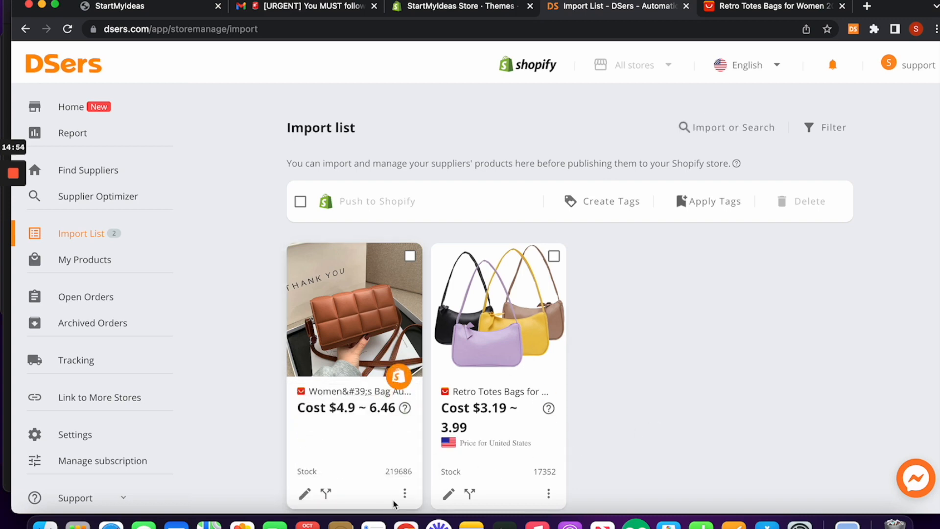
pyautogui.moveTo(405, 494)
pyautogui.click(337, 492)
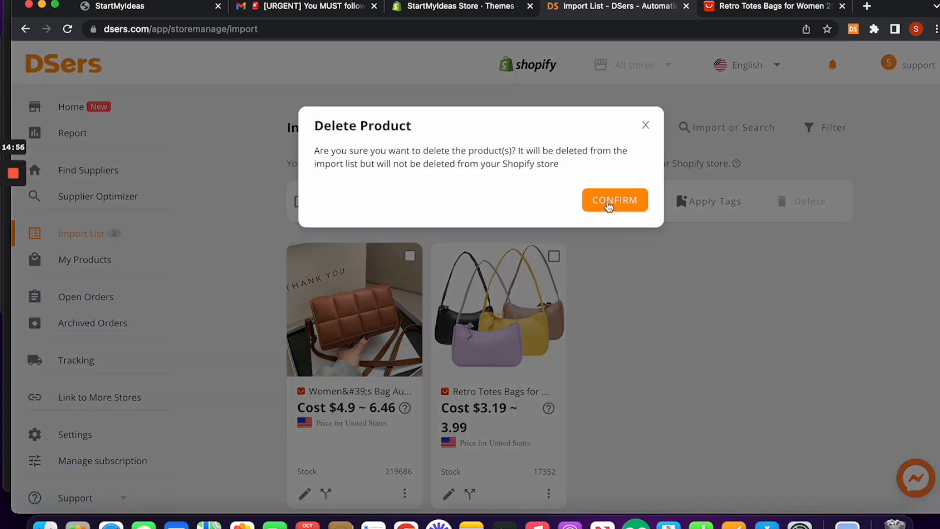
pyautogui.click(609, 204)
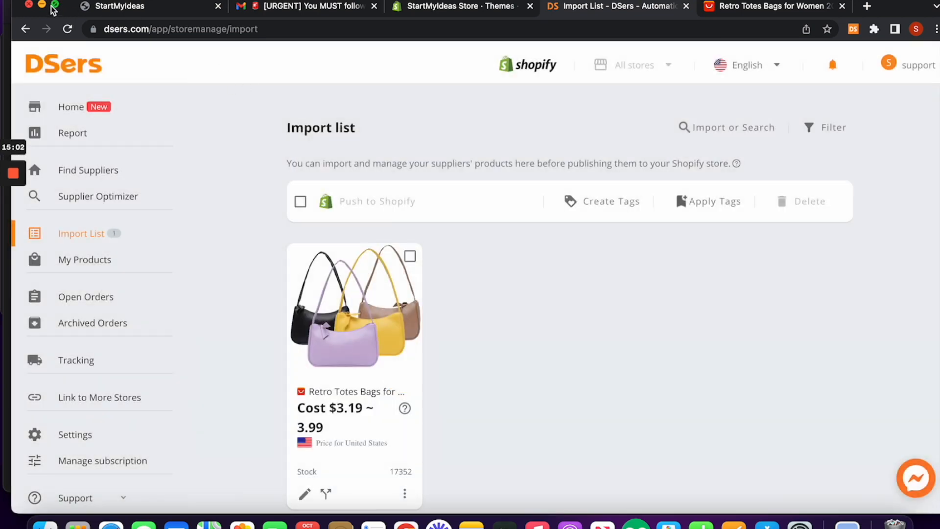
pyautogui.moveTo(82, 2); pyautogui.dragTo(310, 2)
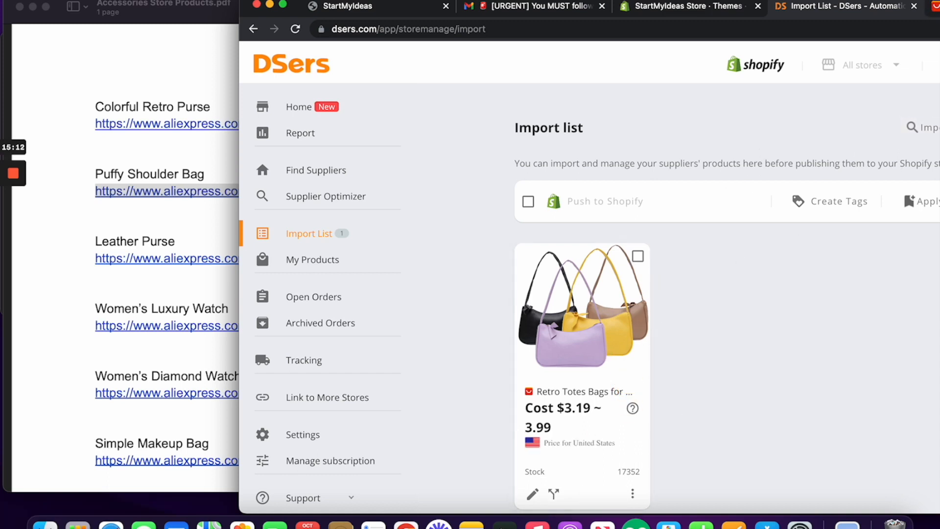
pyautogui.moveTo(929, 2); pyautogui.dragTo(684, 2)
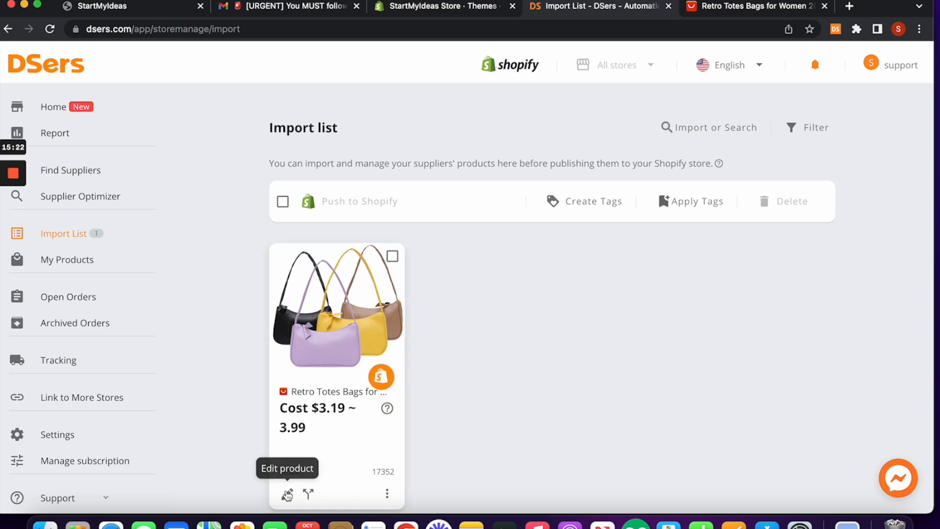
# Step: Retitle the Retro Totes Bags product to 'Colorful Retro Purse' using the name copied from the PDF
pyautogui.click(288, 495)
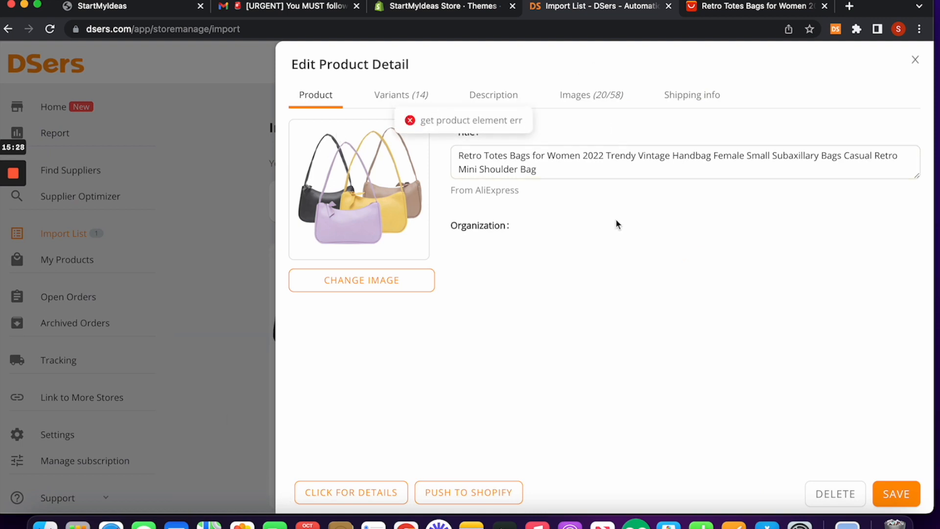
pyautogui.click(557, 169)
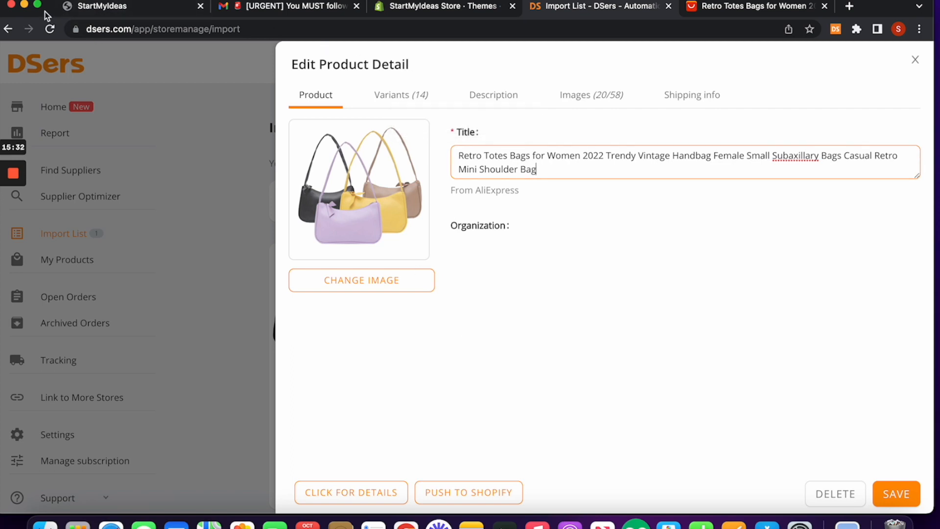
pyautogui.moveTo(44, 14); pyautogui.dragTo(253, 15)
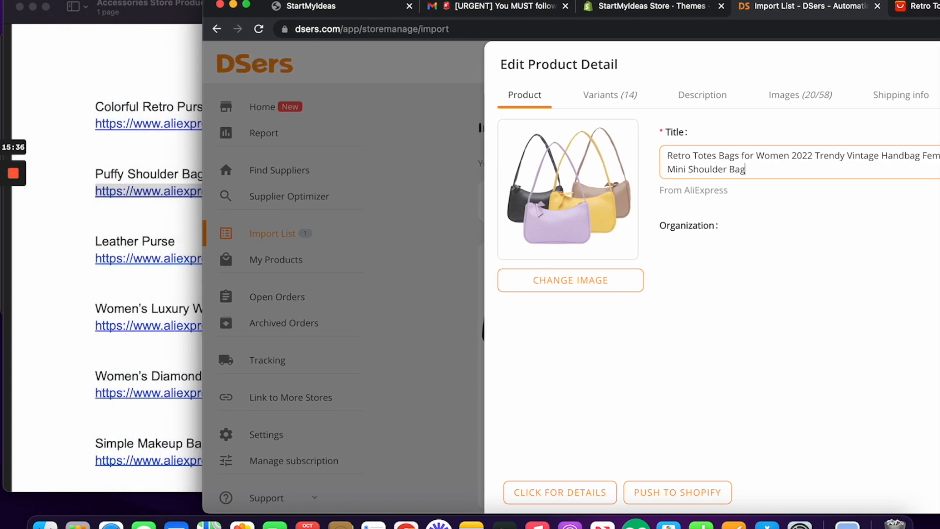
pyautogui.click(147, 100)
pyautogui.moveTo(98, 107); pyautogui.dragTo(220, 106)
pyautogui.press('super+c')
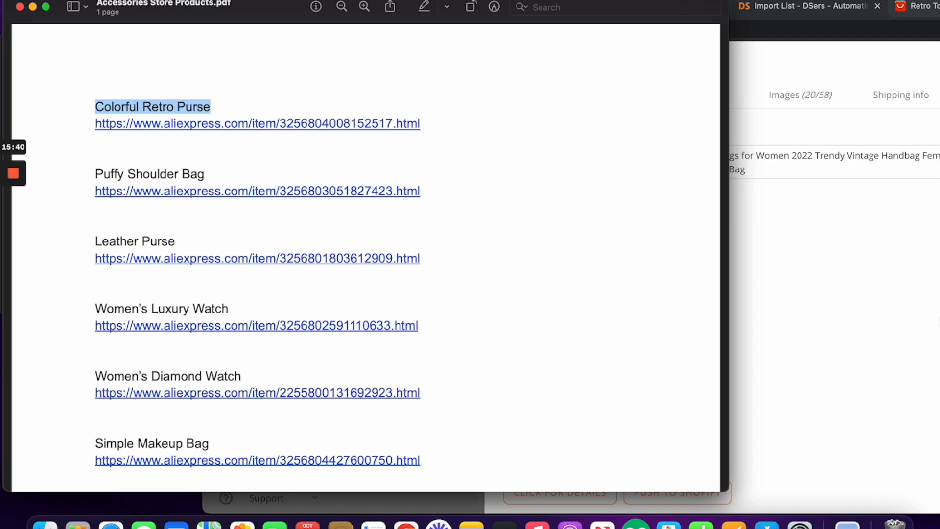
pyautogui.click(923, 319)
pyautogui.moveTo(763, 168); pyautogui.dragTo(661, 157)
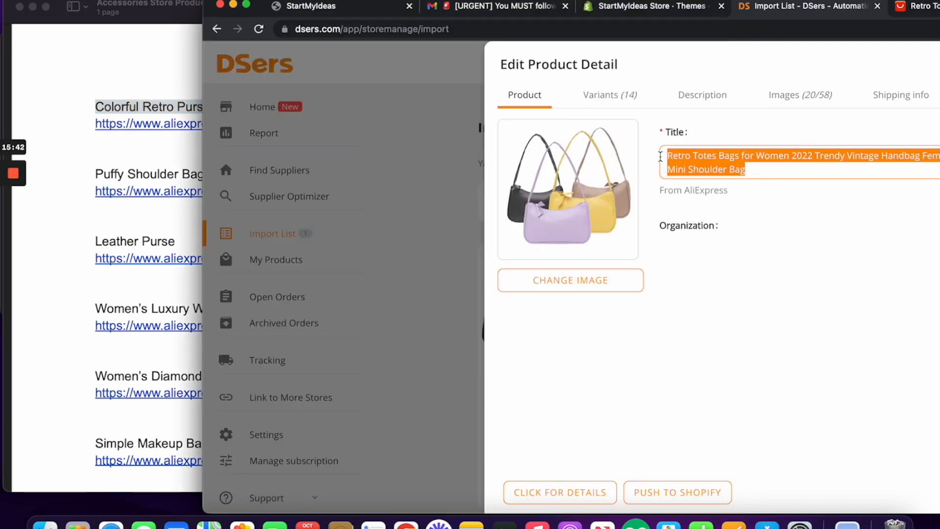
pyautogui.press('super+v')
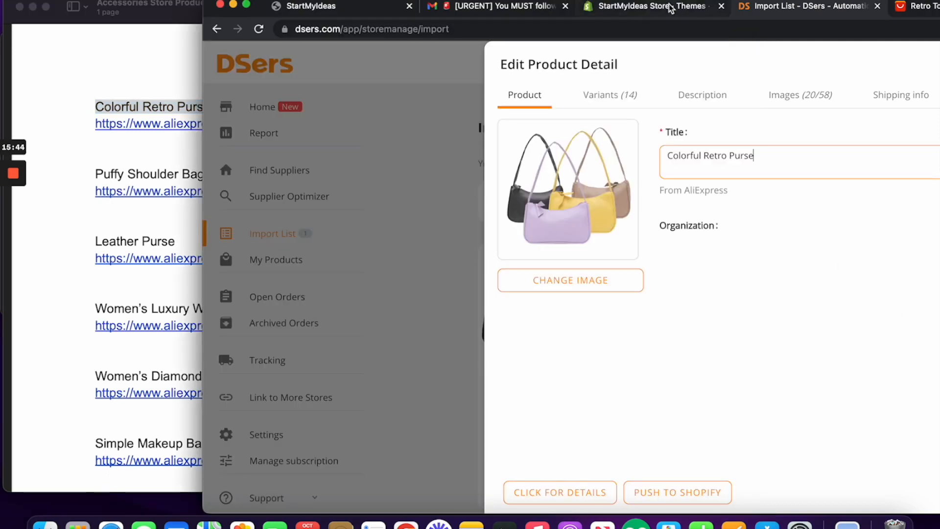
pyautogui.moveTo(692, 3); pyautogui.dragTo(516, 3)
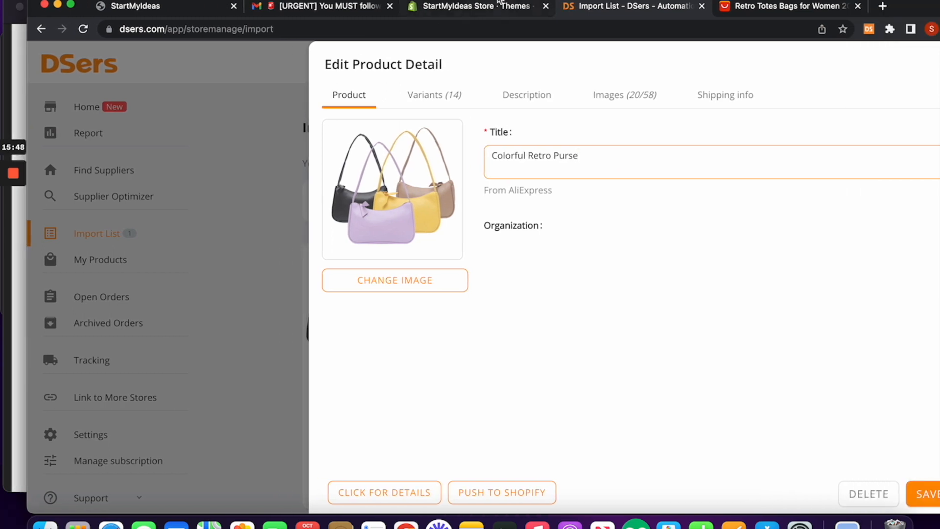
pyautogui.moveTo(496, 2); pyautogui.dragTo(468, 1)
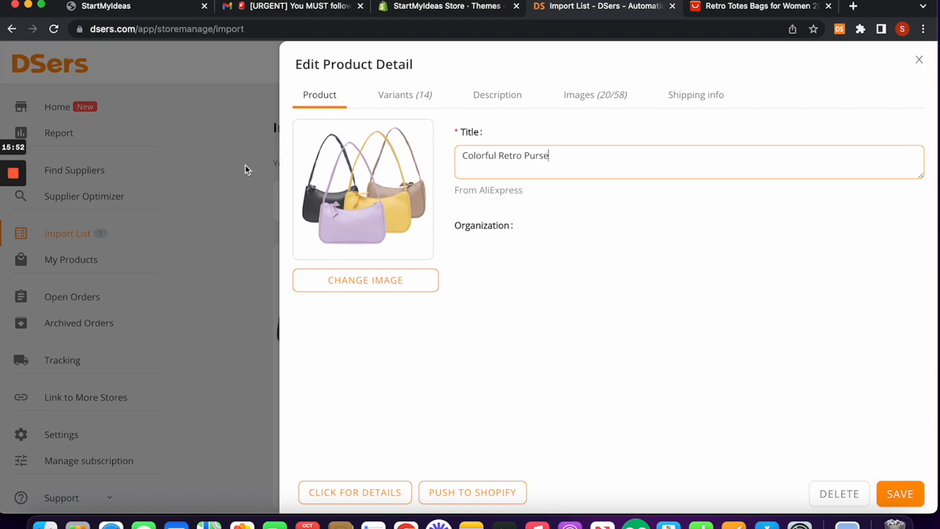
# Step: Show the product's variants and edit the white variant's price directly
pyautogui.click(407, 98)
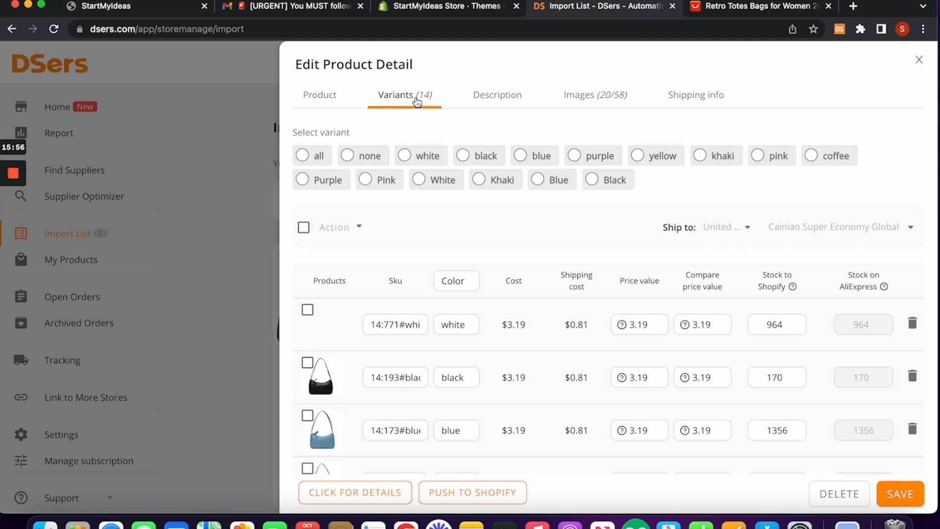
pyautogui.scroll(-2, 587, 288)
pyautogui.scroll(-2, 586, 287)
pyautogui.scroll(-3, 586, 286)
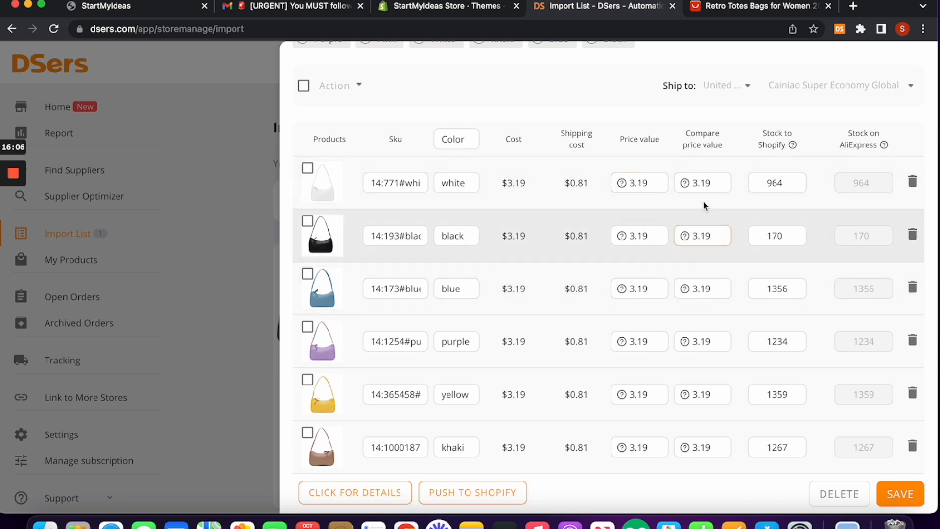
pyautogui.click(611, 179)
pyautogui.scroll(1, 638, 195)
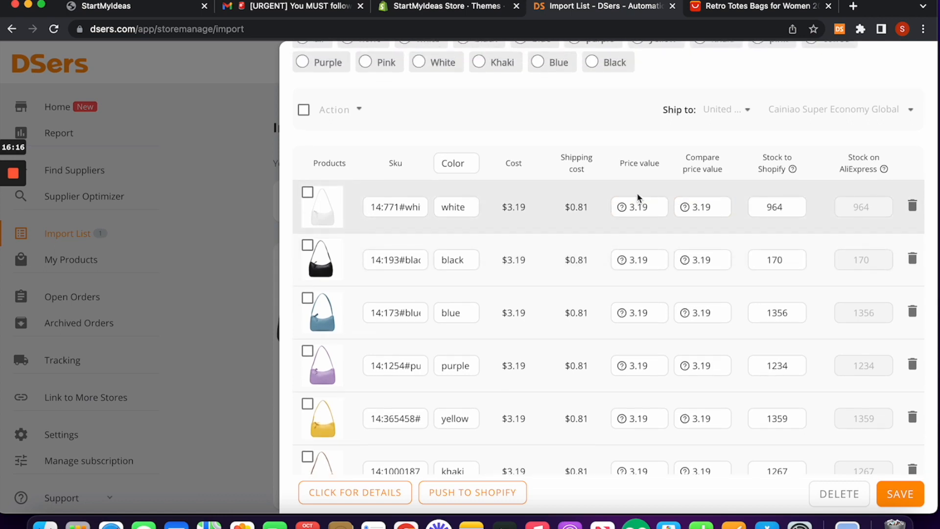
pyautogui.click(641, 208)
pyautogui.moveTo(650, 207); pyautogui.dragTo(622, 212)
pyautogui.write('1')
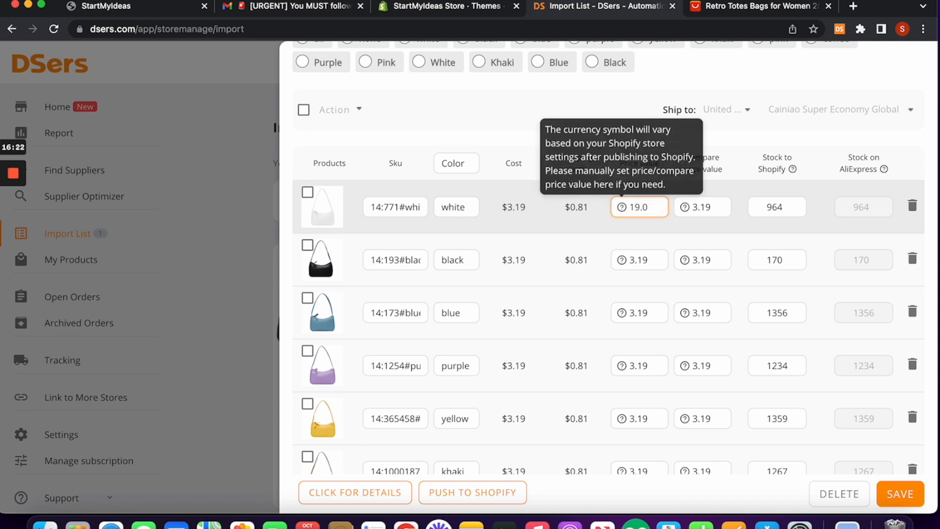
pyautogui.click(523, 130)
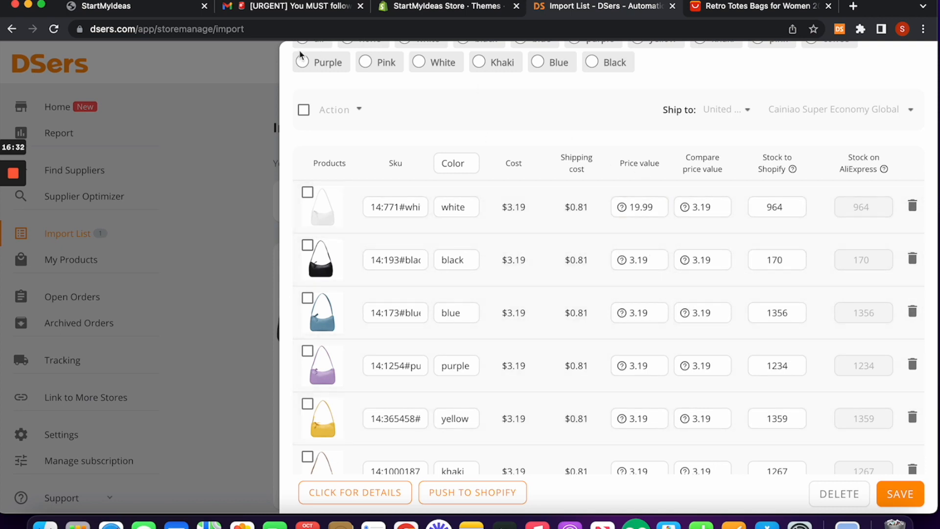
# Step: Select all variants and bulk-change their price to 19.99
pyautogui.click(303, 110)
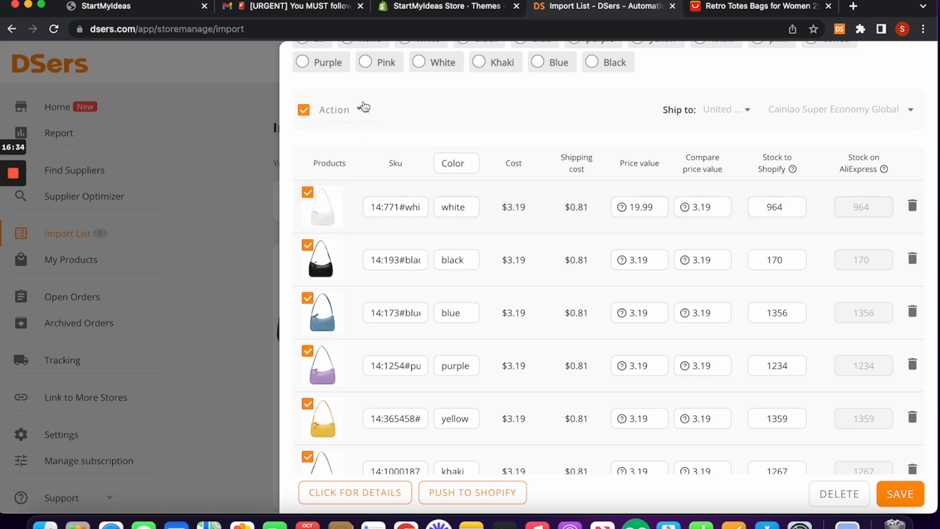
pyautogui.click(361, 107)
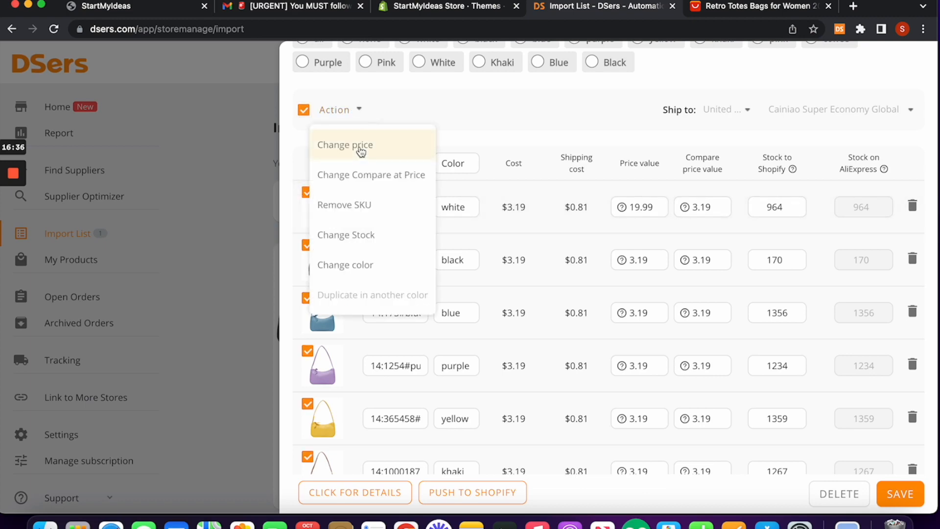
pyautogui.click(361, 146)
pyautogui.click(347, 176)
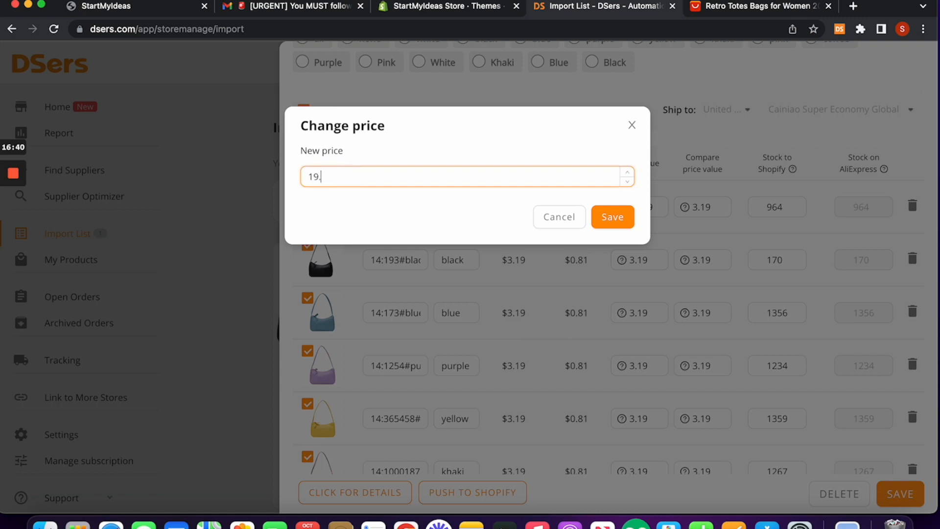
pyautogui.click(620, 218)
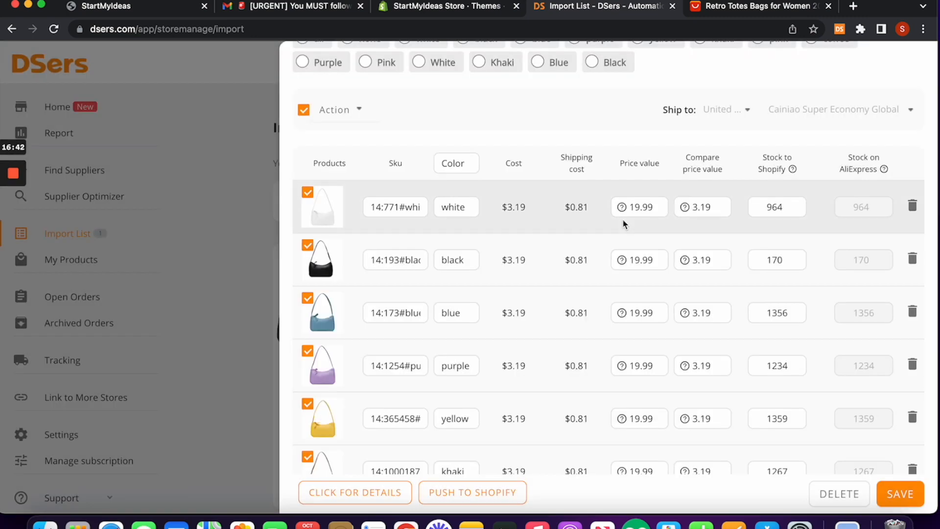
pyautogui.scroll(-1, 670, 307)
pyautogui.scroll(-6, 669, 308)
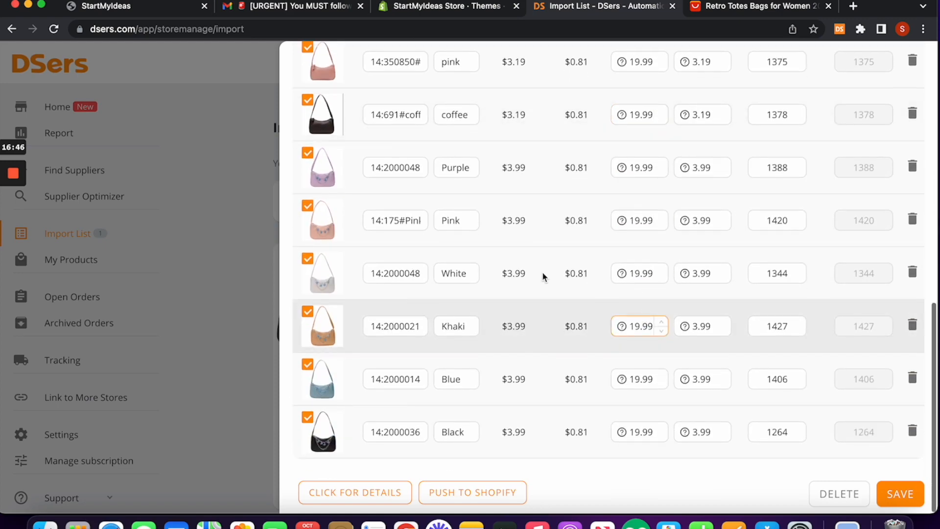
pyautogui.scroll(10, 481, 308)
pyautogui.scroll(-2, 482, 307)
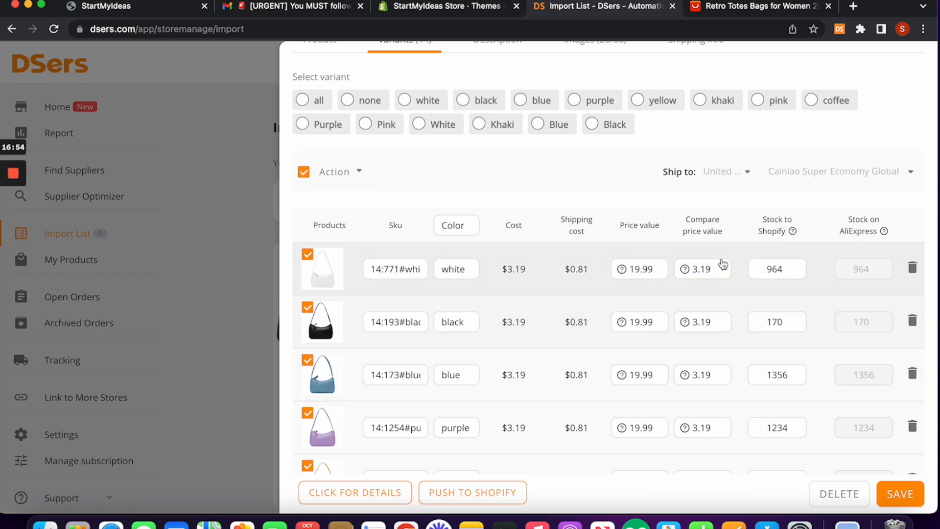
# Step: Bulk-change the compare-at price of all purse variants to 100.00
pyautogui.click(640, 268)
pyautogui.moveTo(349, 177)
pyautogui.click(358, 240)
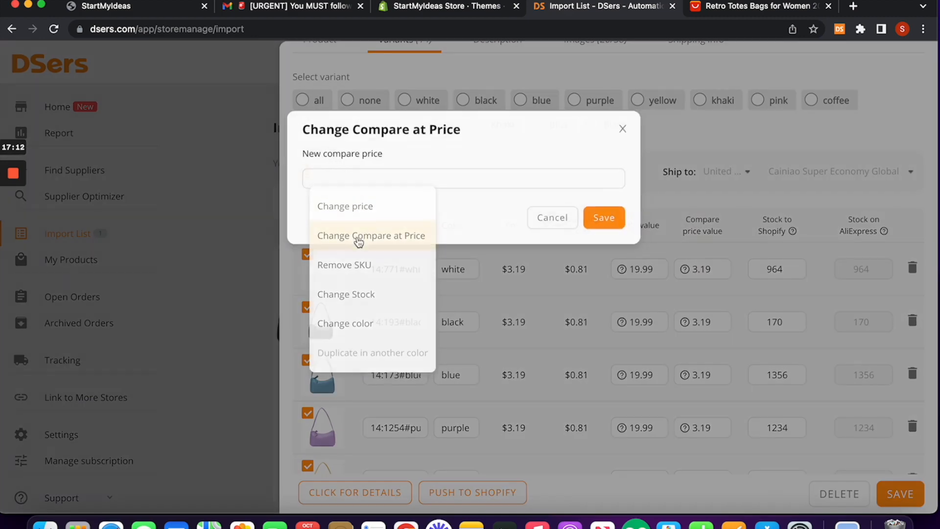
pyautogui.click(406, 182)
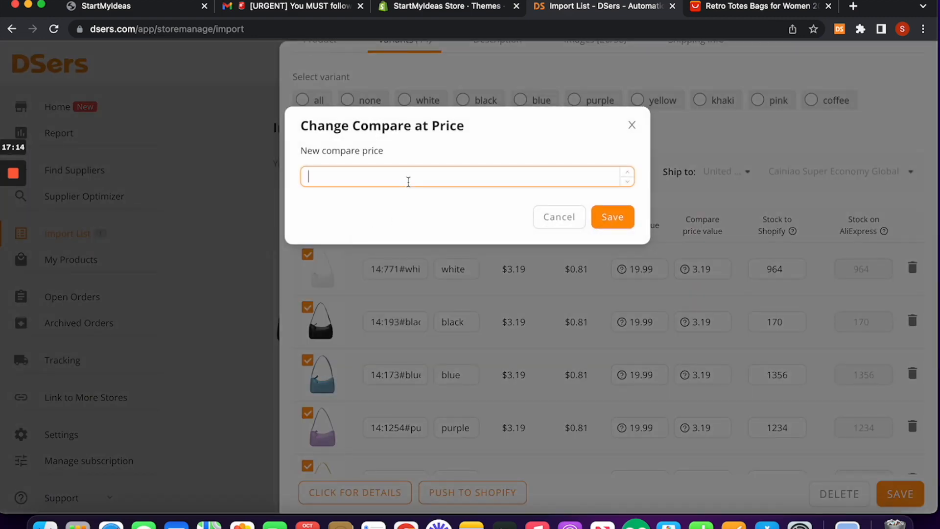
pyautogui.click(612, 216)
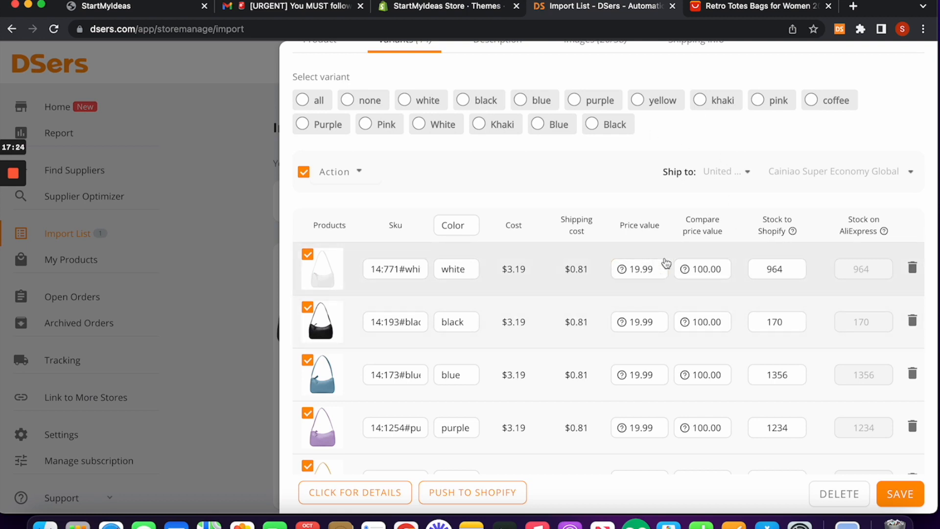
pyautogui.click(638, 275)
# Step: Delete the SPECIFICATIONS text and the Best Selling banner from the purse description
pyautogui.scroll(3, 637, 275)
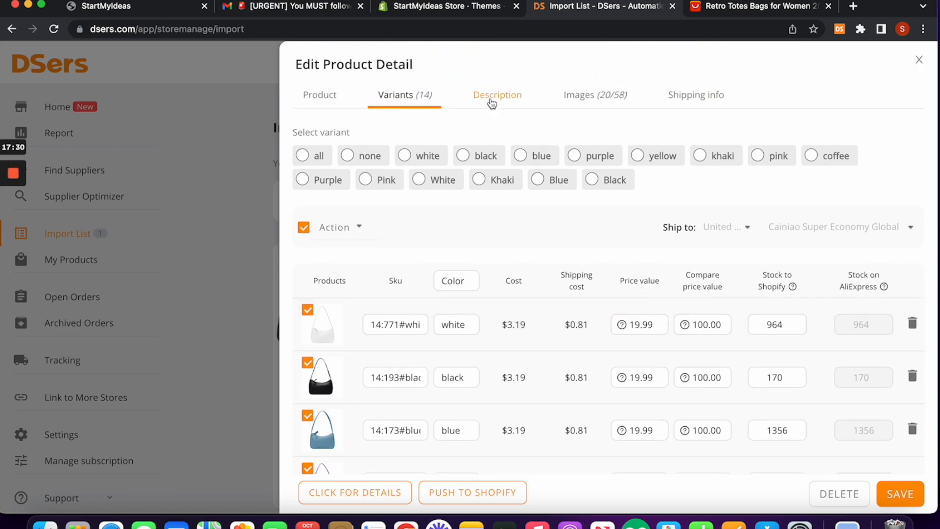
pyautogui.click(492, 103)
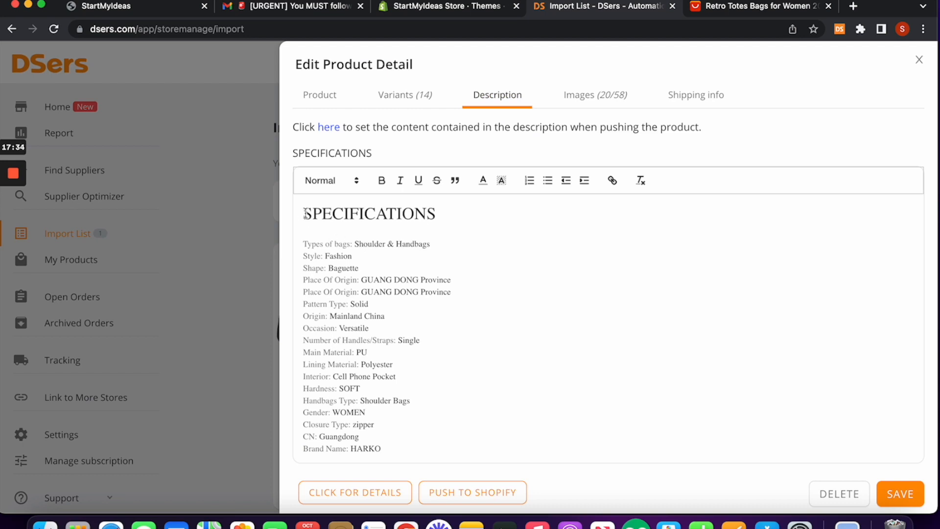
pyautogui.moveTo(312, 213); pyautogui.dragTo(466, 454)
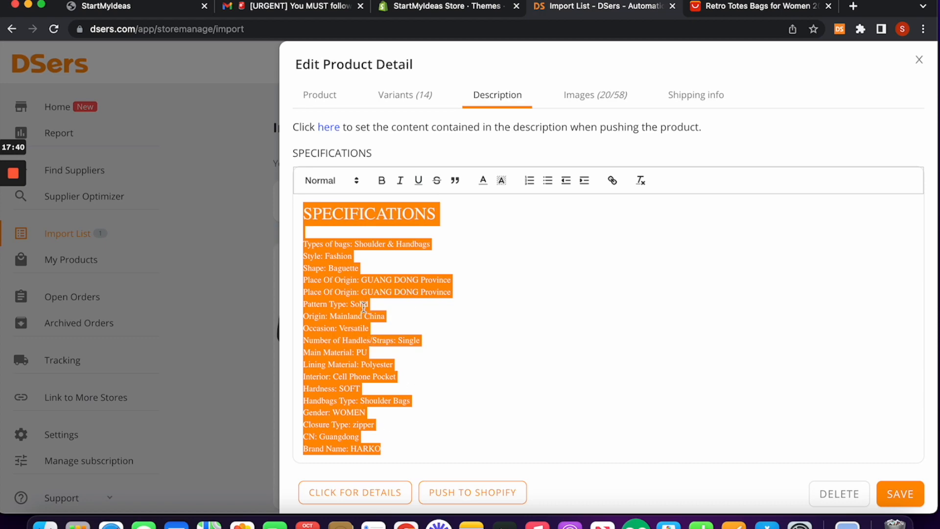
pyautogui.press('BackSpace')
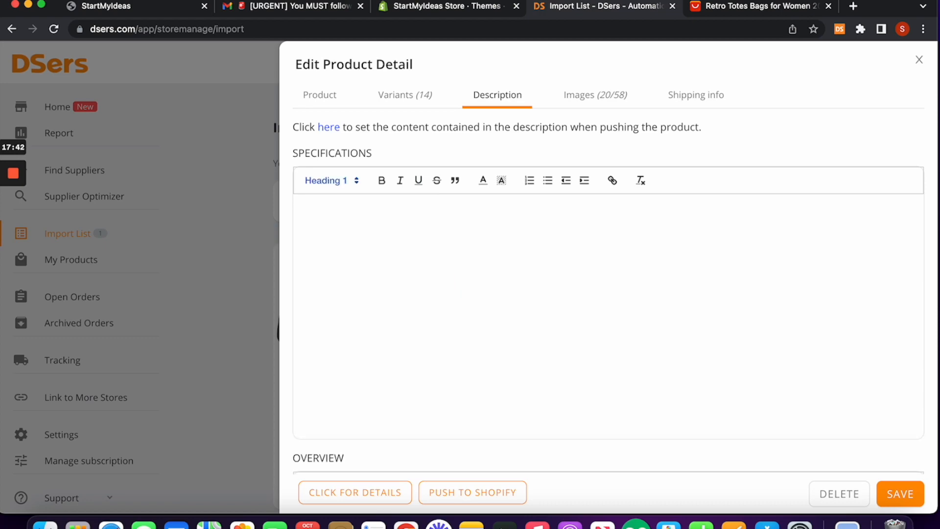
pyautogui.scroll(-10, 460, 255)
pyautogui.scroll(3, 460, 219)
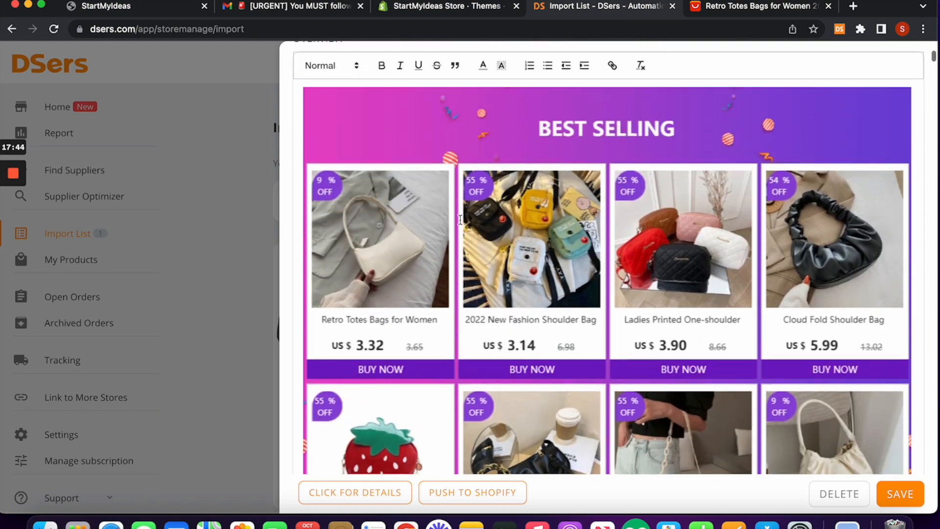
pyautogui.moveTo(376, 175); pyautogui.dragTo(472, 177)
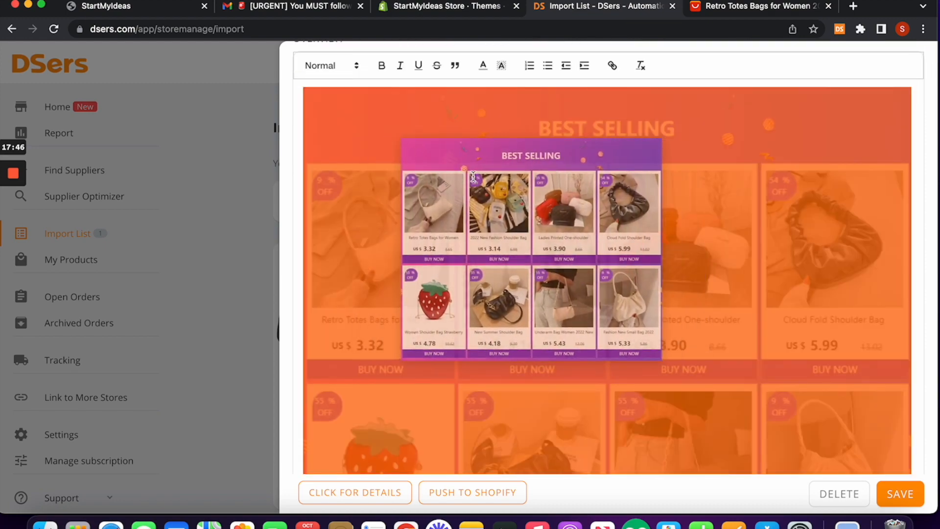
pyautogui.press('BackSpace')
pyautogui.scroll(-2, 607, 255)
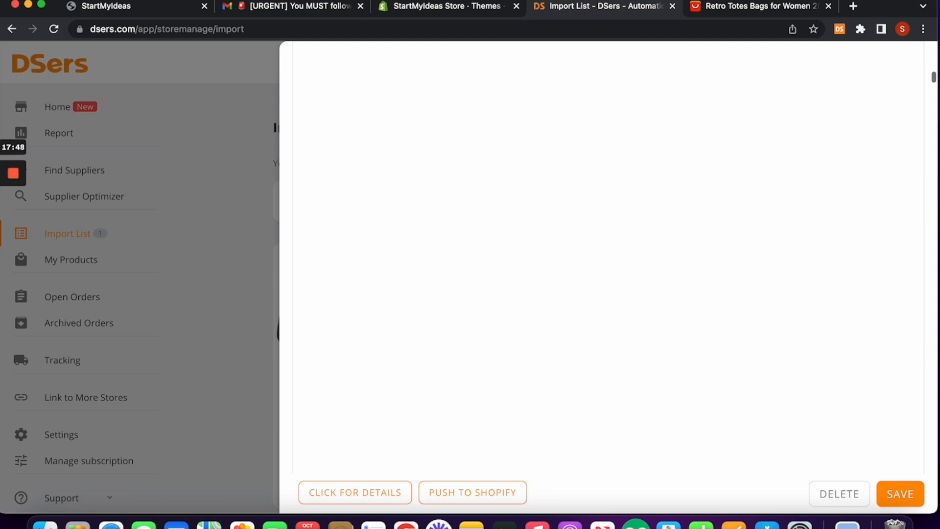
# Step: Delete the remaining supplier overview text and images from the description
pyautogui.click(501, 254)
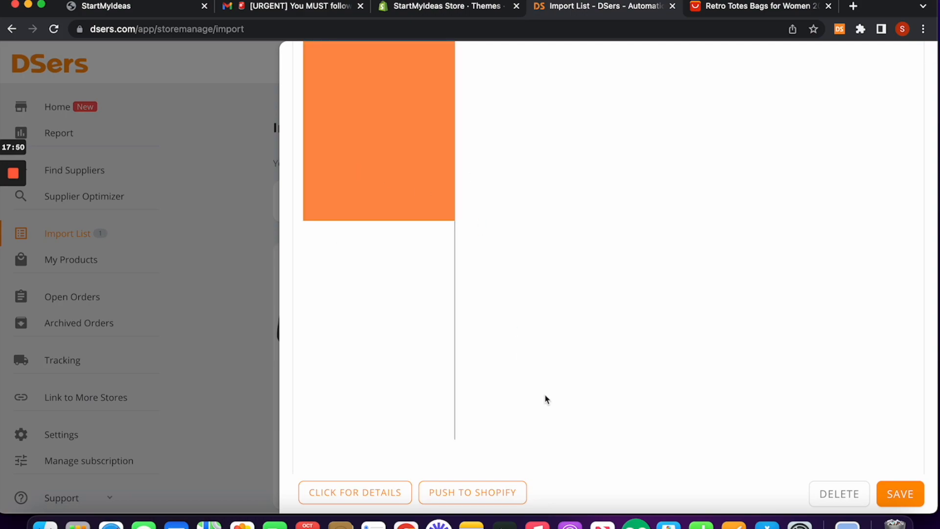
pyautogui.scroll(-15, 647, 269)
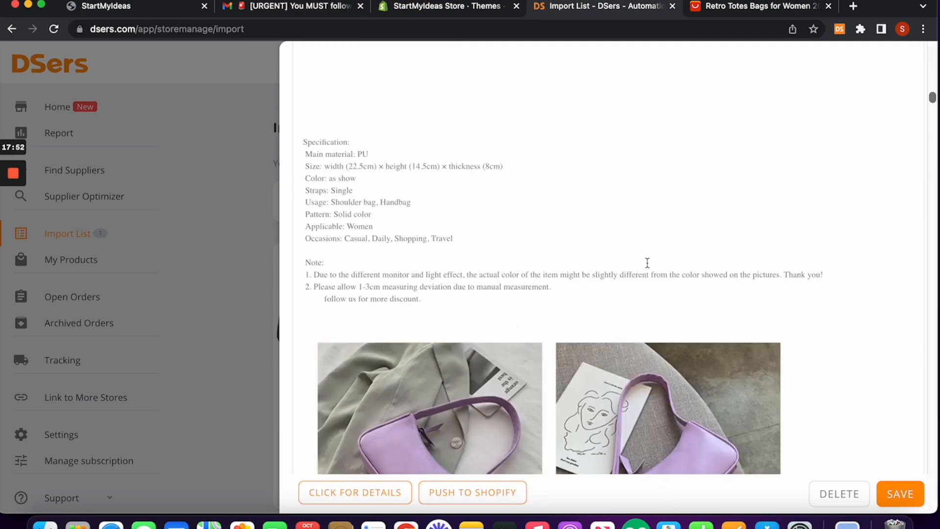
pyautogui.scroll(5, 648, 263)
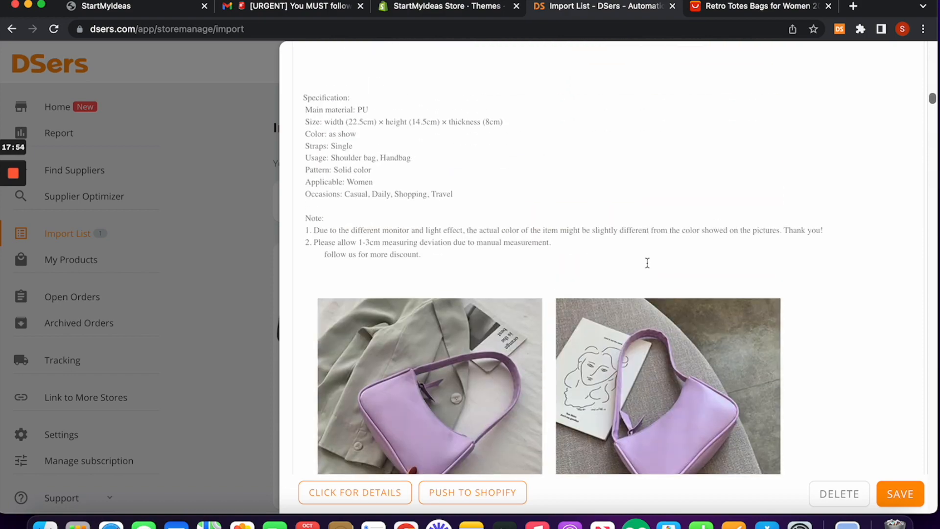
pyautogui.moveTo(314, 84); pyautogui.dragTo(595, 443)
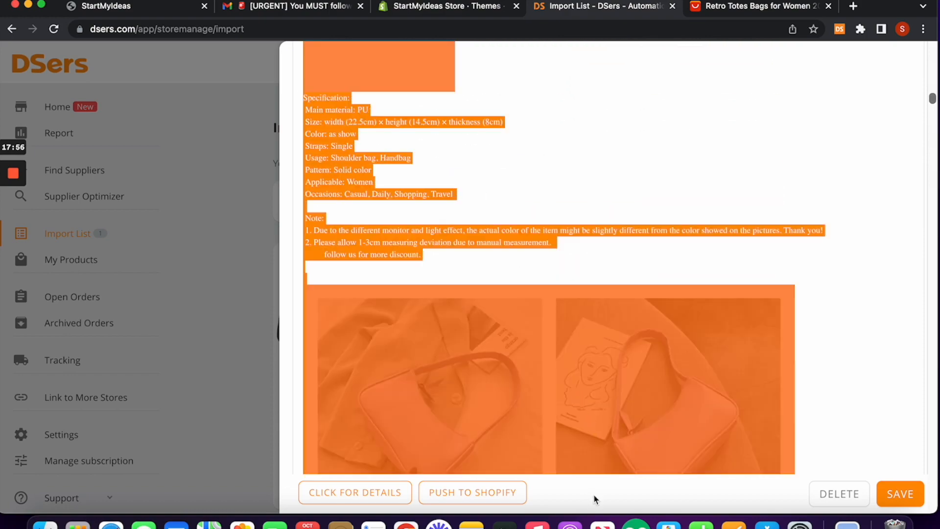
pyautogui.moveTo(676, 493); pyautogui.dragTo(676, 493)
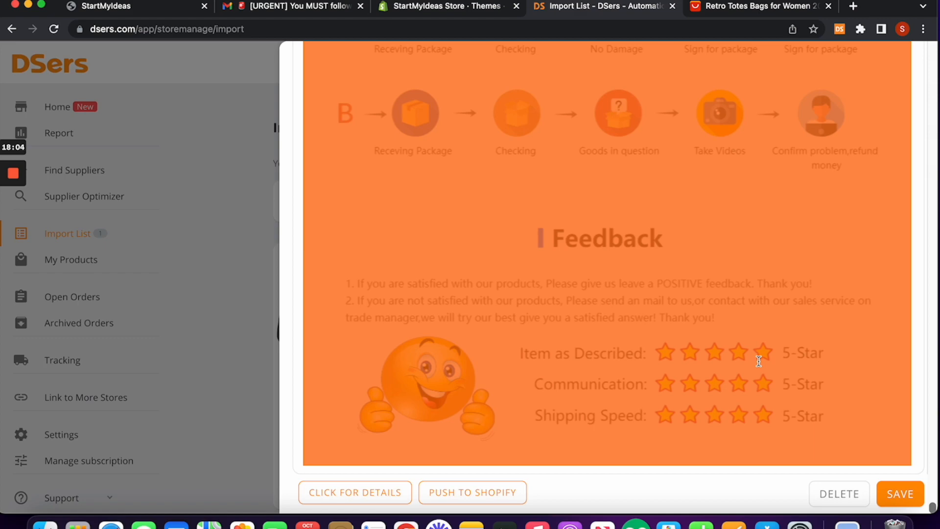
pyautogui.press('BackSpace')
pyautogui.scroll(10, 708, 202)
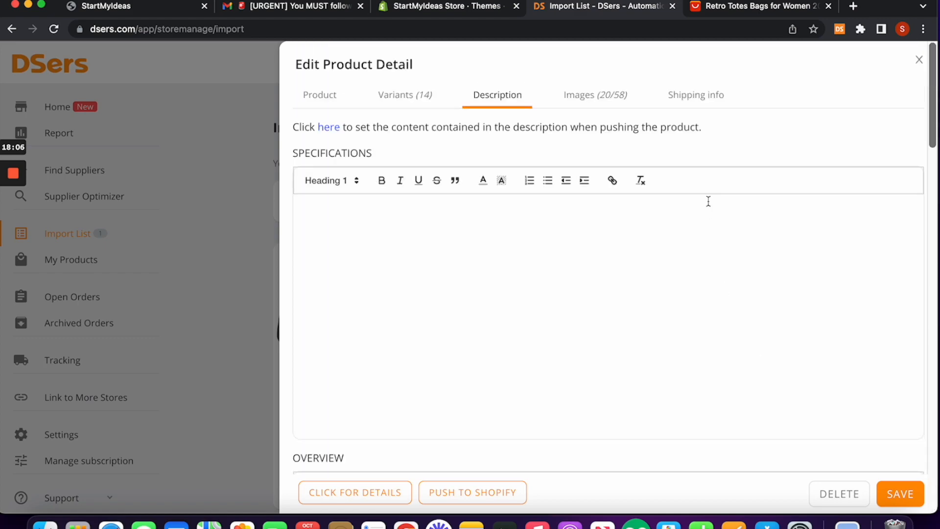
pyautogui.scroll(3, 709, 201)
pyautogui.click(603, 97)
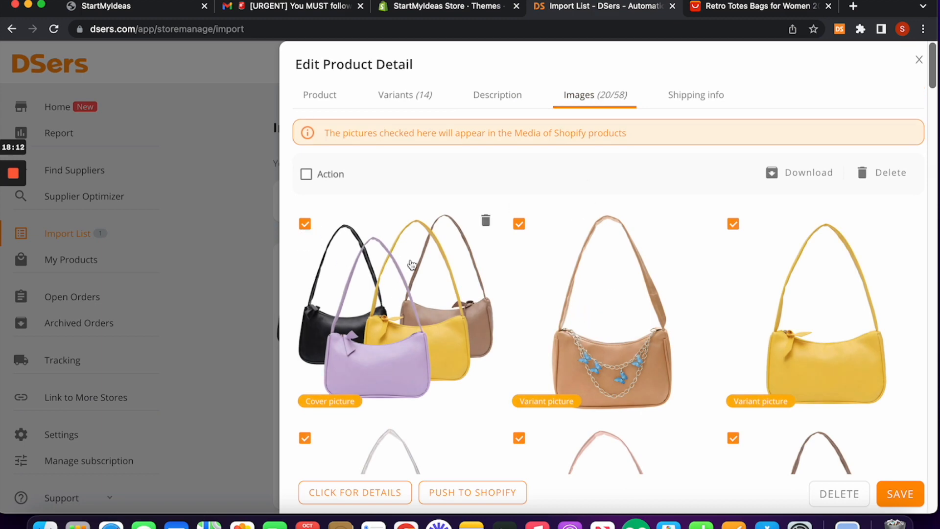
# Step: Tick the standing, seated and back-view lilac model photos, making 23 of 58 images selected
pyautogui.scroll(-2, 492, 263)
pyautogui.scroll(-1, 492, 263)
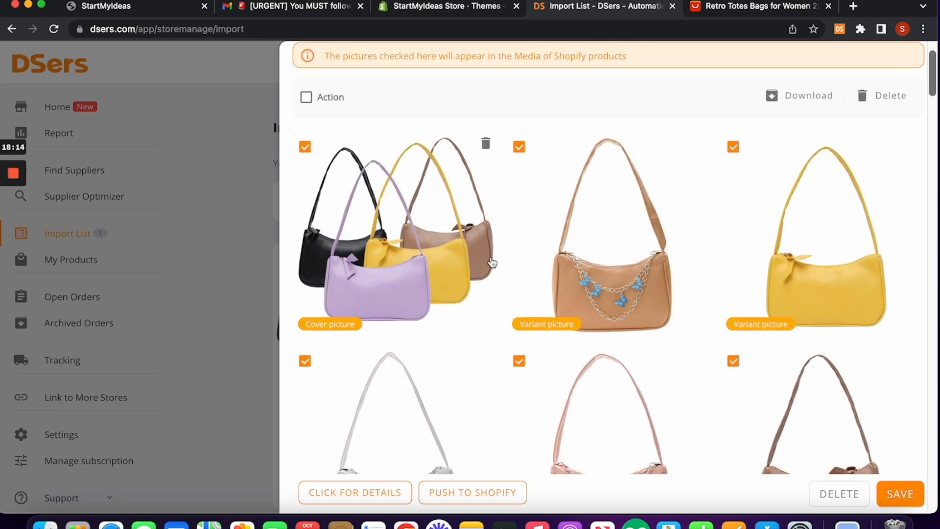
pyautogui.scroll(-8, 492, 262)
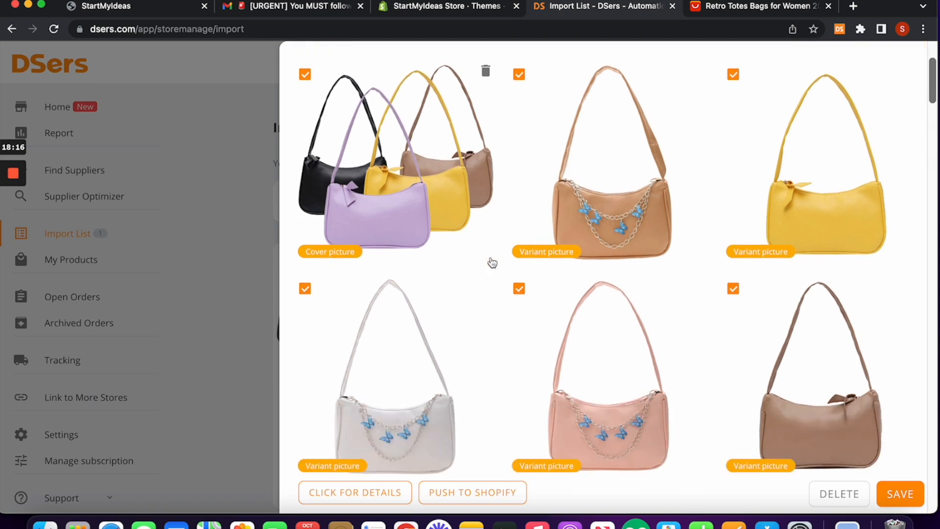
pyautogui.scroll(-11, 492, 263)
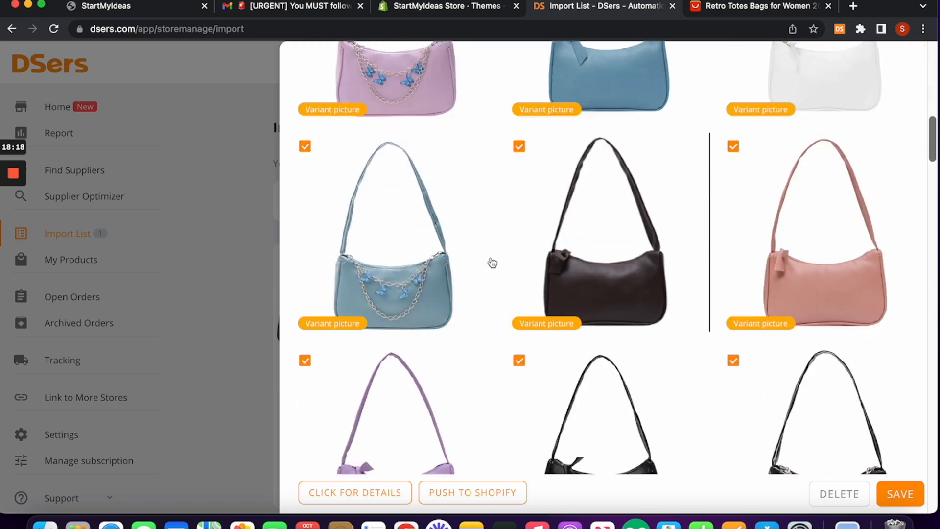
pyautogui.scroll(-12, 492, 263)
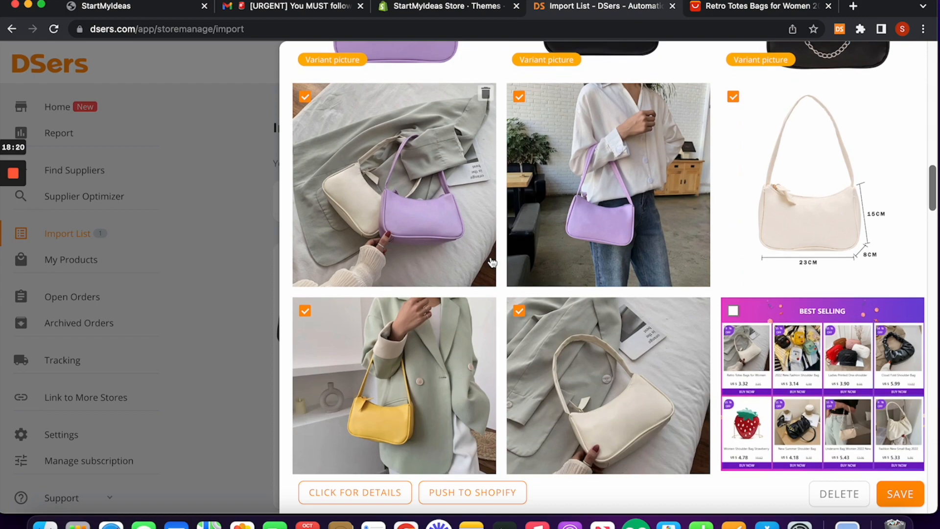
pyautogui.scroll(-2, 493, 263)
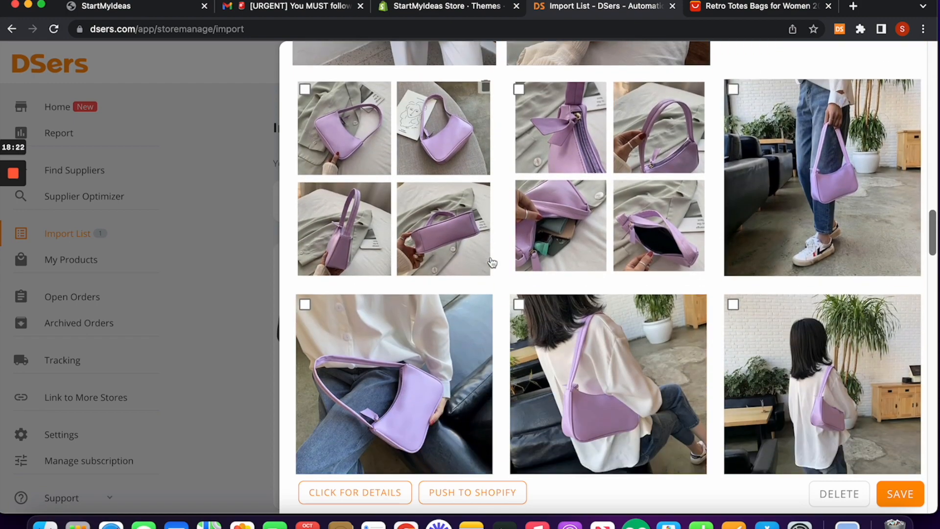
pyautogui.scroll(7, 492, 263)
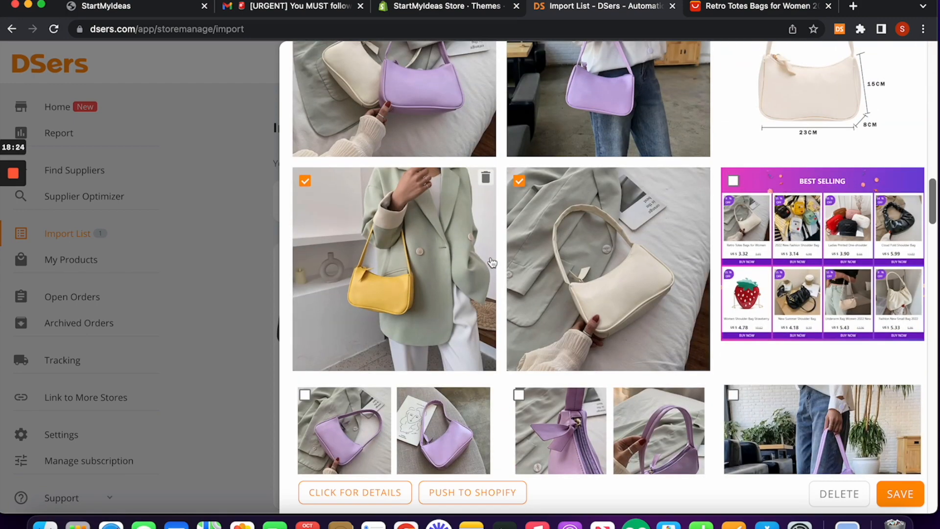
pyautogui.scroll(-2, 591, 329)
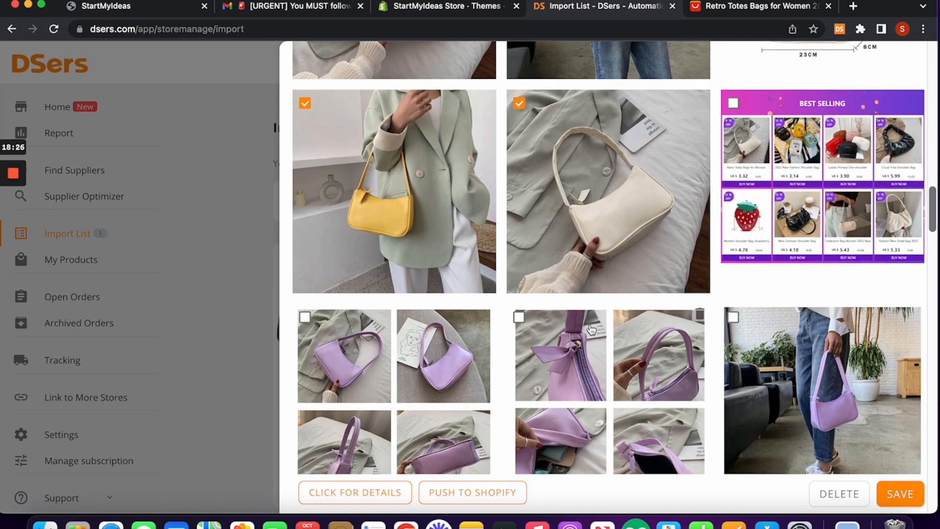
pyautogui.scroll(-2, 592, 329)
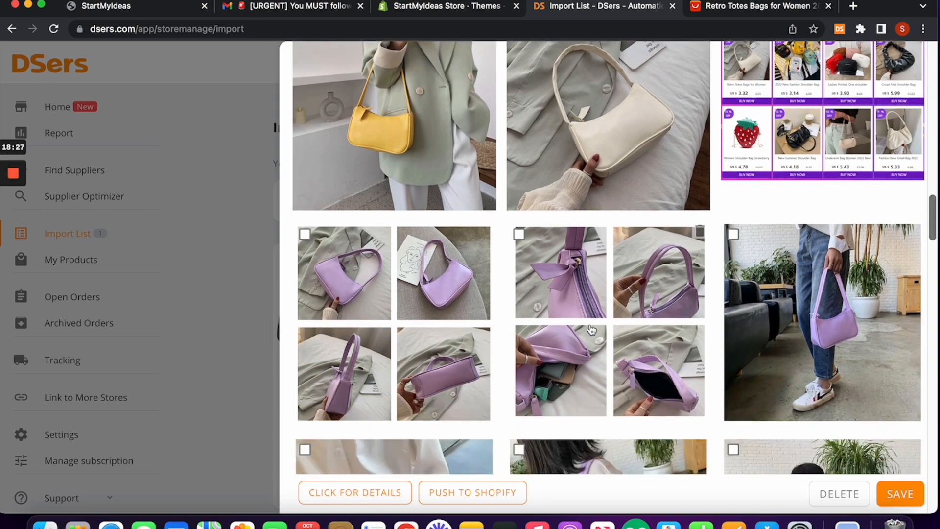
pyautogui.click(733, 235)
pyautogui.scroll(-2, 459, 320)
pyautogui.scroll(-4, 459, 319)
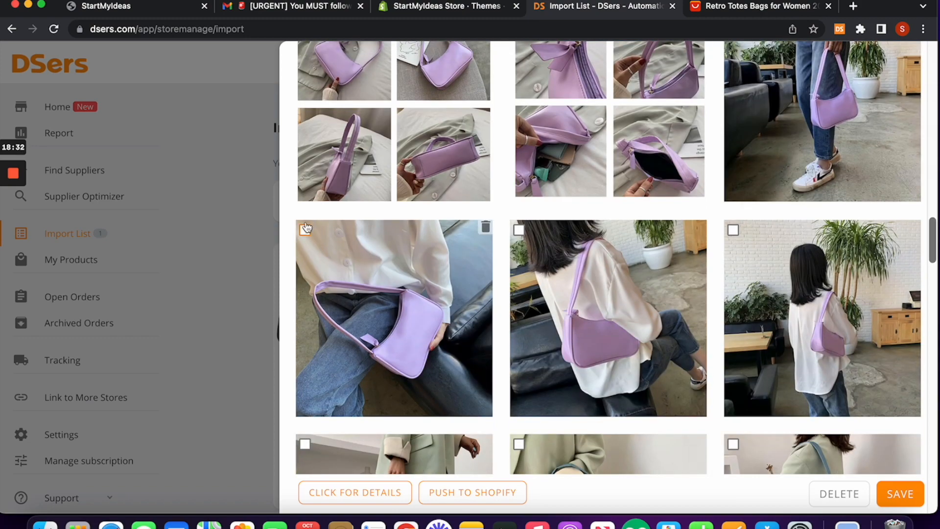
pyautogui.click(305, 232)
pyautogui.click(733, 230)
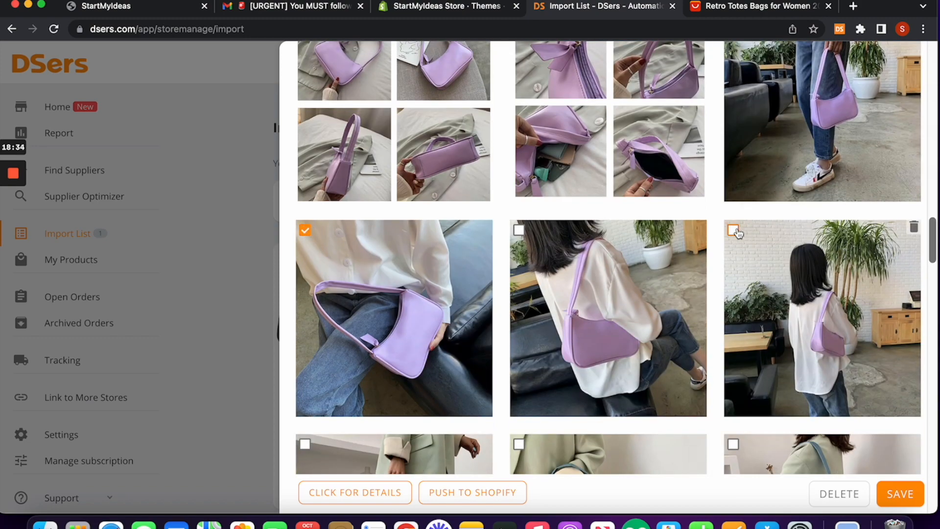
pyautogui.scroll(10, 746, 350)
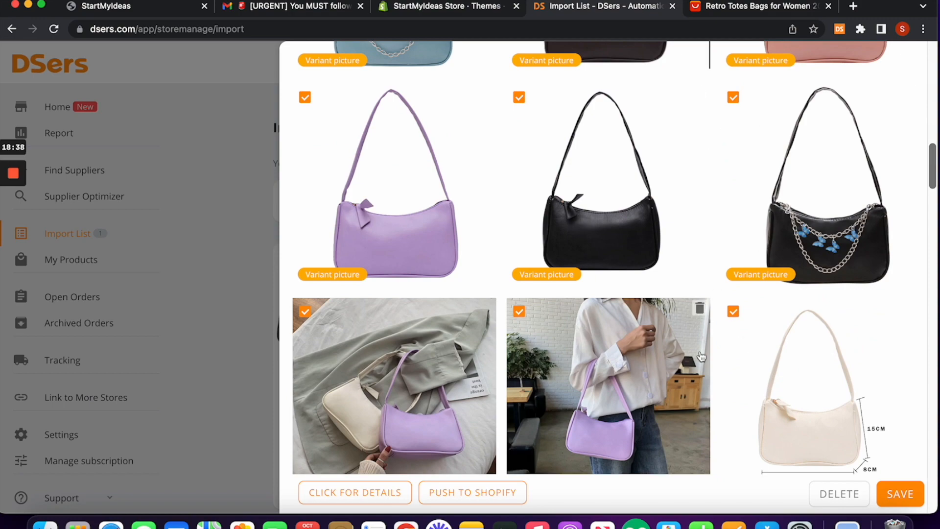
pyautogui.scroll(-1, 737, 319)
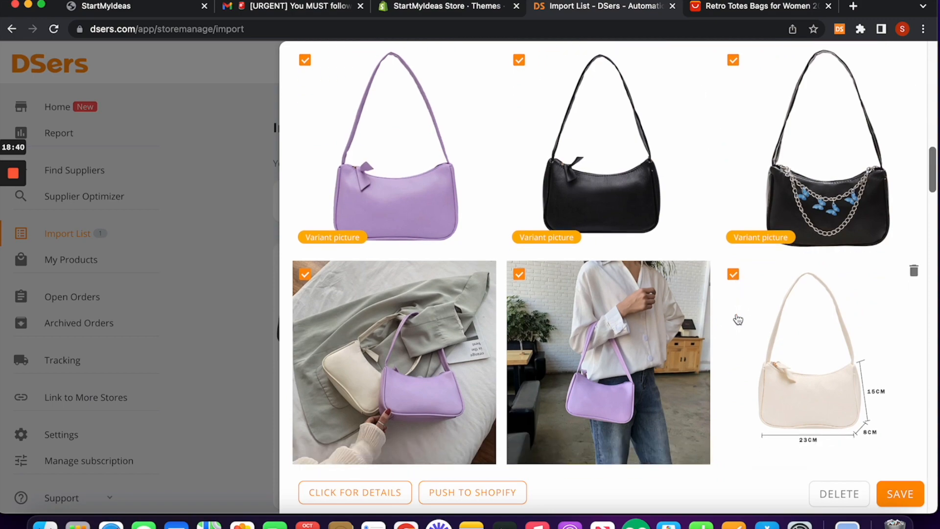
pyautogui.scroll(10, 737, 319)
pyautogui.scroll(3, 738, 319)
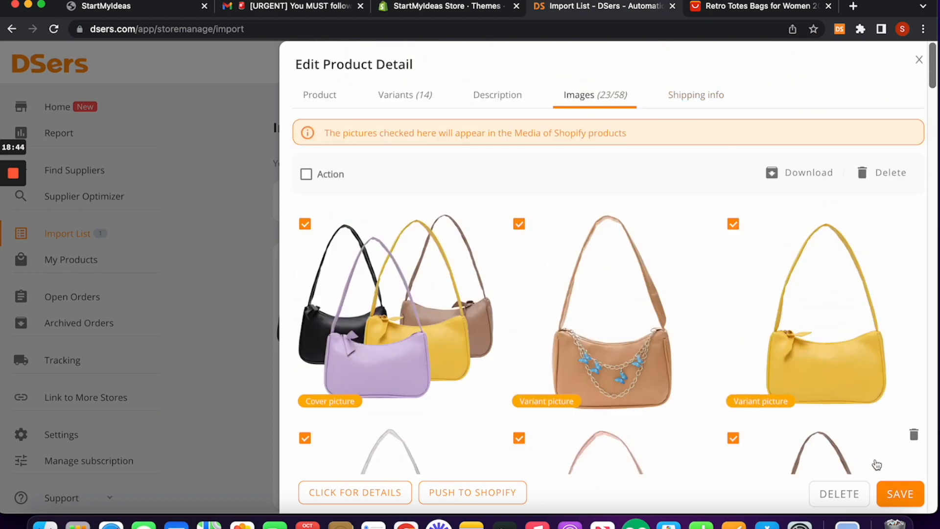
# Step: Save the purse edits and tick Also publish to Online Store in the push options
pyautogui.click(900, 495)
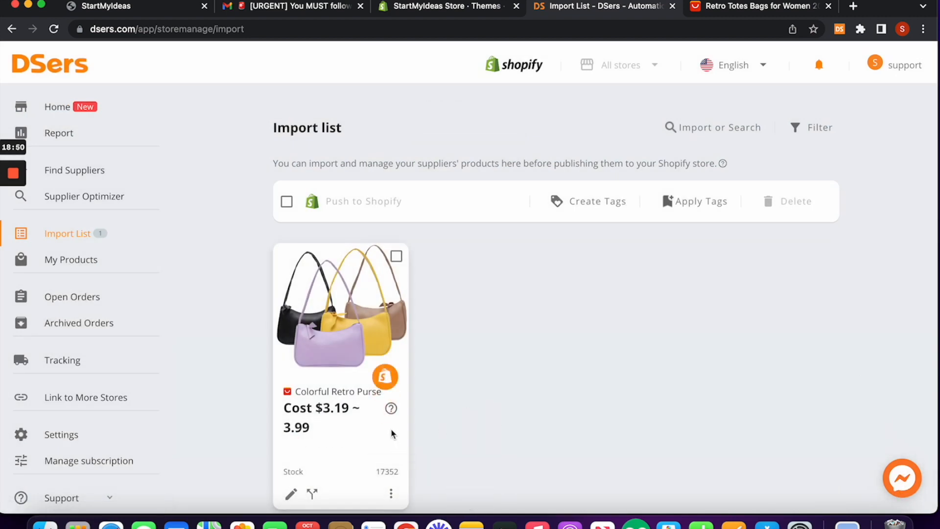
pyautogui.moveTo(390, 408)
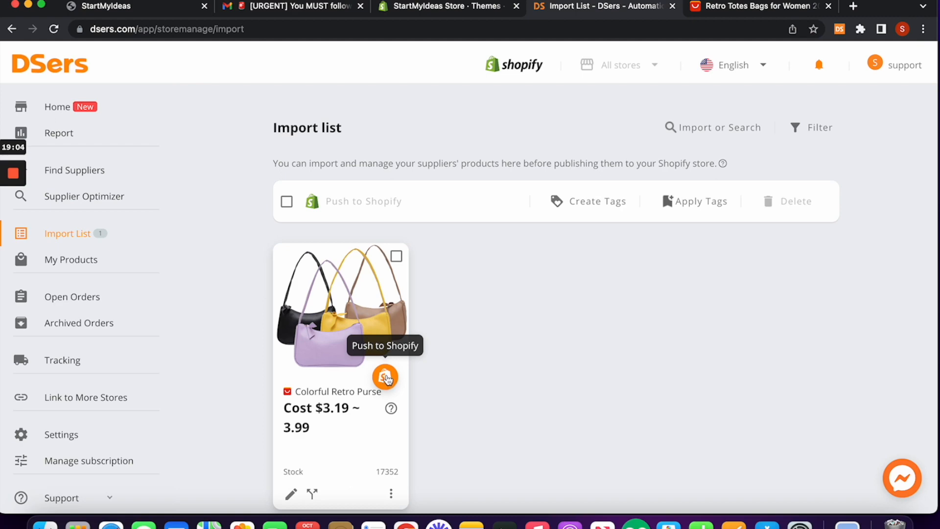
pyautogui.click(386, 377)
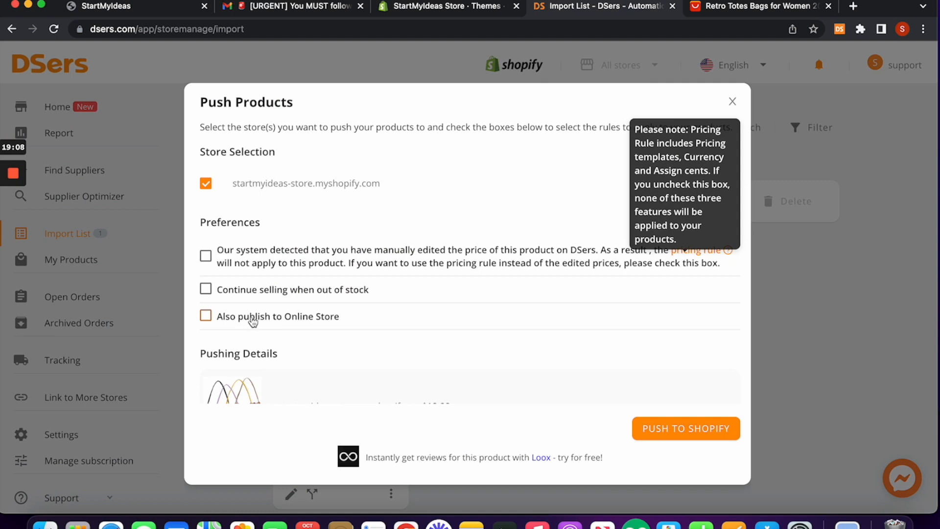
pyautogui.scroll(-1, 207, 317)
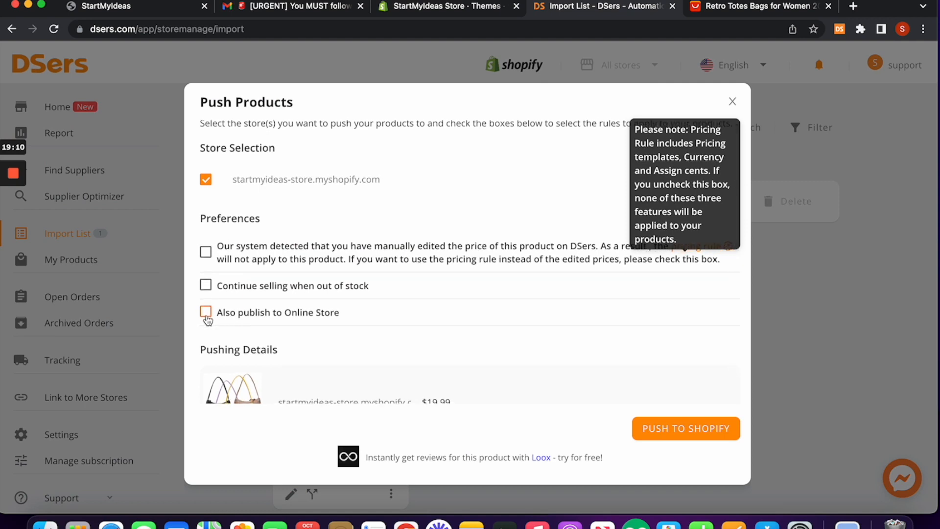
pyautogui.click(205, 313)
# Step: Close the push options without pushing and reopen the Colorful Retro Purse's product details
pyautogui.scroll(-1, 283, 264)
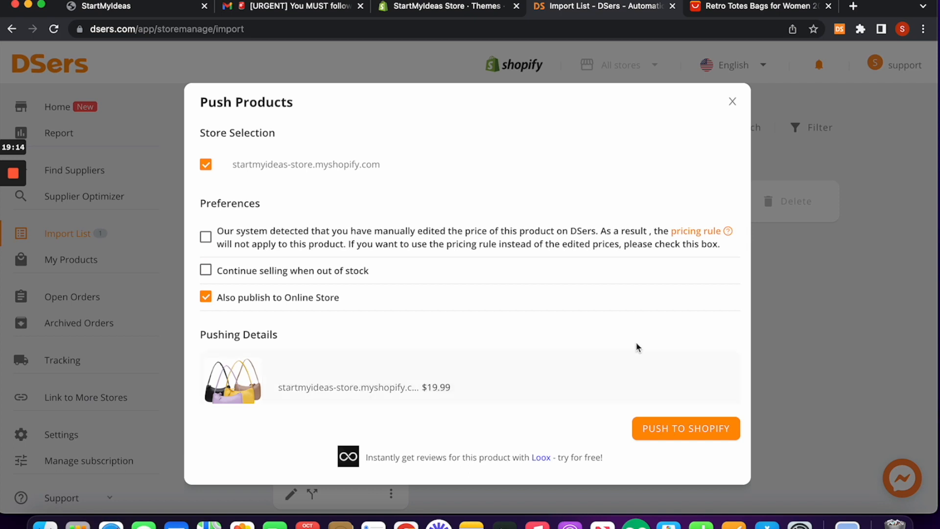
pyautogui.scroll(-1, 481, 357)
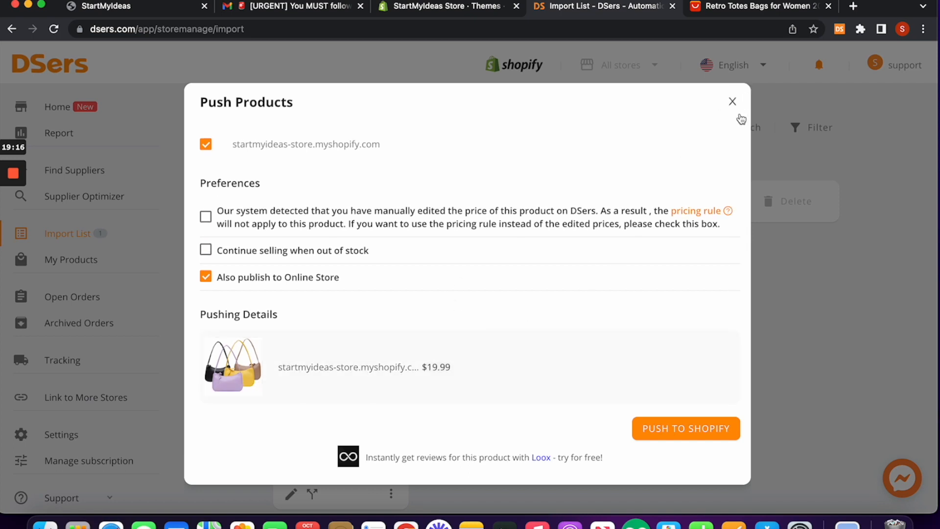
pyautogui.click(732, 101)
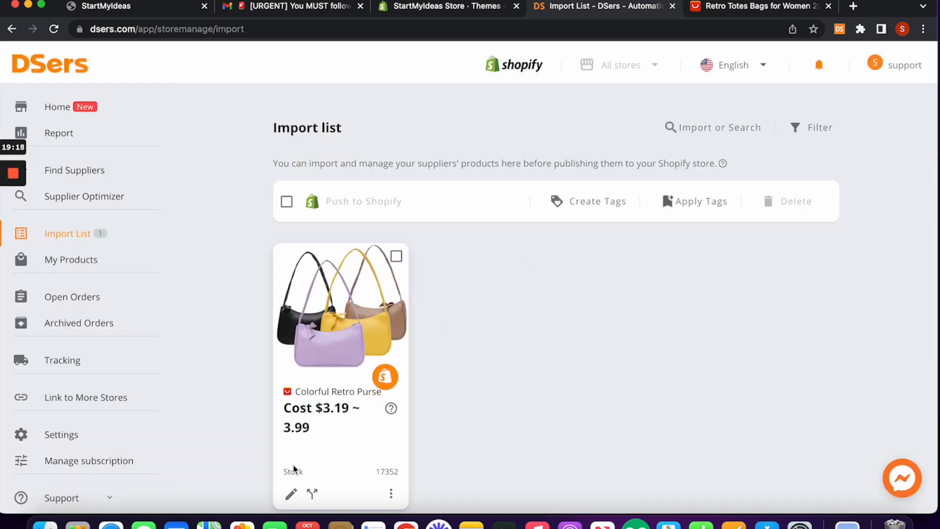
pyautogui.click(290, 493)
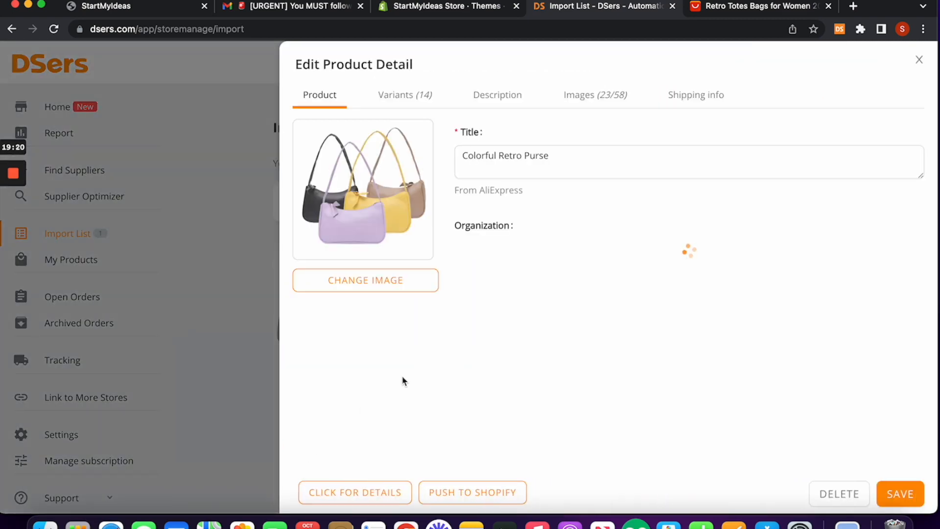
# Step: Add the purse to the Home page collection and save, getting "Update success!"
pyautogui.scroll(-1, 594, 225)
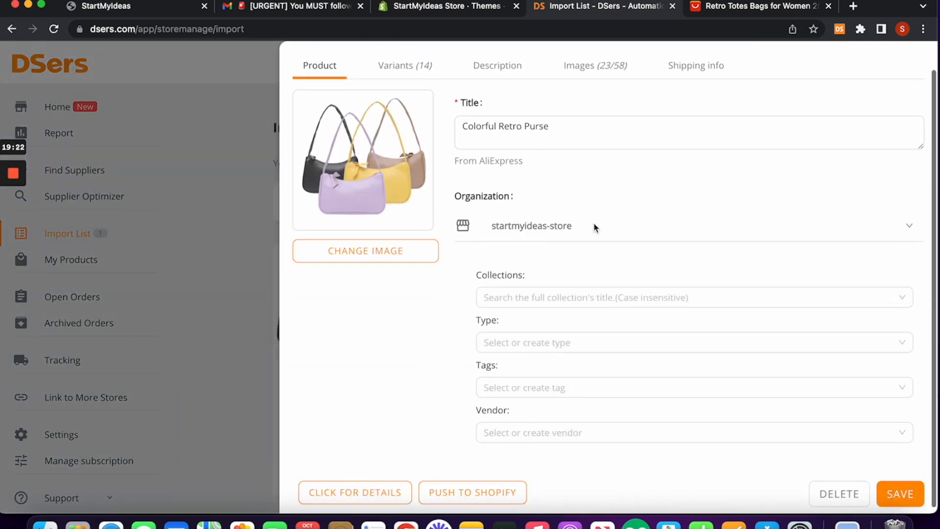
pyautogui.scroll(1, 595, 228)
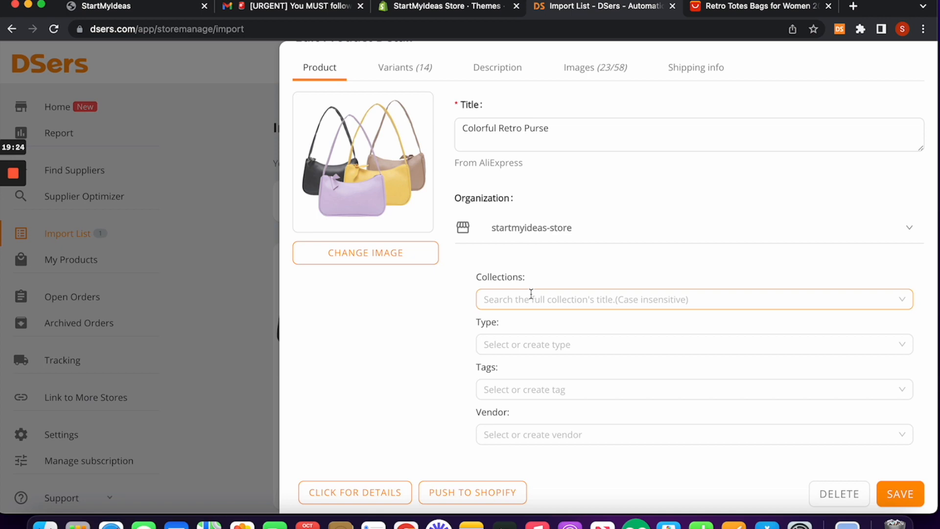
pyautogui.click(628, 302)
pyautogui.click(522, 333)
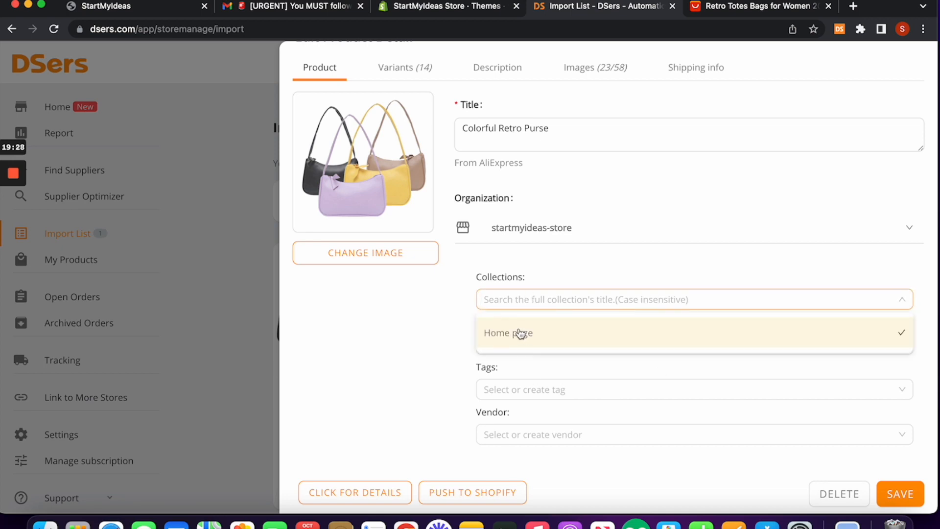
pyautogui.click(596, 272)
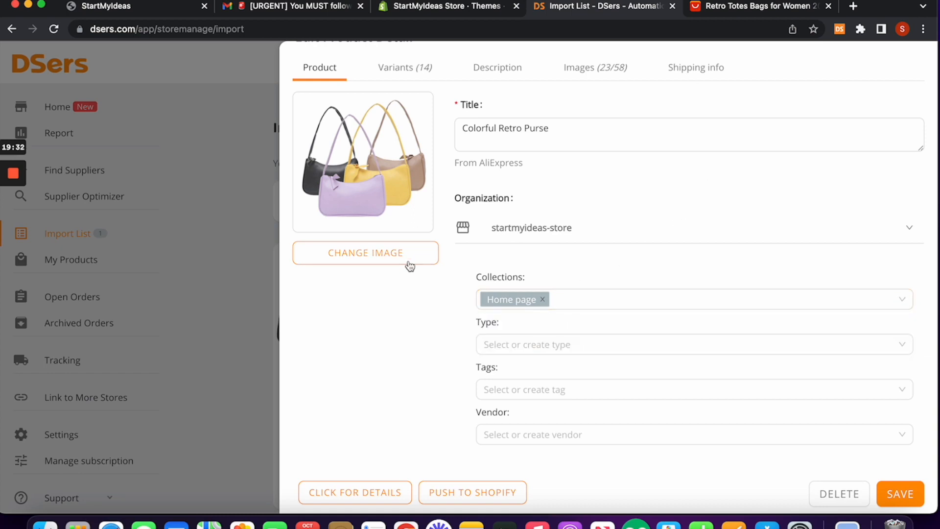
pyautogui.click(900, 493)
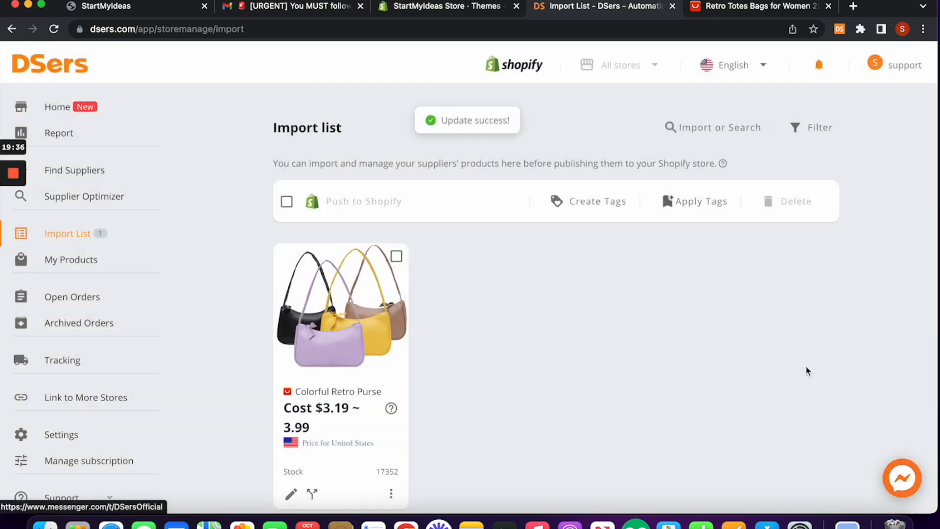
pyautogui.moveTo(383, 379)
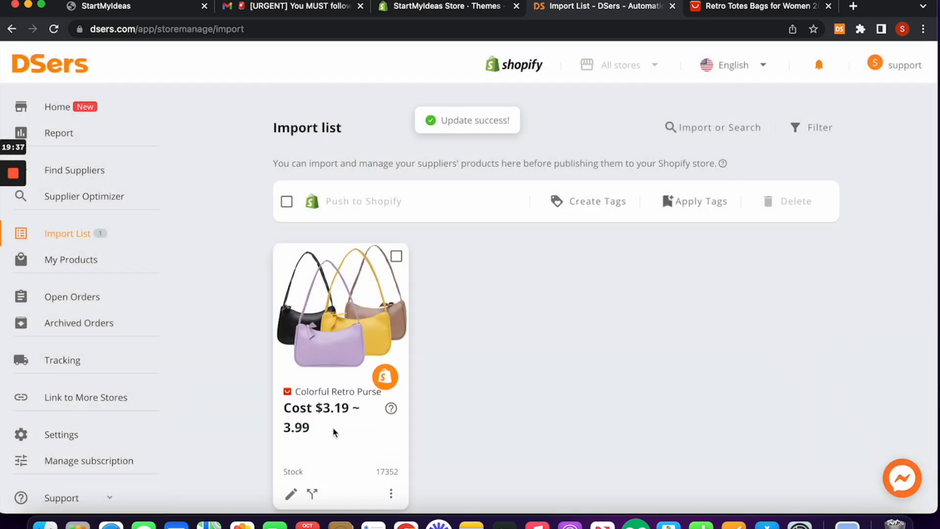
# Step: Push the Colorful Retro Purse to Shopify, also publishing it to the Online Store
pyautogui.click(383, 377)
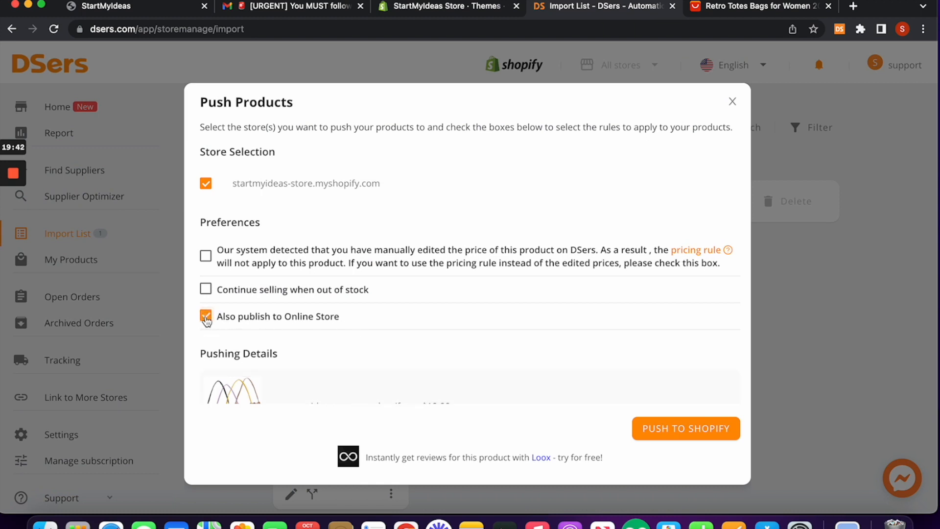
pyautogui.click(690, 438)
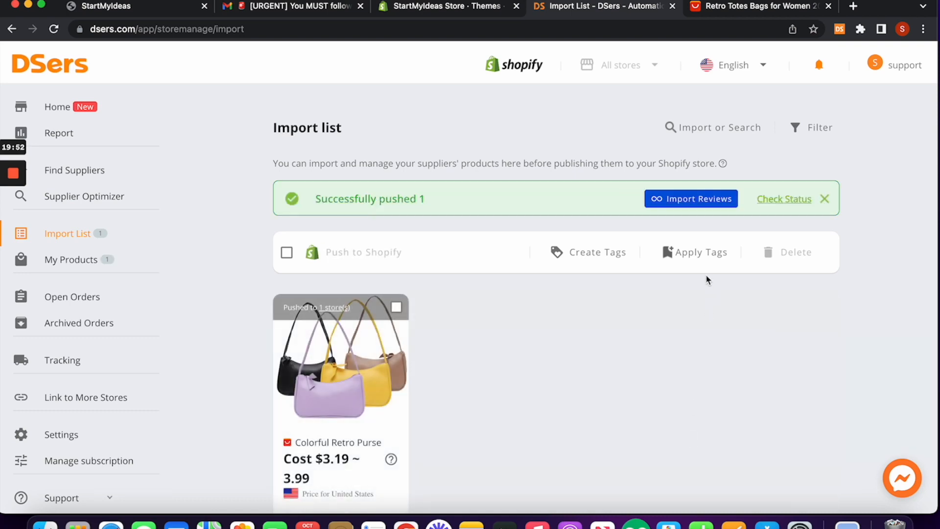
# Step: Confirm Colorful Retro Purse is listed as Active in Shopify's products list
pyautogui.click(449, 7)
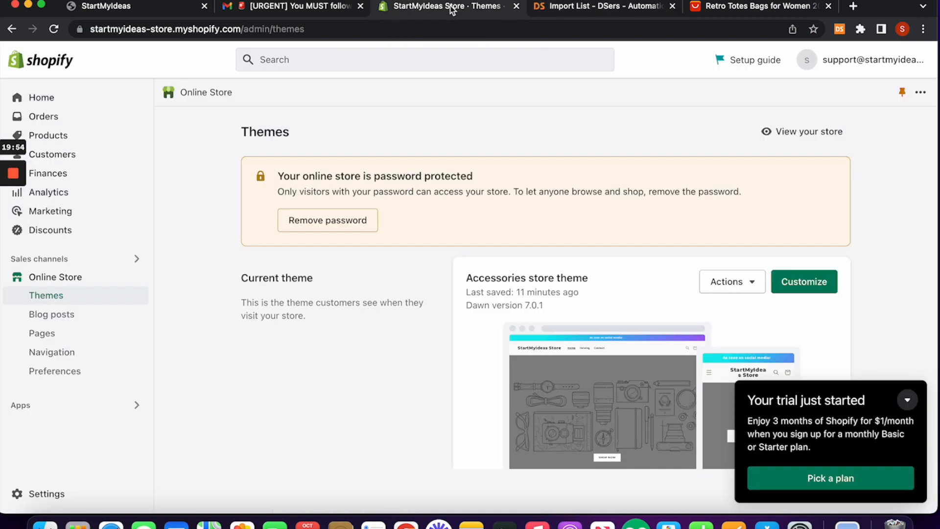
pyautogui.click(93, 135)
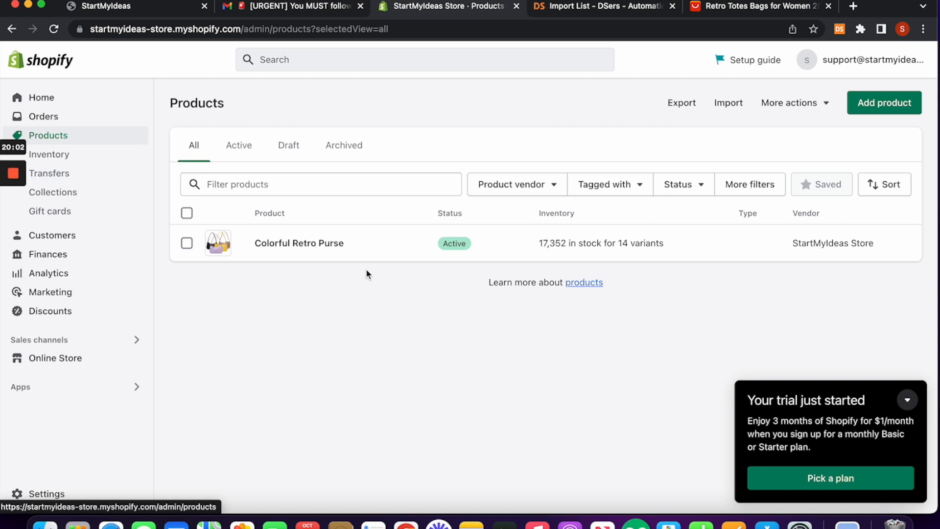
pyautogui.click(556, 9)
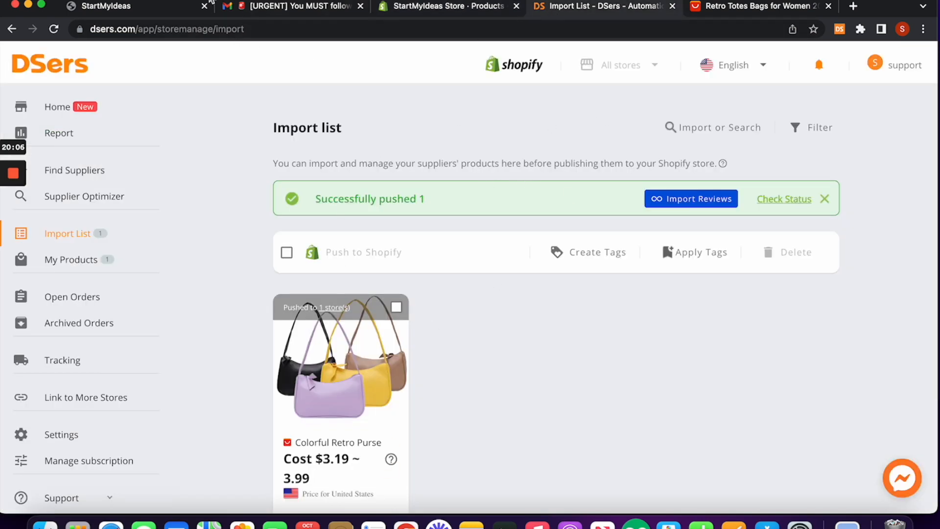
# Step: Bring Accessories Store Products.pdf with its product links to the front in Preview
pyautogui.moveTo(210, 1); pyautogui.dragTo(455, 2)
pyautogui.scroll(-1, 123, 223)
pyautogui.click(120, 207)
pyautogui.scroll(-1, 120, 206)
pyautogui.scroll(2, 120, 206)
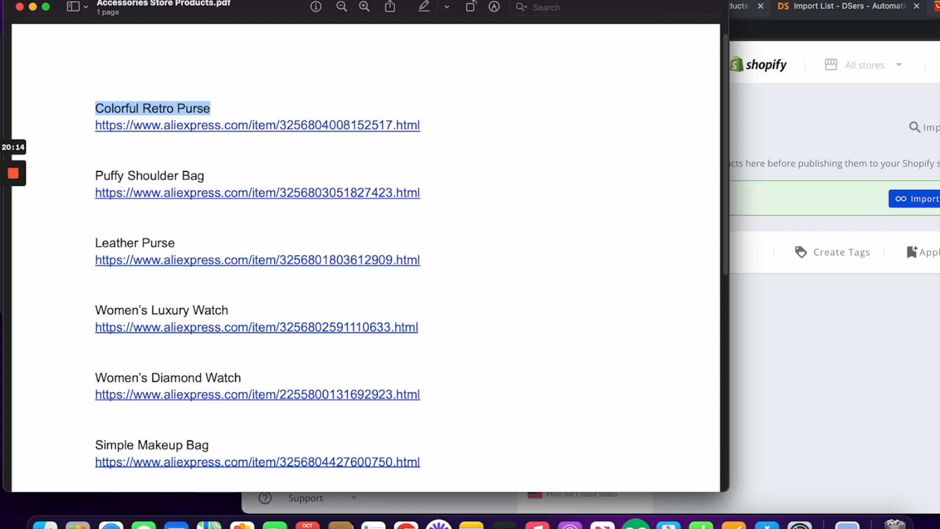
# Step: Put the browser back in place, view the purse's AliExpress page, then open DSers' import-by-URL box
pyautogui.click(754, 1)
pyautogui.moveTo(763, 2); pyautogui.dragTo(521, 1)
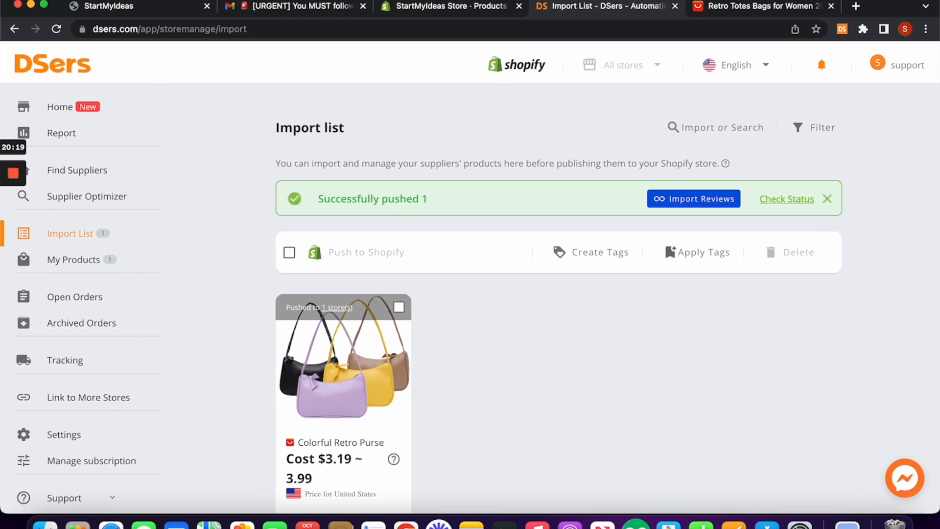
pyautogui.click(747, 13)
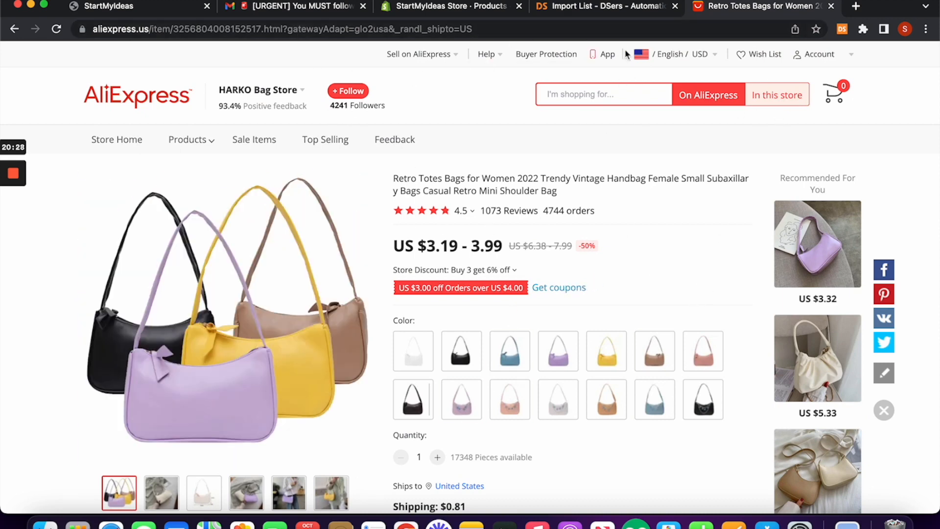
pyautogui.click(621, 6)
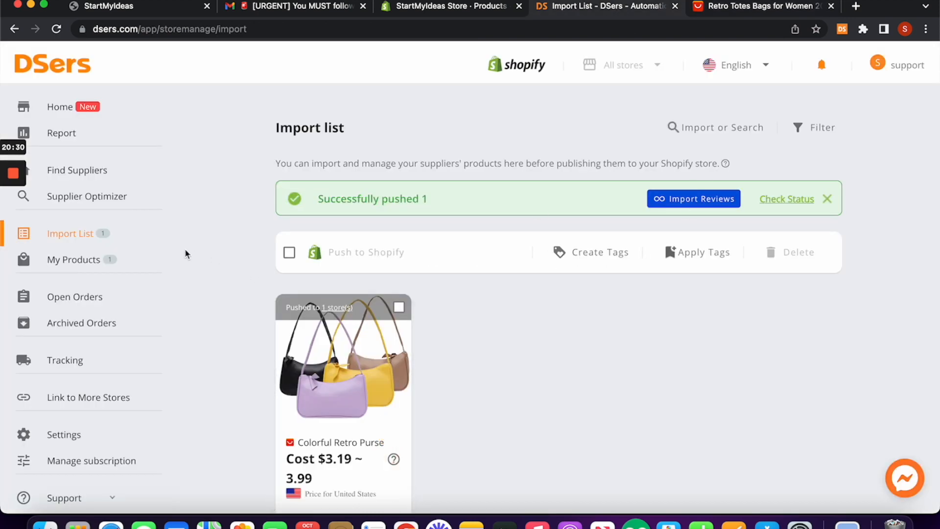
pyautogui.click(690, 127)
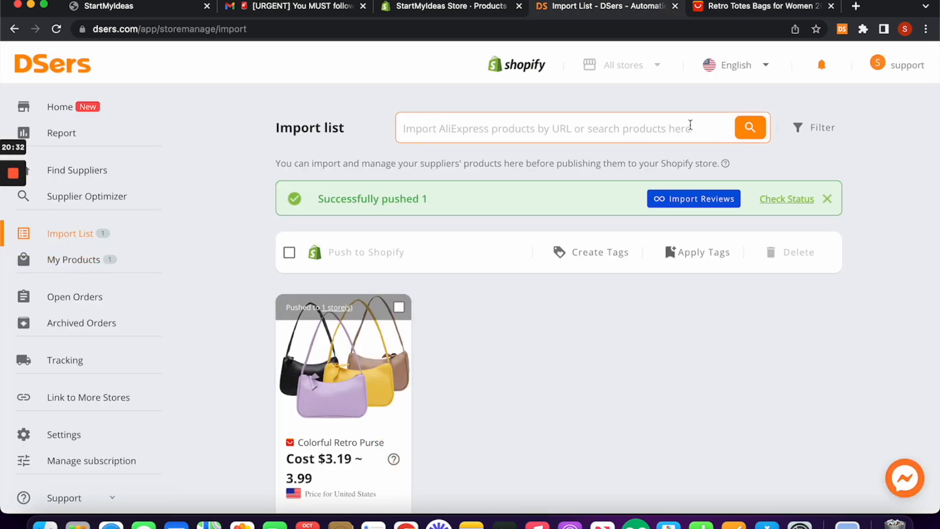
# Step: Open the recommended Fashion New Small Bag 2022 at US $5.33 on AliExpress, then return to DSers
pyautogui.click(725, 8)
pyautogui.scroll(-1, 515, 394)
pyautogui.scroll(1, 516, 394)
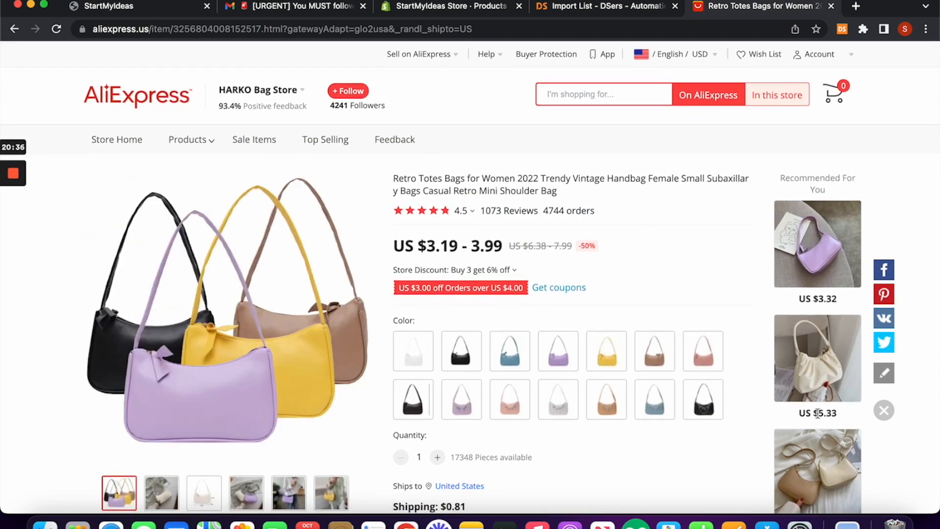
pyautogui.click(819, 386)
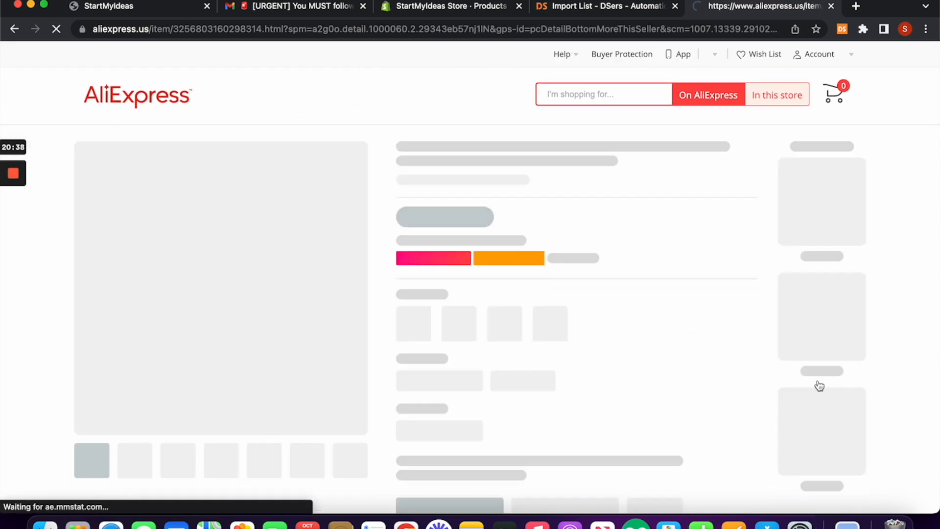
pyautogui.scroll(-3, 660, 285)
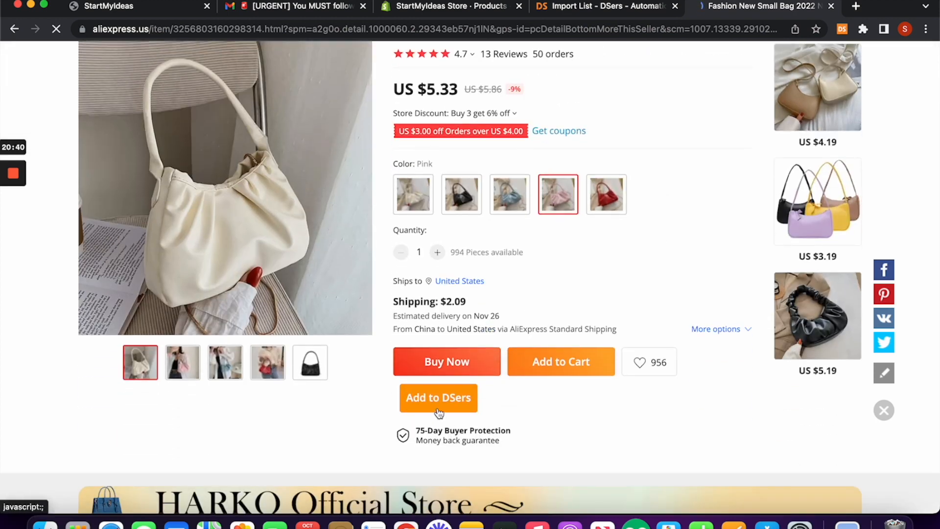
pyautogui.click(633, 11)
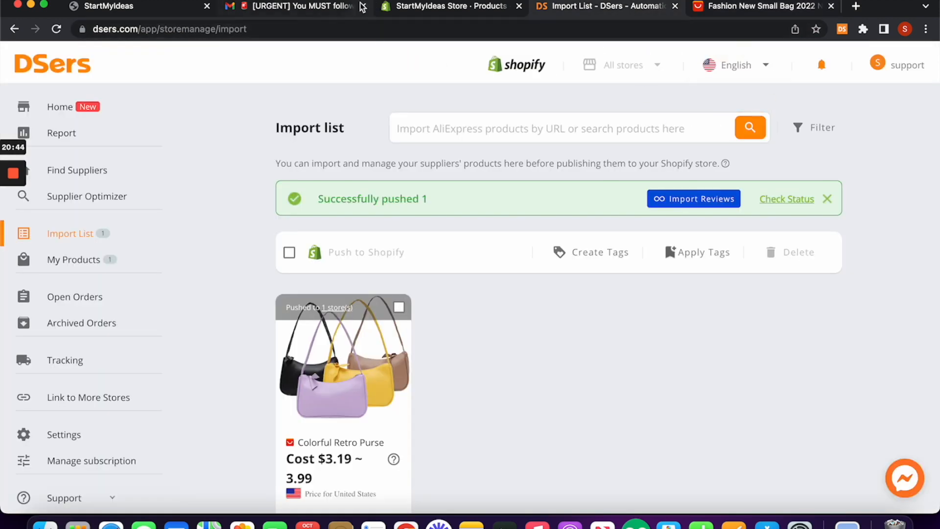
# Step: Open the live storefront and find Colorful Retro Purse under Trending Products at $19.99, down from $100.00
pyautogui.click(398, 7)
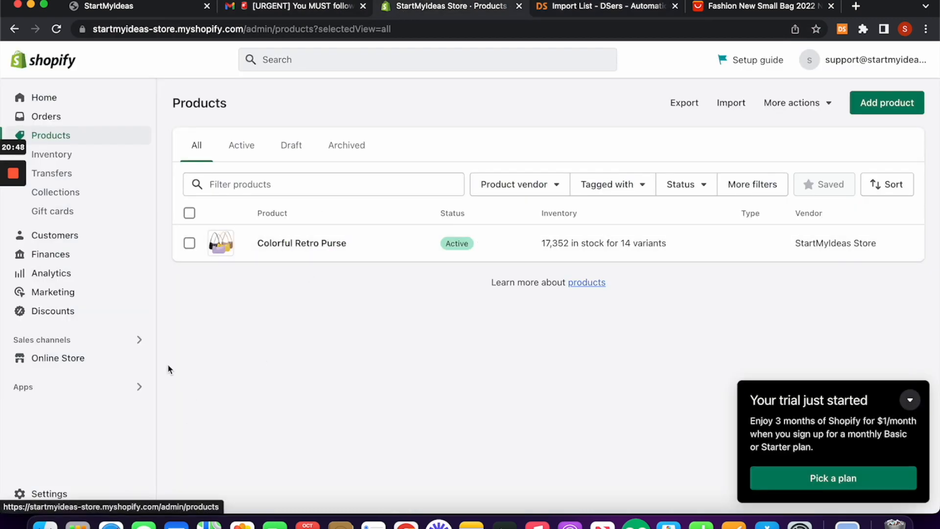
pyautogui.click(89, 360)
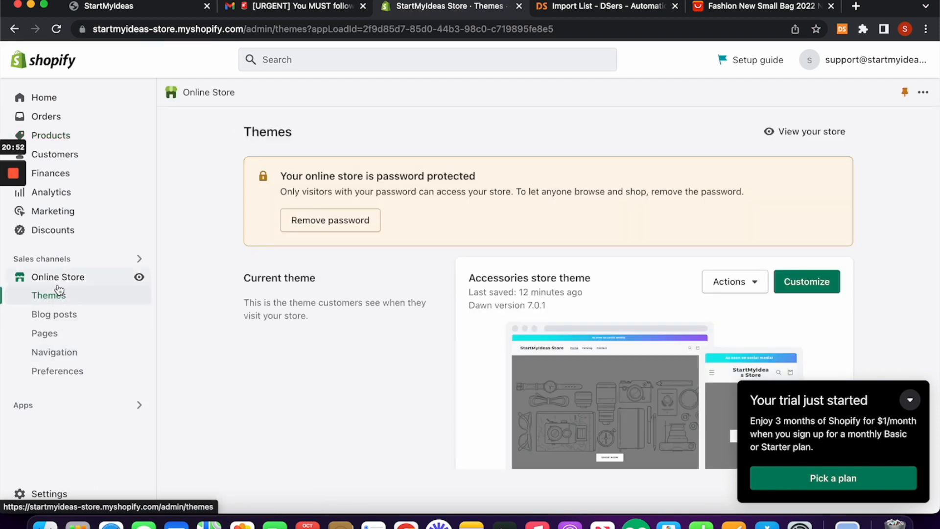
pyautogui.click(139, 278)
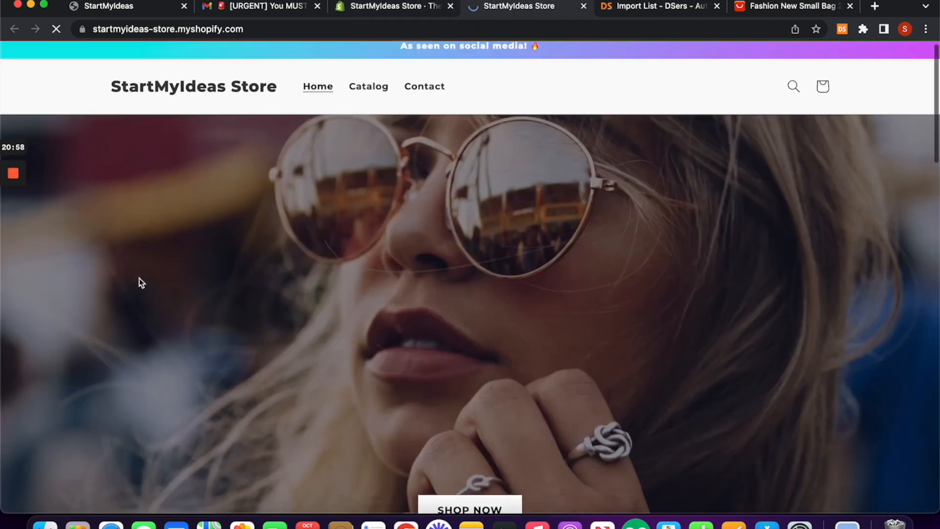
pyautogui.scroll(-6, 321, 193)
pyautogui.scroll(-7, 322, 193)
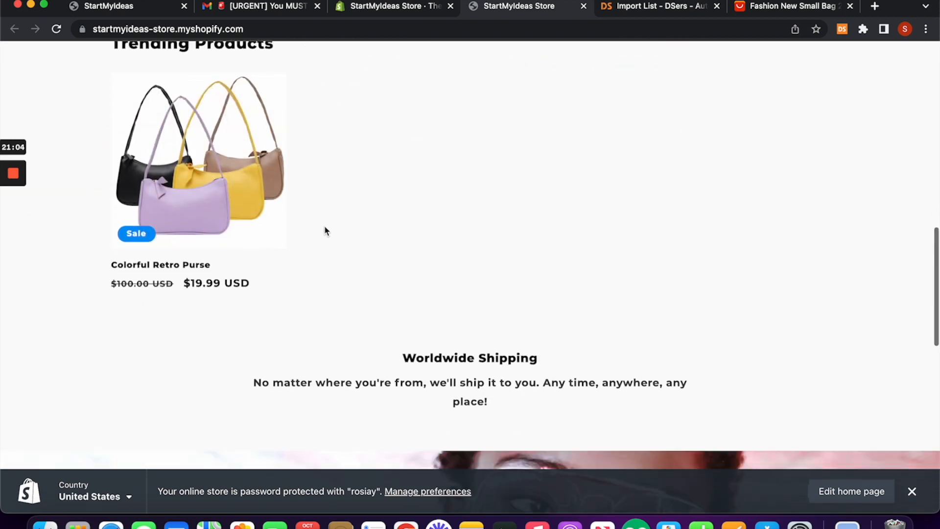
pyautogui.scroll(2, 325, 230)
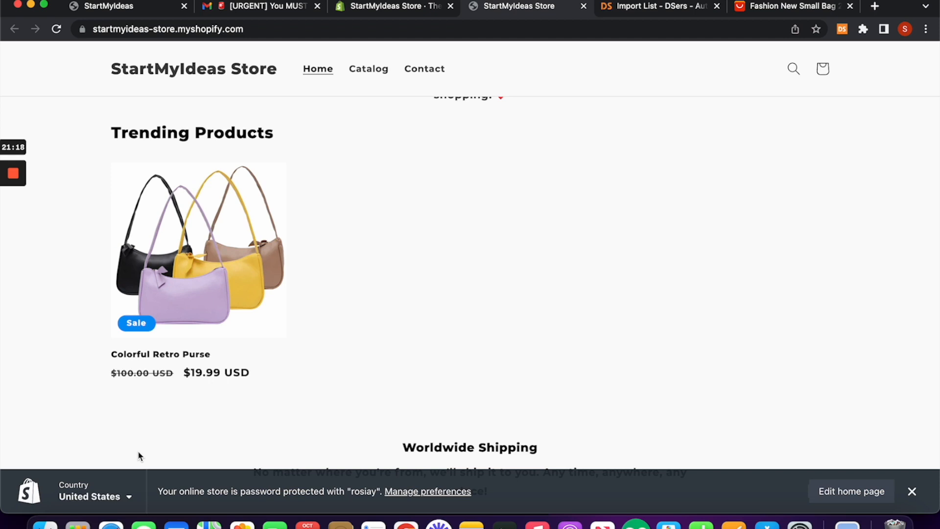
pyautogui.scroll(-3, 138, 456)
pyautogui.scroll(2, 233, 286)
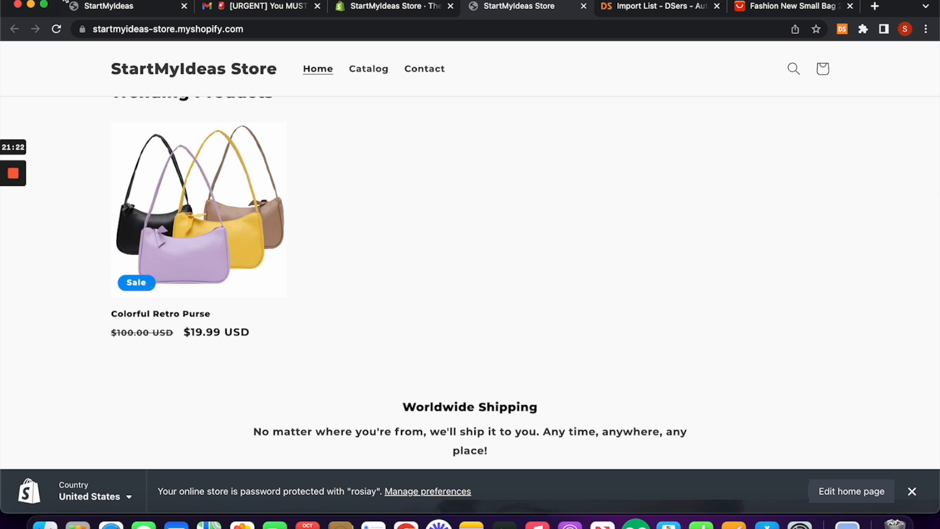
pyautogui.moveTo(65, 2); pyautogui.dragTo(203, 2)
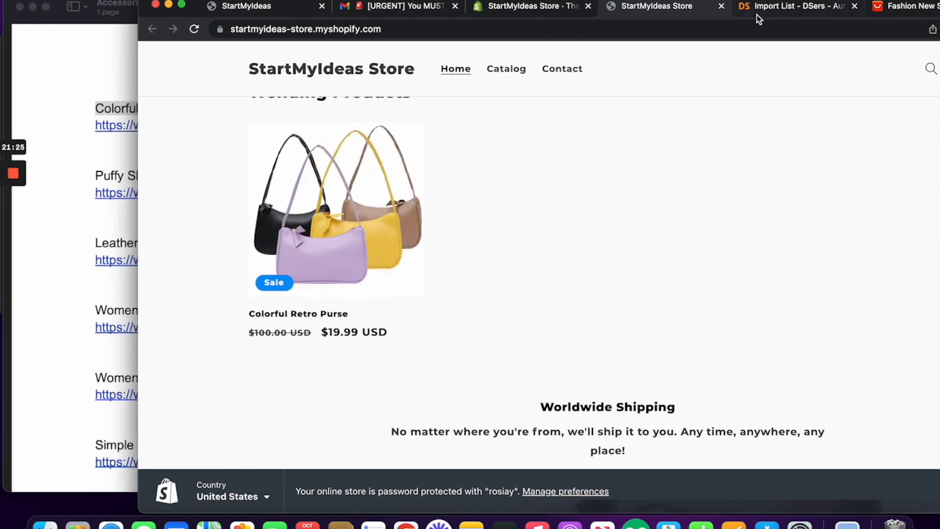
pyautogui.moveTo(752, 3); pyautogui.dragTo(610, 2)
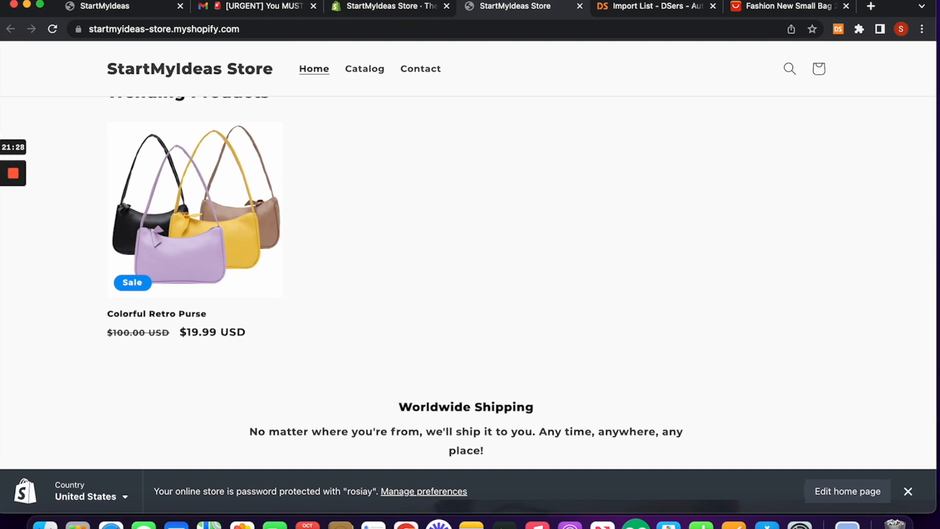
# Step: Open Pick a plan from admin Home: Basic $1/month for 3 months, Shopify $79, Advanced $299
pyautogui.click(378, 5)
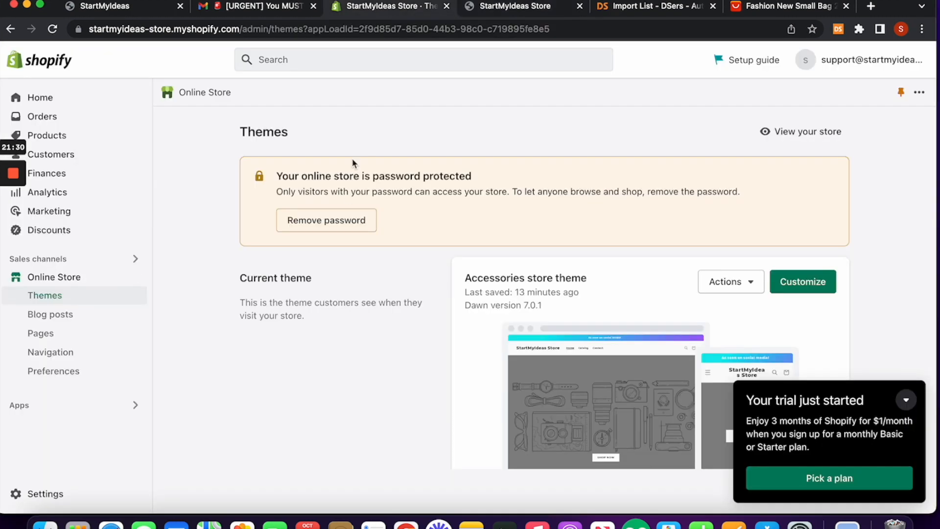
pyautogui.click(74, 102)
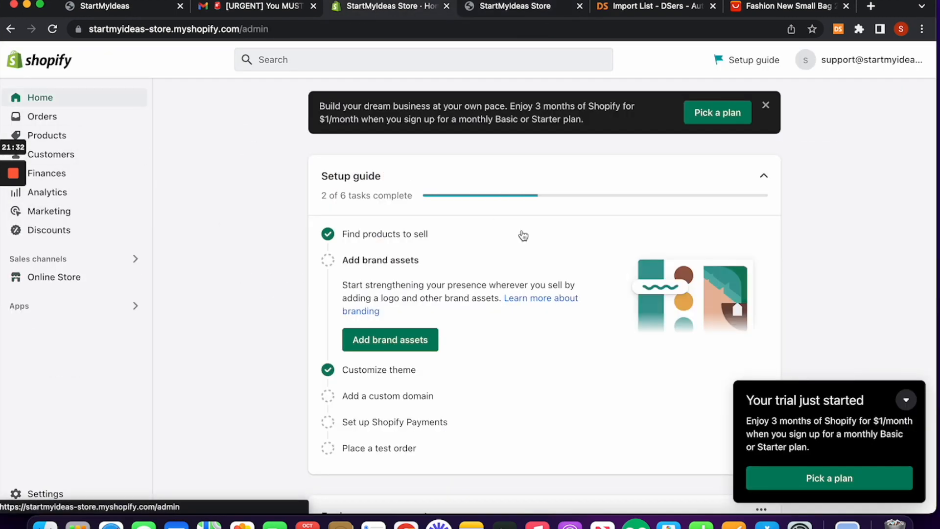
pyautogui.click(871, 484)
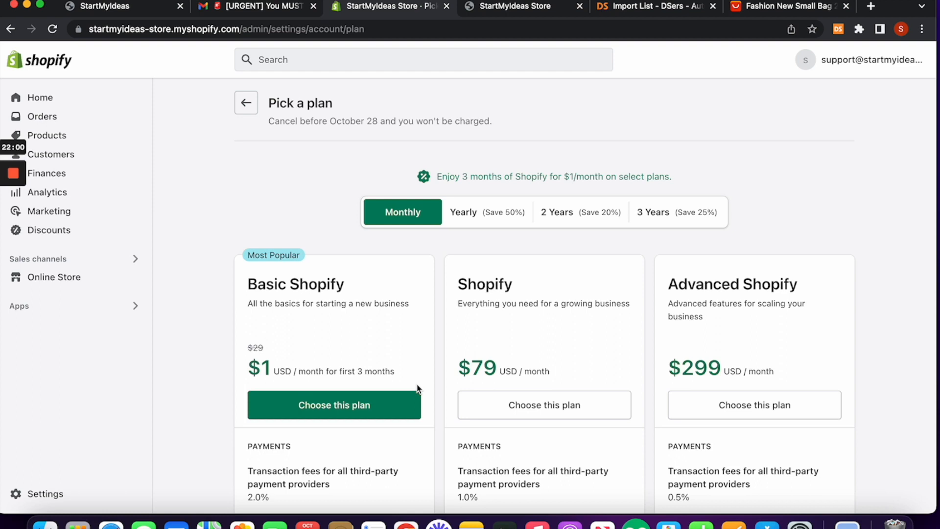
pyautogui.click(245, 105)
pyautogui.click(10, 29)
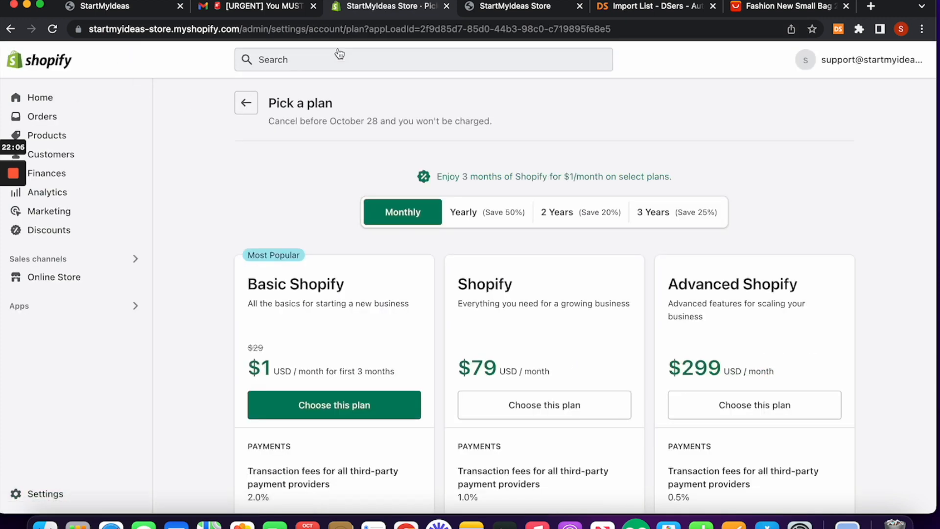
pyautogui.click(475, 9)
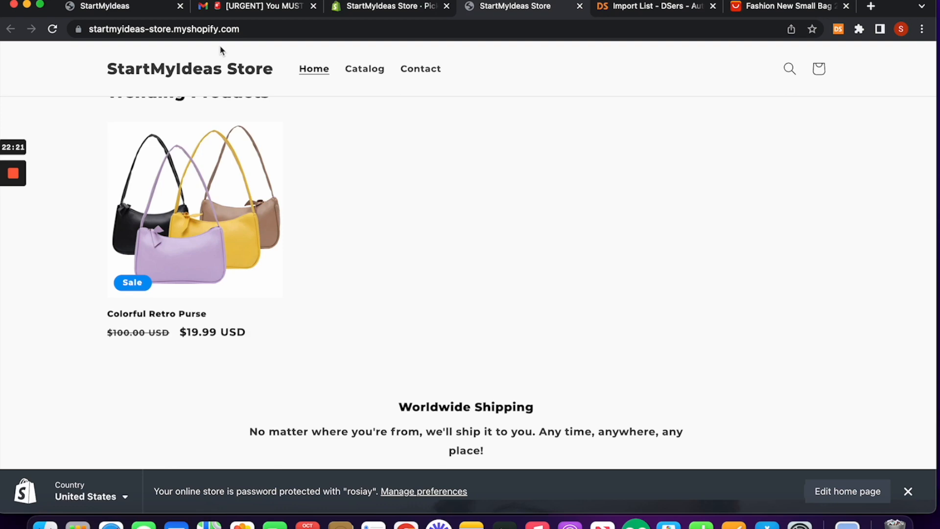
pyautogui.click(399, 7)
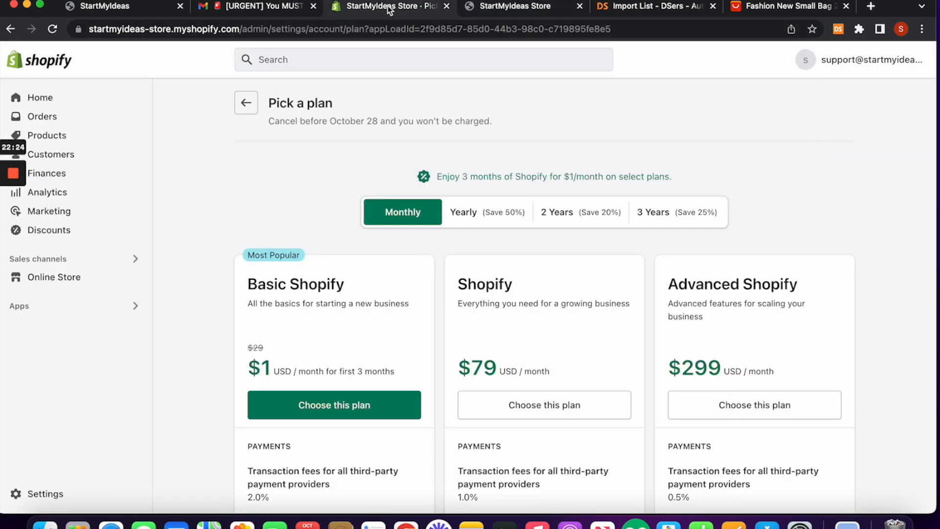
pyautogui.click(38, 489)
# Step: In Settings > Domains, search retropurses.com (unavailable) and shopretropurses.com (available, $15.00/year)
pyautogui.scroll(-3, 173, 414)
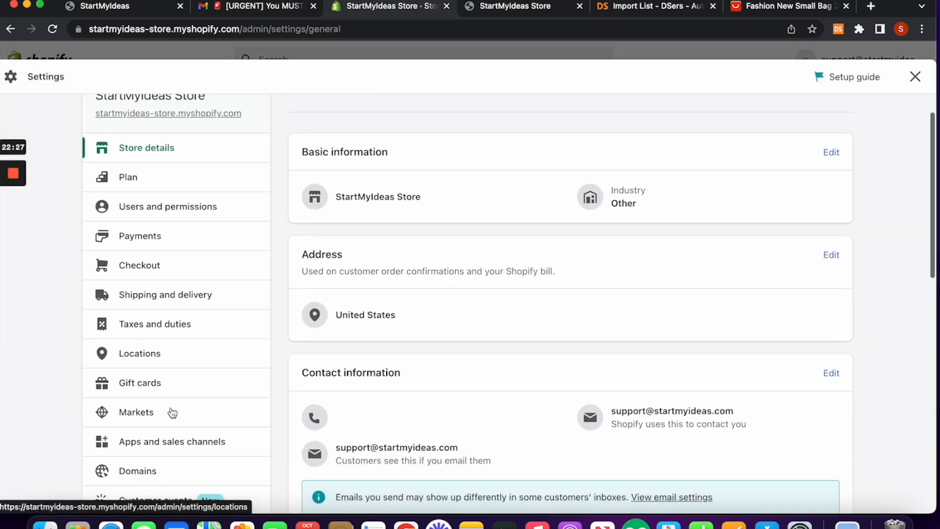
pyautogui.click(165, 438)
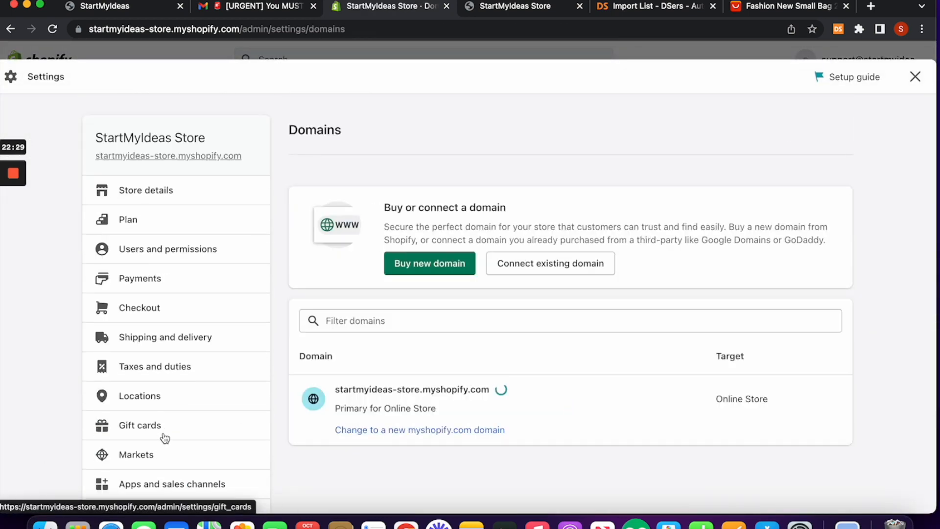
pyautogui.click(430, 266)
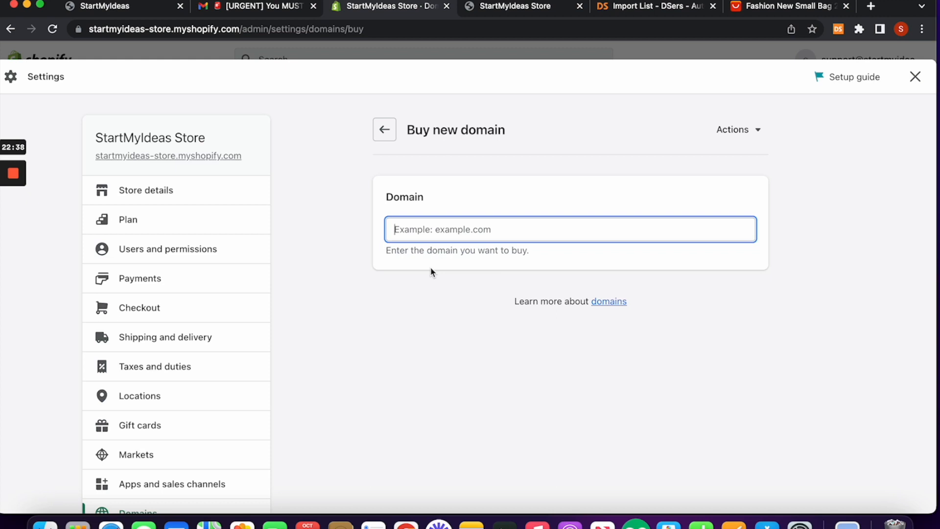
pyautogui.write('retr')
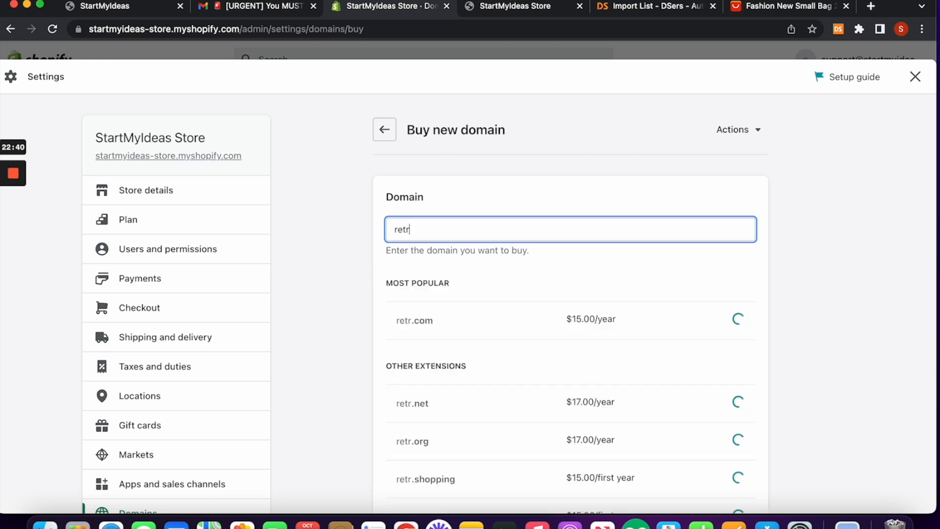
pyautogui.write('opurse')
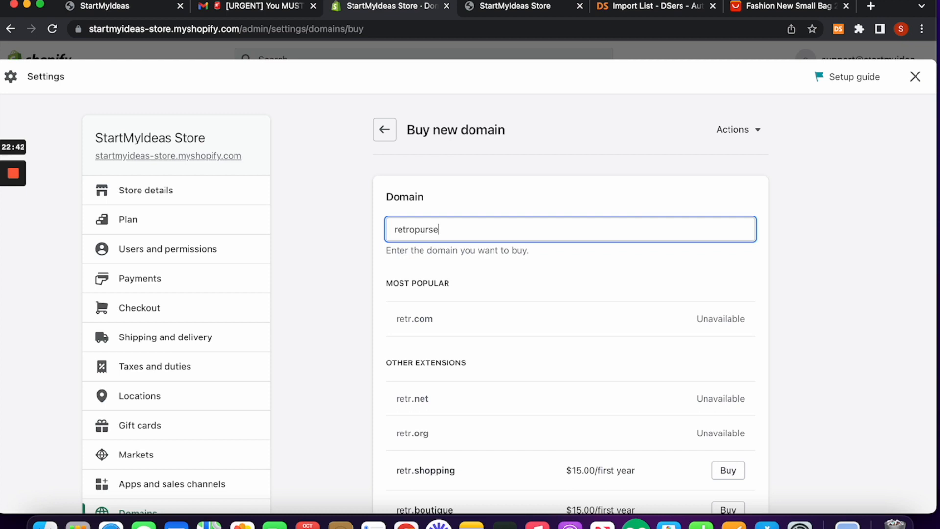
pyautogui.write('s.com')
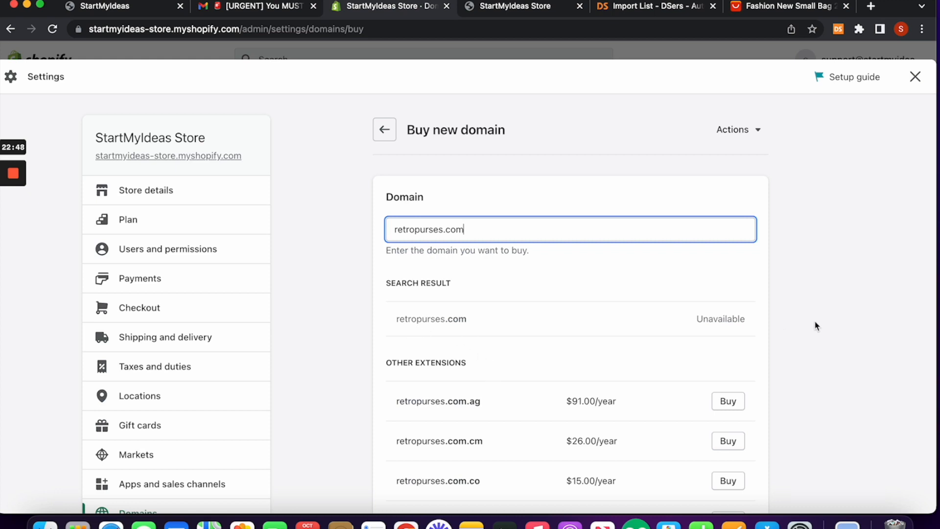
pyautogui.scroll(-2, 544, 404)
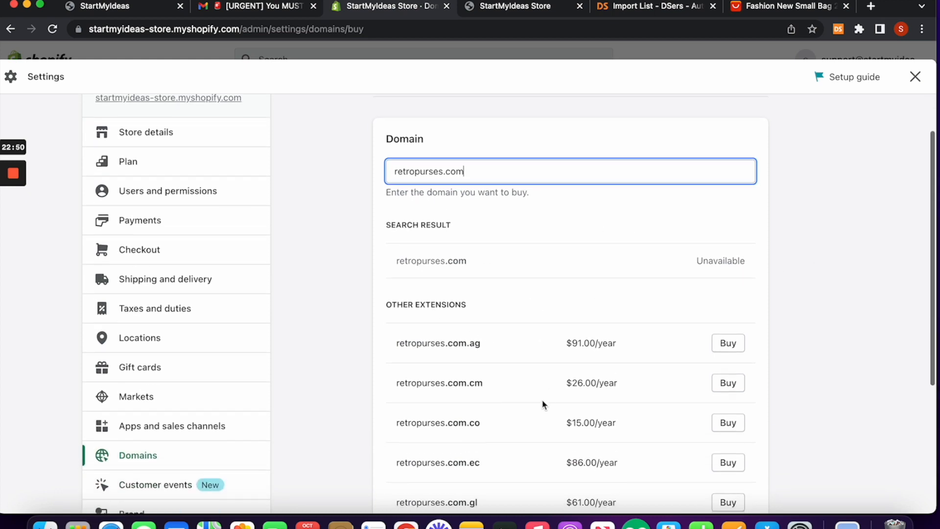
pyautogui.scroll(2, 542, 404)
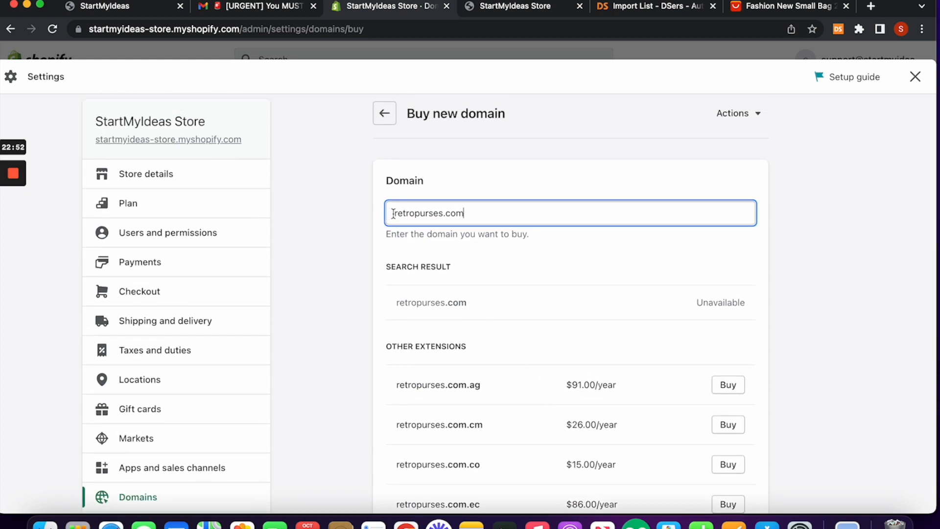
pyautogui.write('shop')
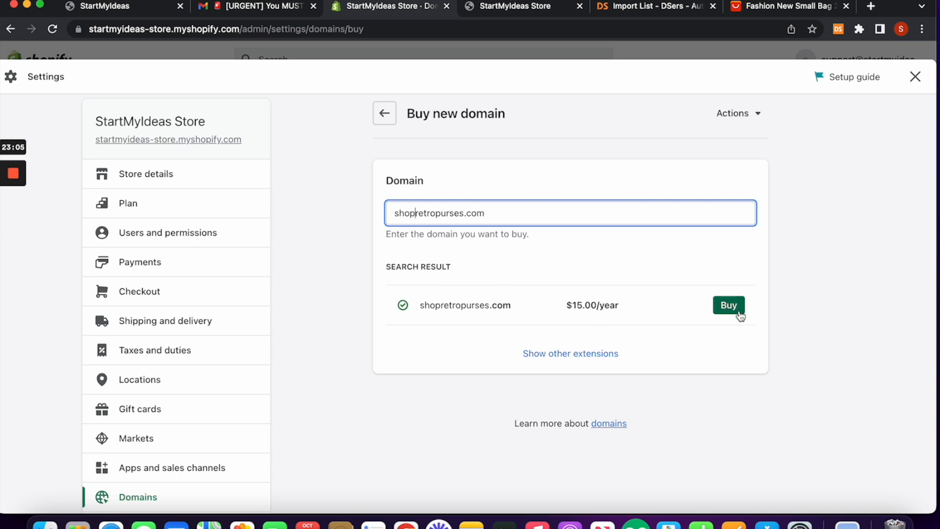
# Step: Glance at the live storefront, then close Settings to return to the plan choices
pyautogui.click(533, 8)
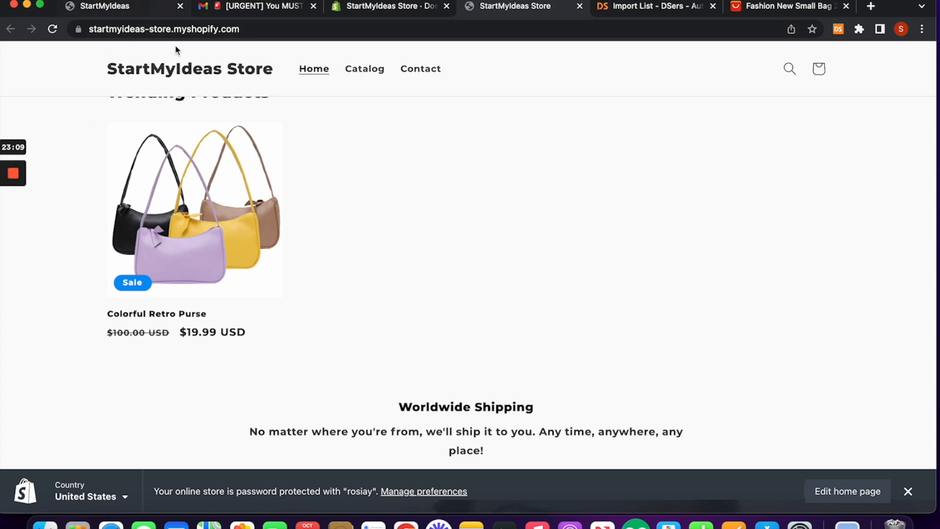
pyautogui.click(369, 7)
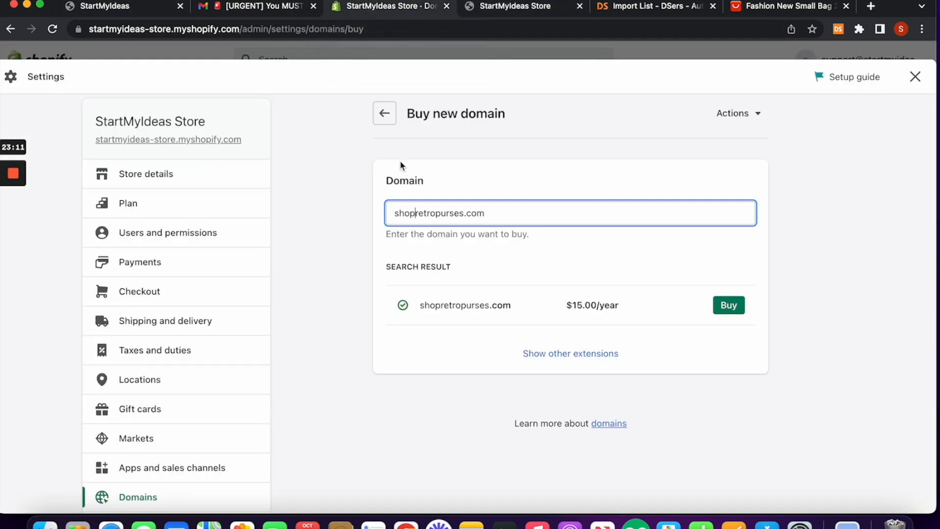
pyautogui.click(498, 12)
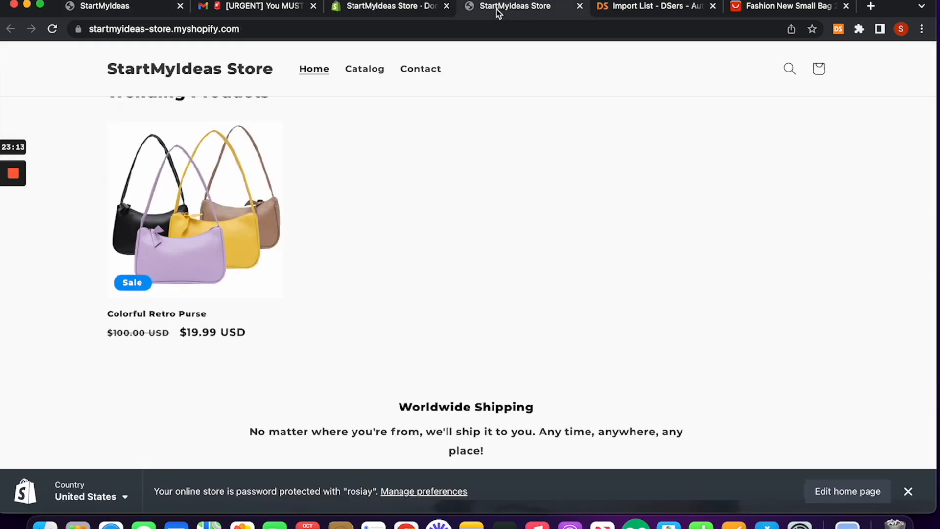
pyautogui.click(429, 11)
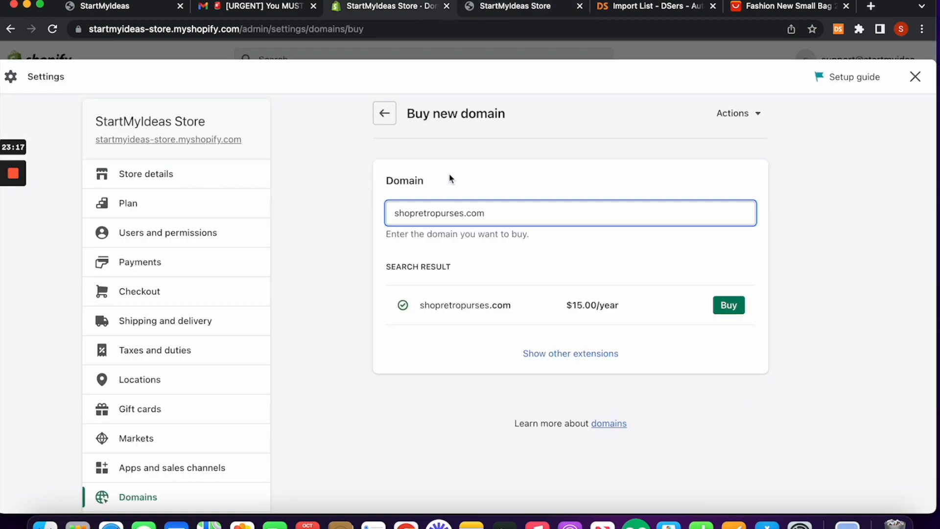
pyautogui.click(536, 10)
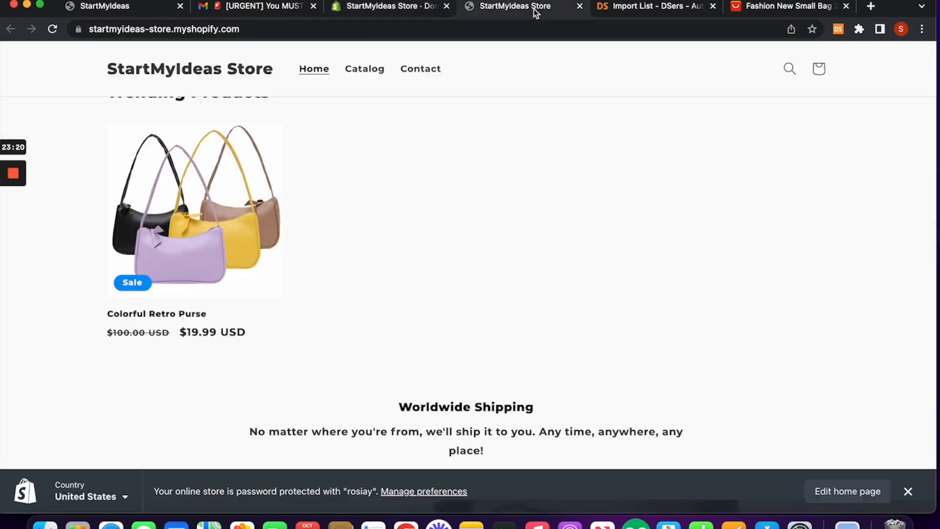
pyautogui.click(406, 14)
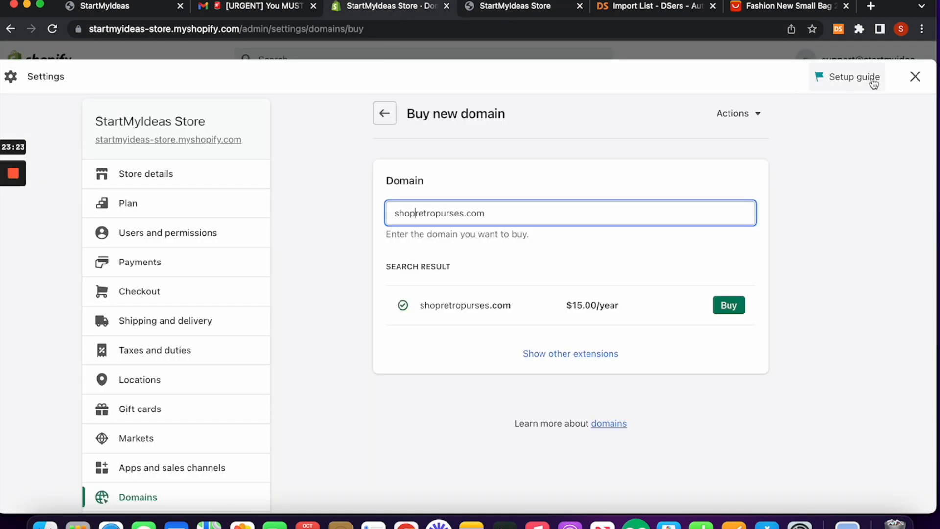
pyautogui.click(913, 77)
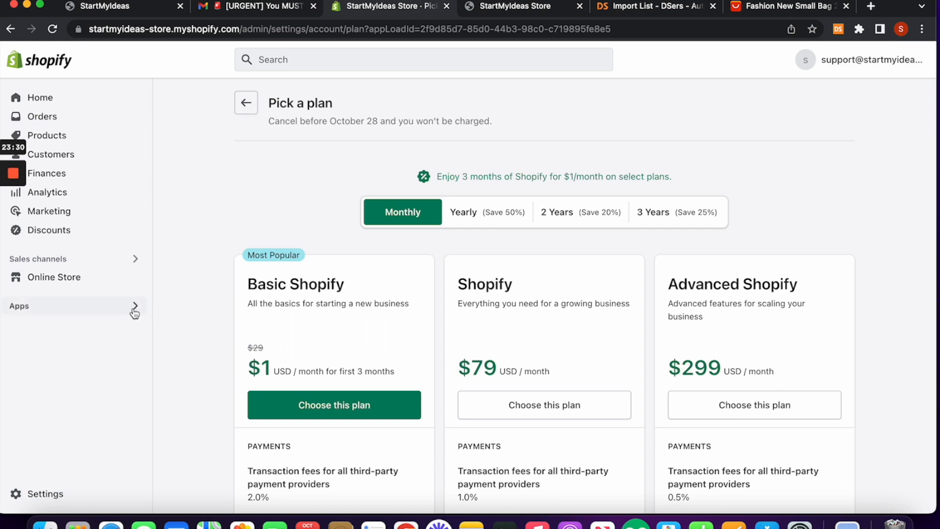
# Step: Load the storefront's web address in an Incognito window to see the 'Opening soon' password page as a visitor
pyautogui.click(505, 6)
pyautogui.click(235, 30)
pyautogui.press('super+c')
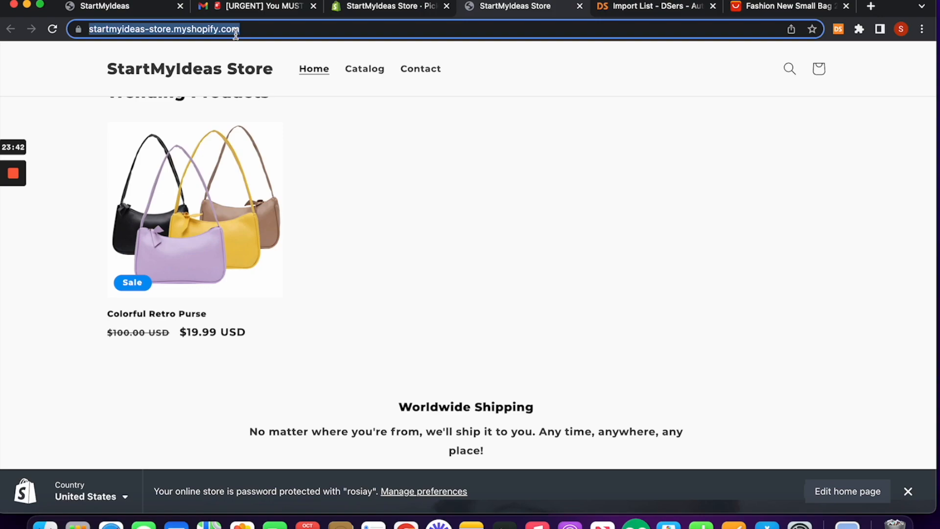
pyautogui.press('super+shift+n')
pyautogui.press('super+v')
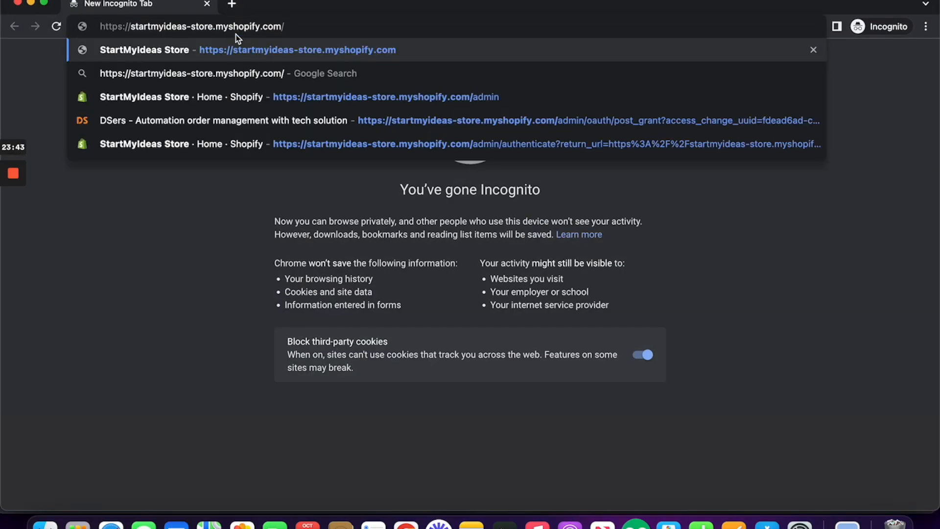
pyautogui.press('Return')
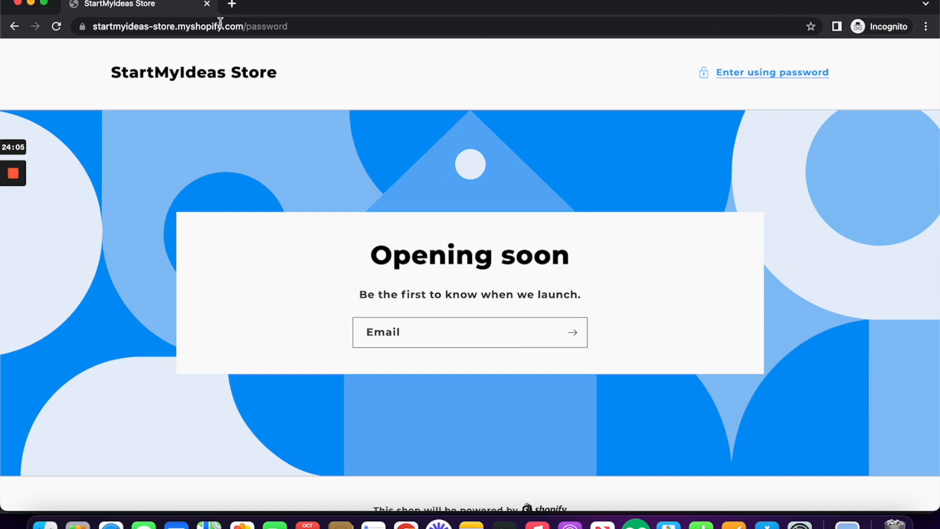
# Step: Leave the Incognito storefront and scroll Online Store > Preferences to the still-active Password protection section
pyautogui.click(17, 2)
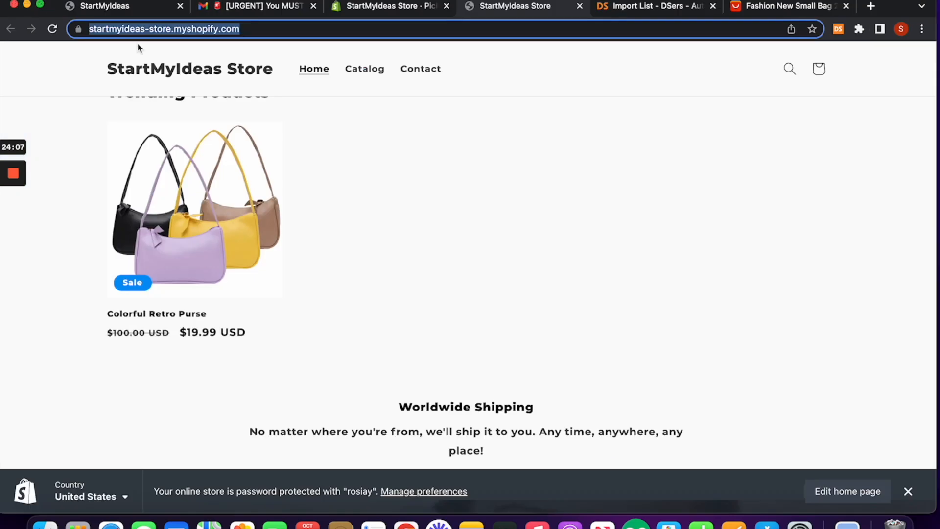
pyautogui.click(415, 5)
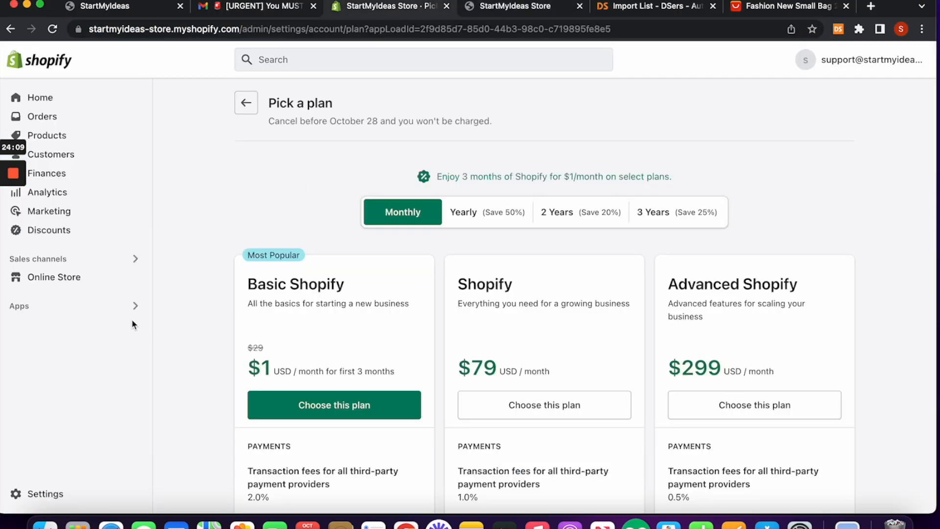
pyautogui.click(117, 283)
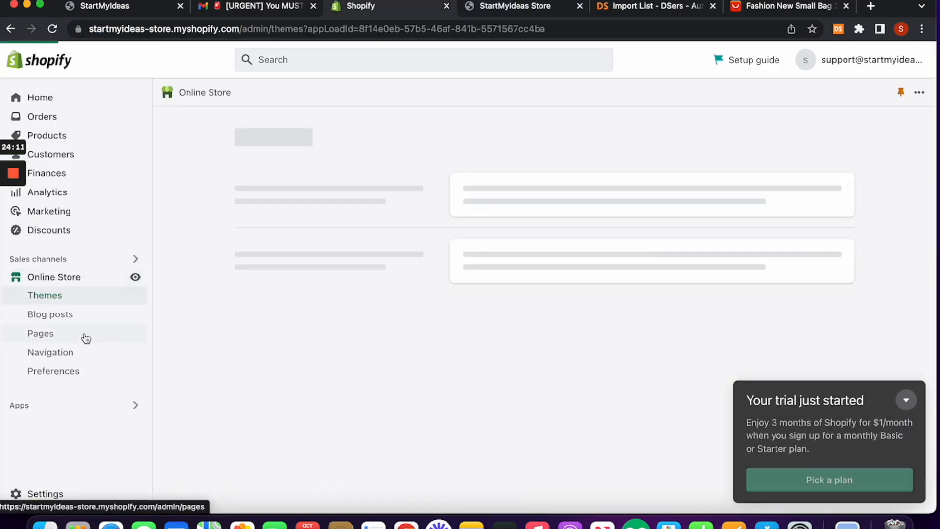
pyautogui.click(76, 372)
pyautogui.scroll(-15, 257, 358)
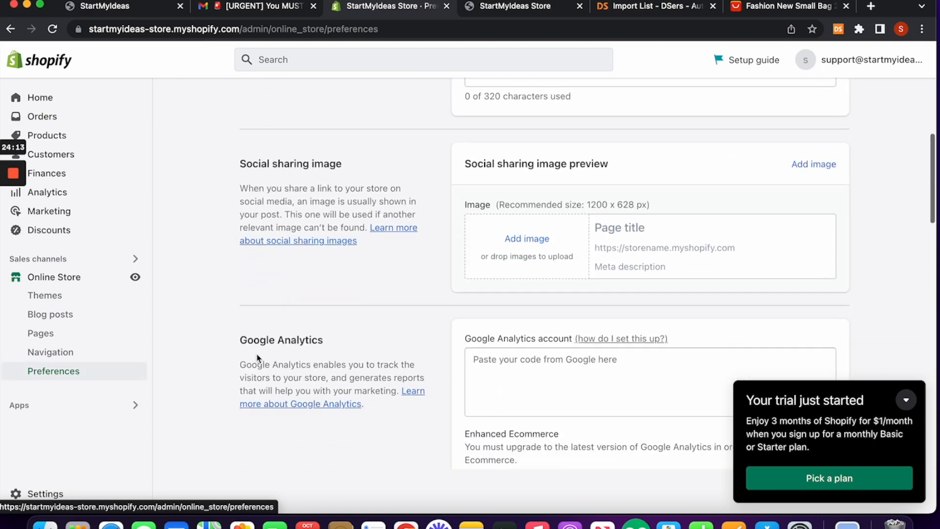
pyautogui.scroll(-10, 257, 352)
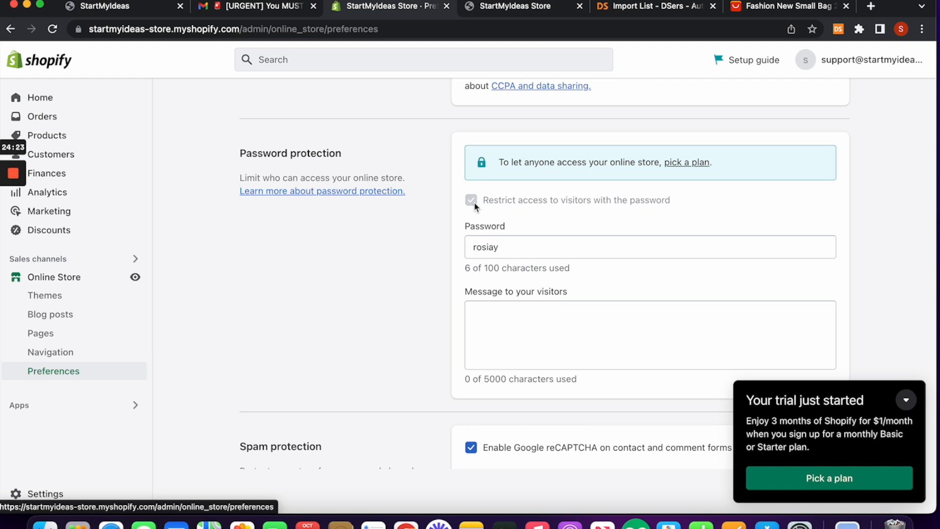
pyautogui.click(697, 162)
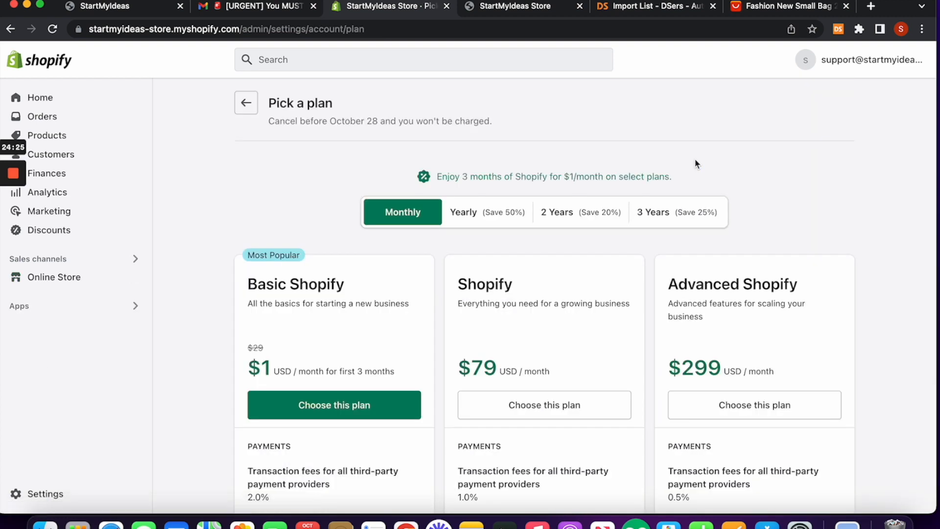
pyautogui.click(80, 280)
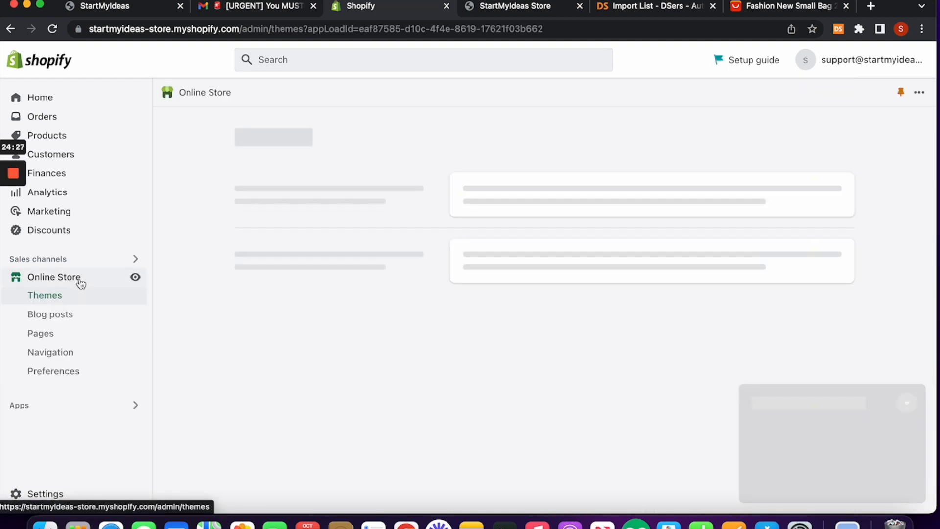
pyautogui.click(71, 372)
pyautogui.scroll(-15, 438, 306)
pyautogui.scroll(3, 445, 293)
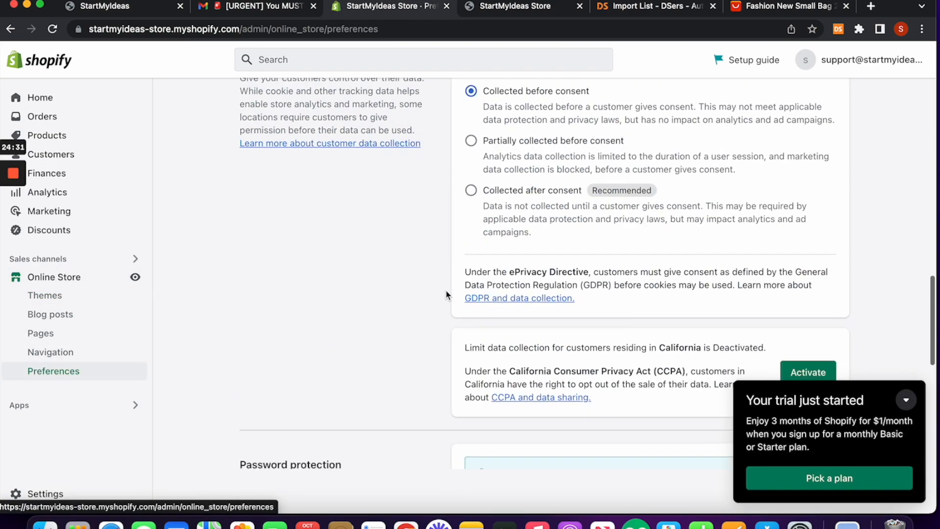
pyautogui.scroll(-4, 461, 315)
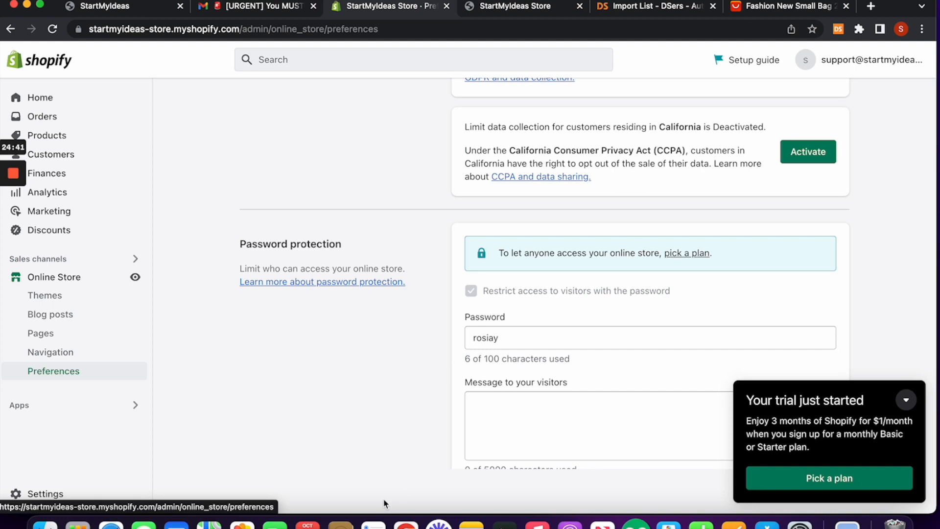
# Step: In Settings > Payments, begin activating Shopify Payments, then dismiss the empty business address form
pyautogui.click(58, 498)
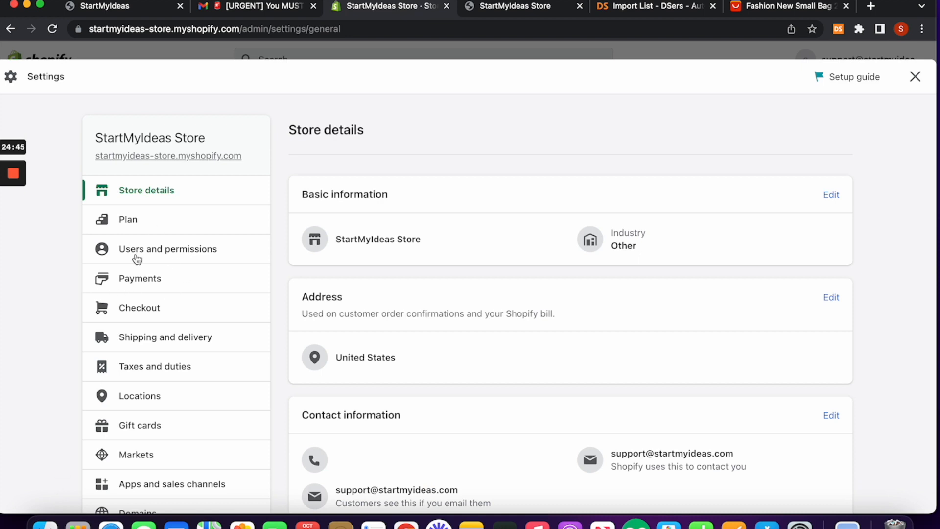
pyautogui.click(147, 280)
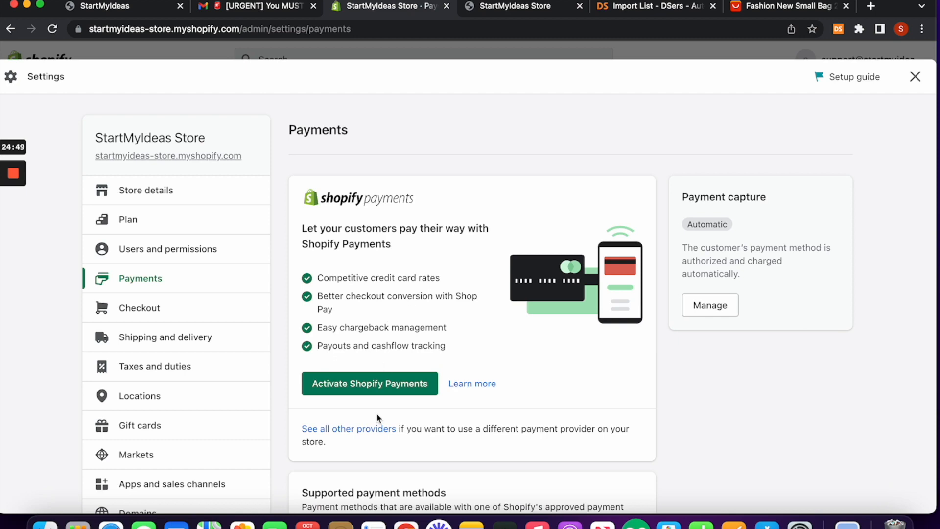
pyautogui.click(373, 382)
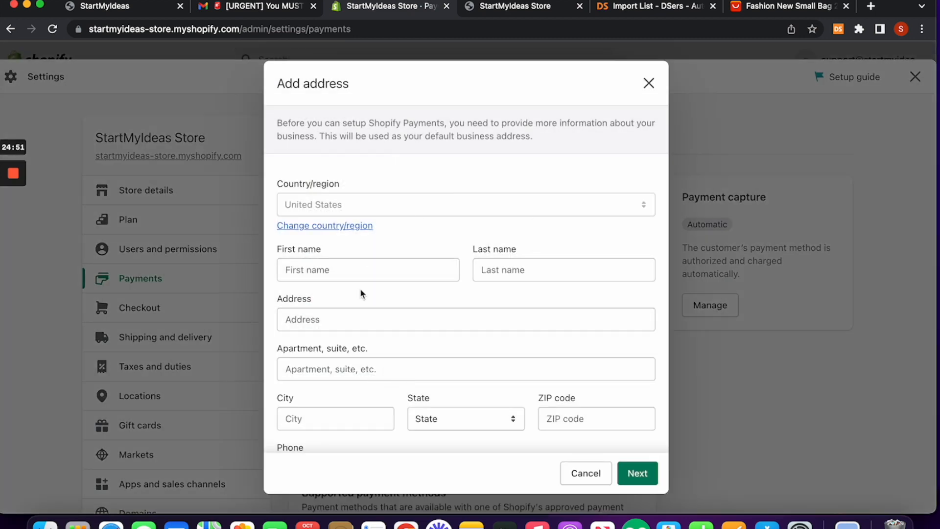
pyautogui.scroll(-2, 499, 295)
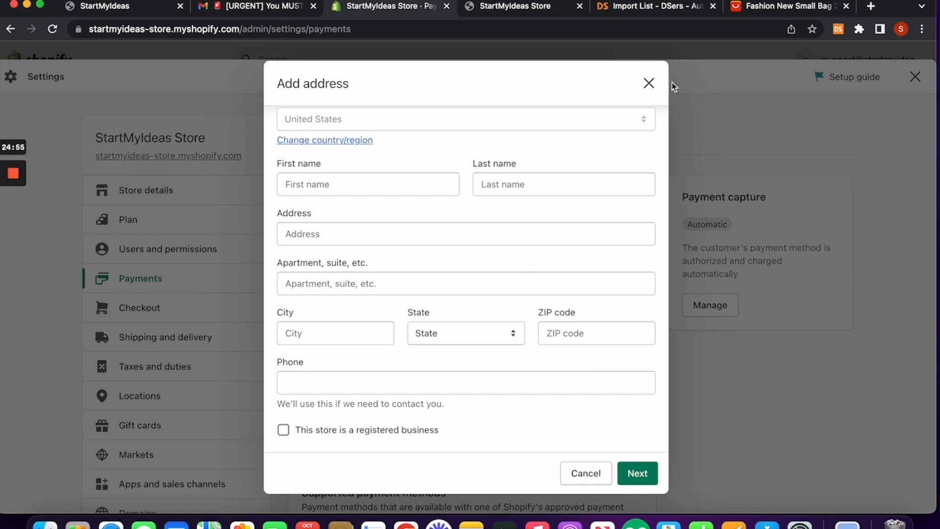
pyautogui.click(649, 84)
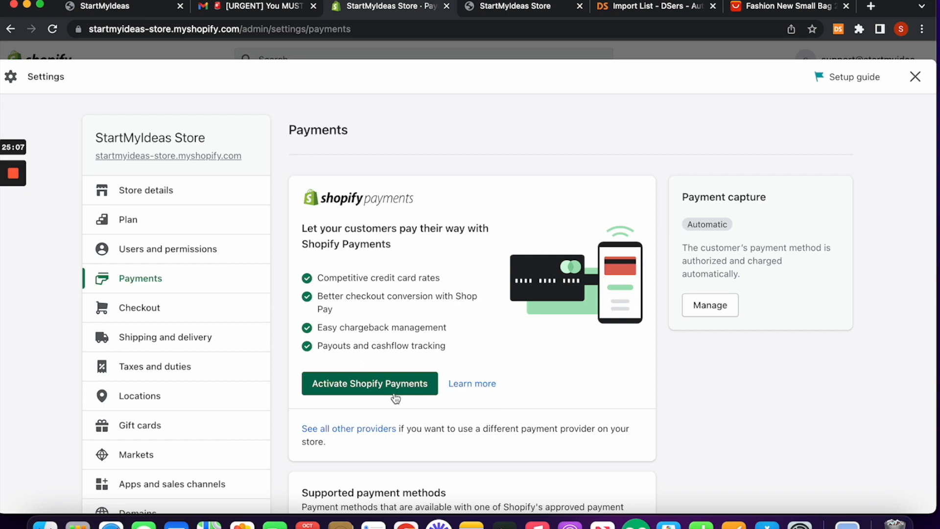
# Step: Exit Settings and go to the admin Home page showing the setup guide at 2 of 6 tasks
pyautogui.click(915, 77)
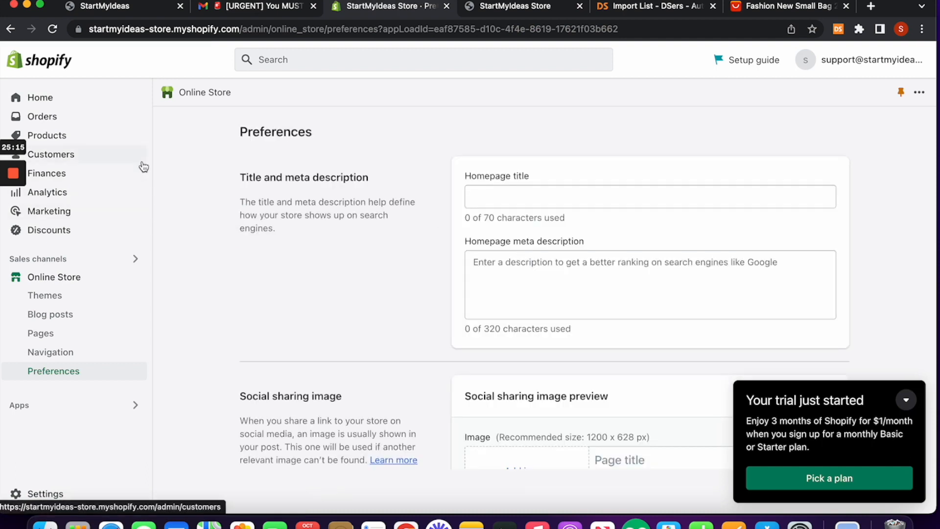
pyautogui.click(86, 104)
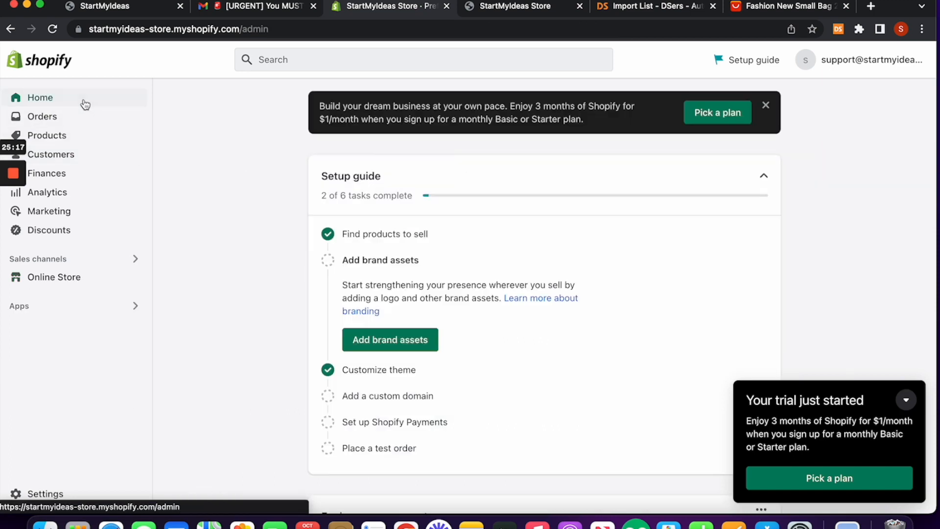